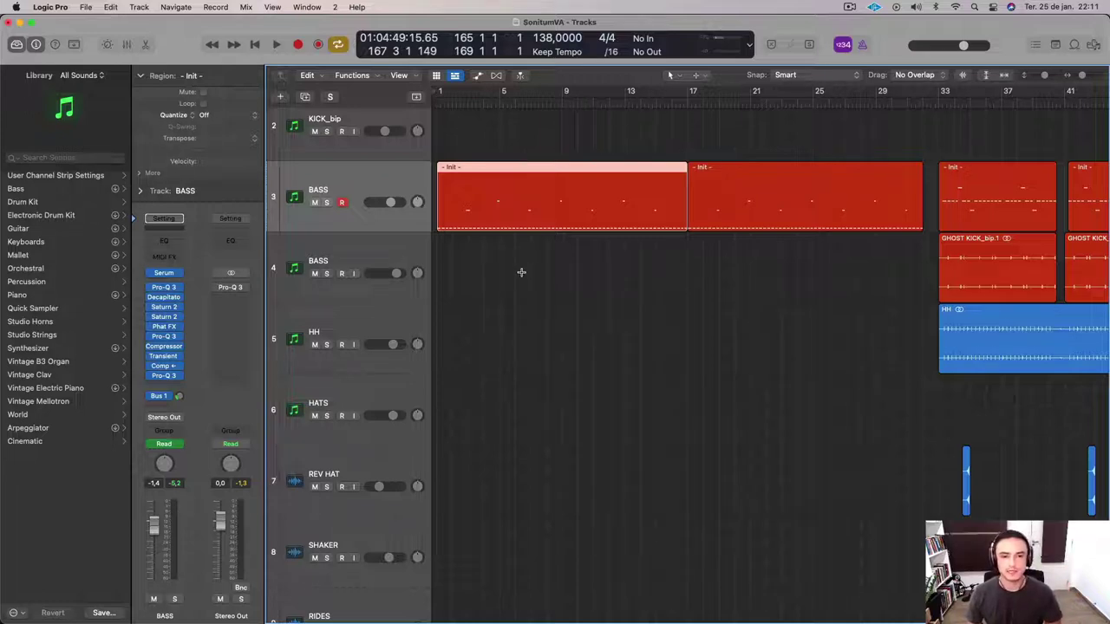
# Set the cycle range to bars 1–17 and bypass all insert effects and the Bus 1 send on track 3 BASS.
pyautogui.click(362, 184)
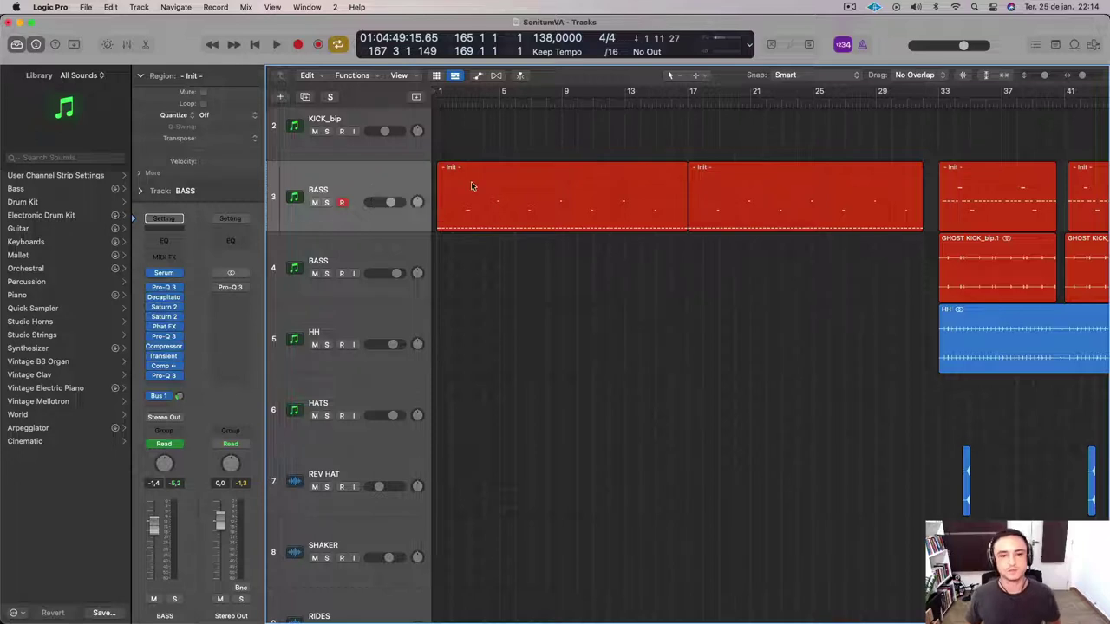
pyautogui.moveTo(440, 96); pyautogui.dragTo(687, 145)
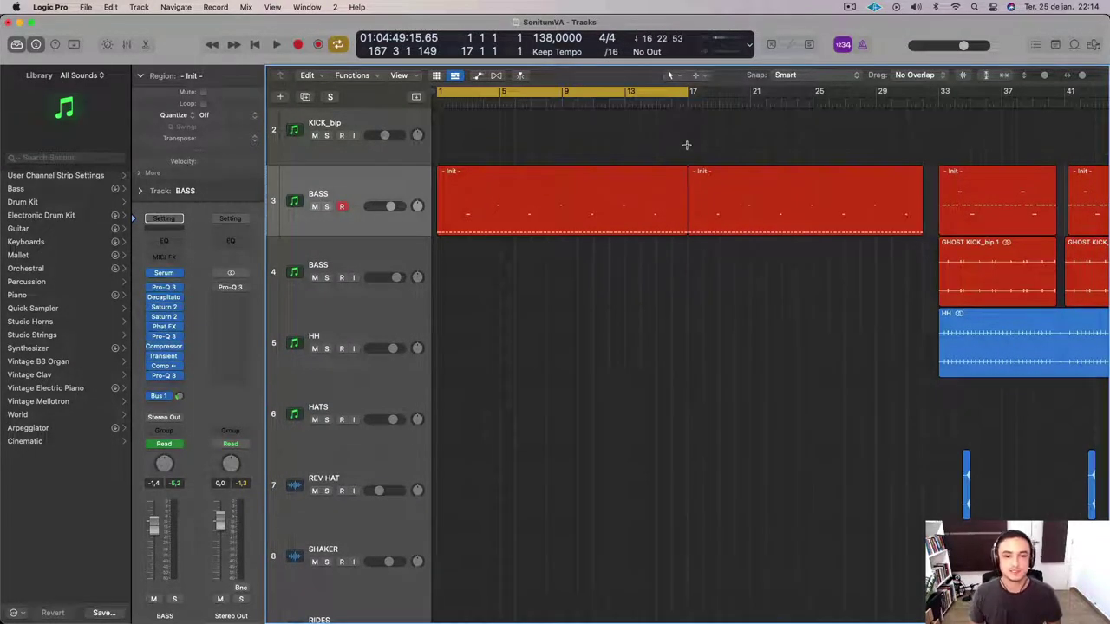
pyautogui.click(346, 183)
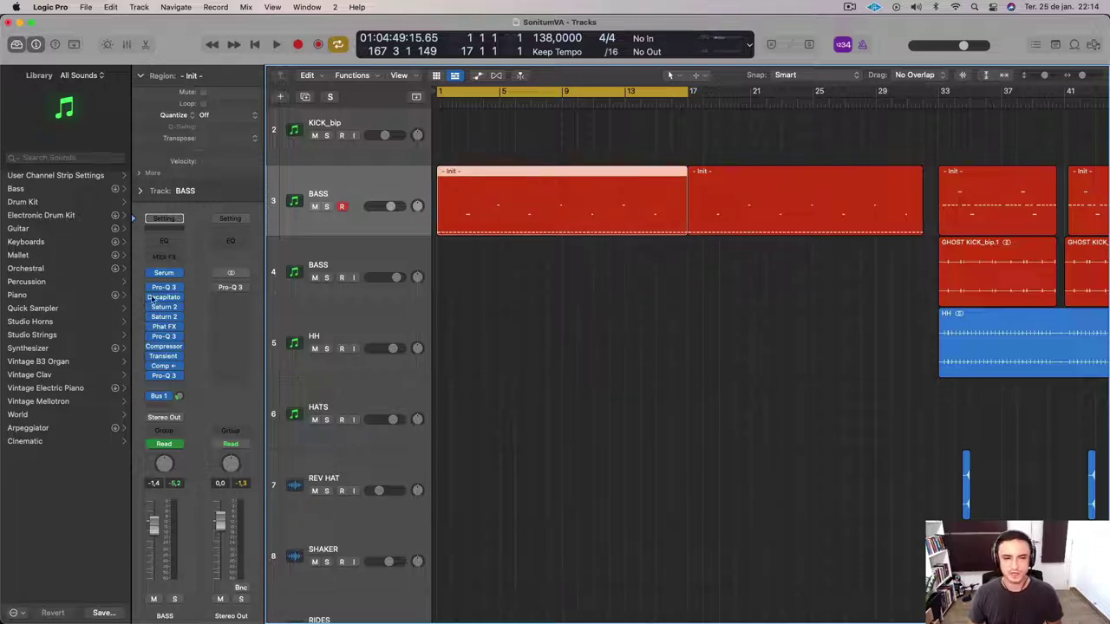
pyautogui.moveTo(151, 288); pyautogui.dragTo(151, 399)
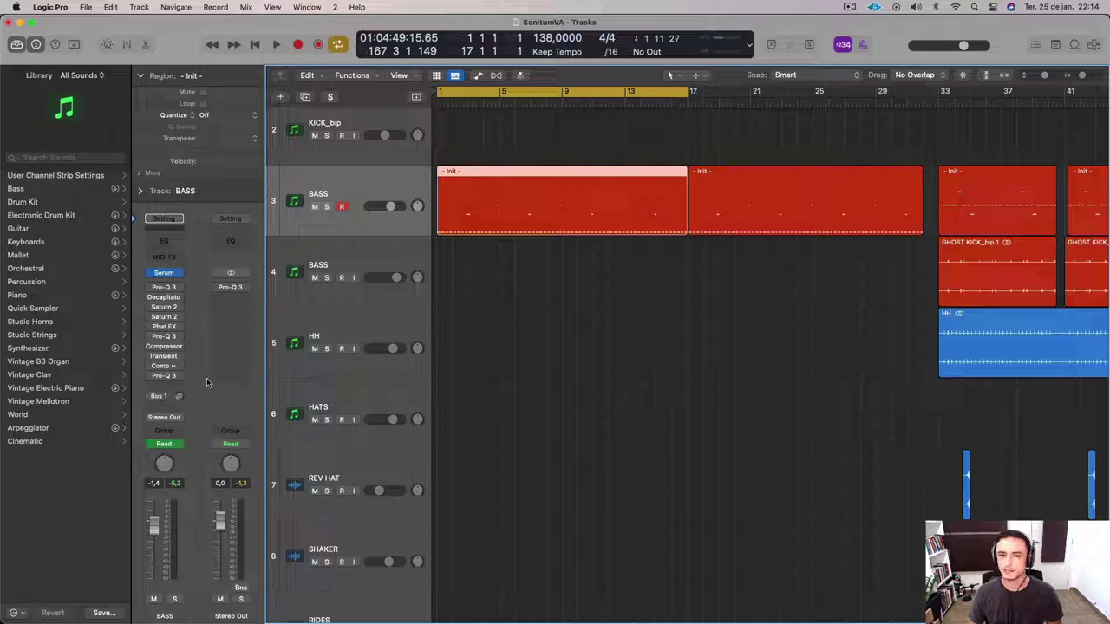
# Play the cycled section with track 3 BASS and track 1 KICK soloed to hear the unprocessed bass.
pyautogui.press('space')
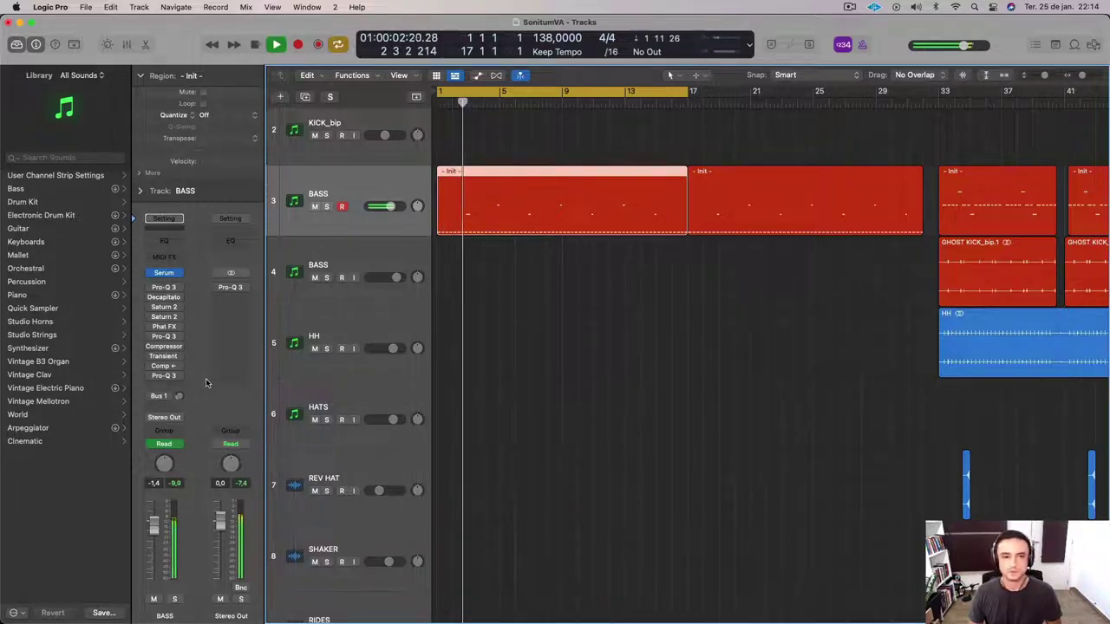
pyautogui.click(330, 206)
pyautogui.scroll(3, 329, 209)
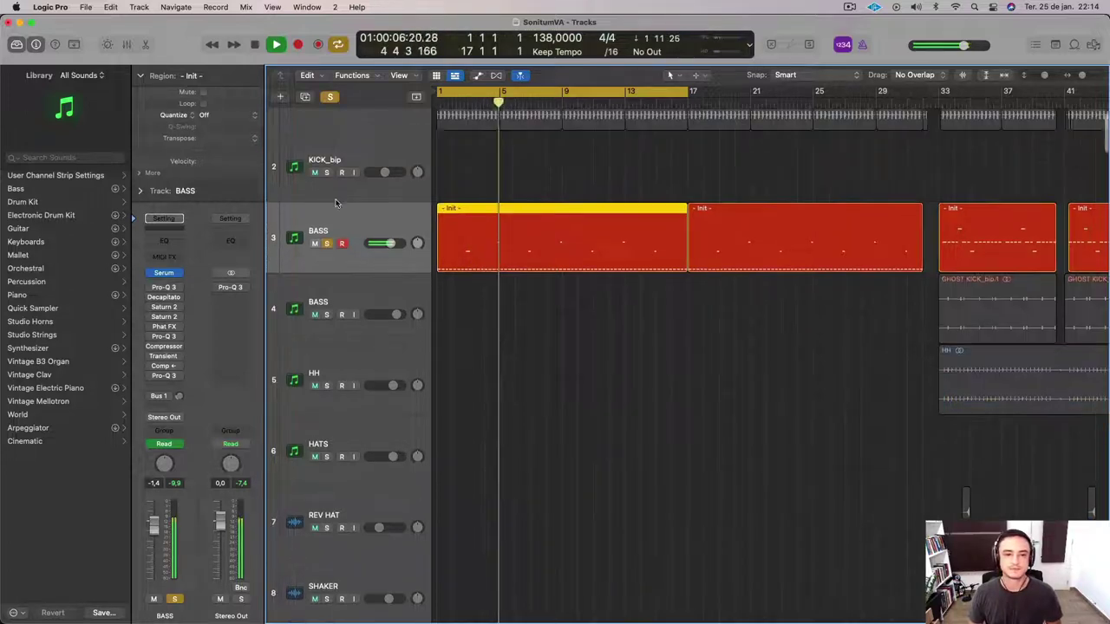
pyautogui.click(328, 149)
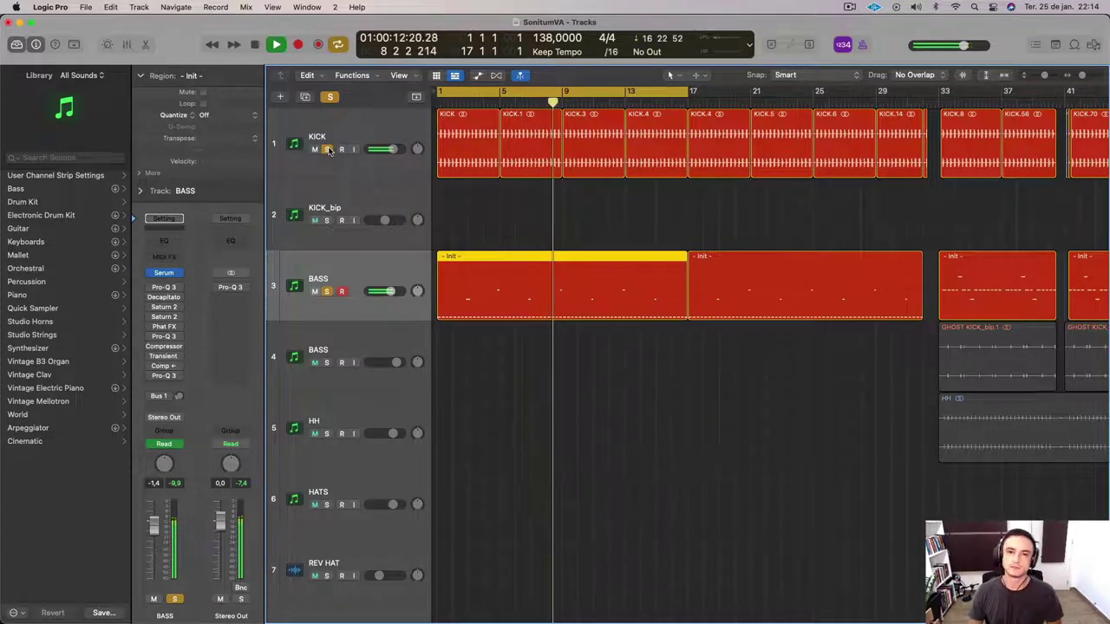
pyautogui.press('space')
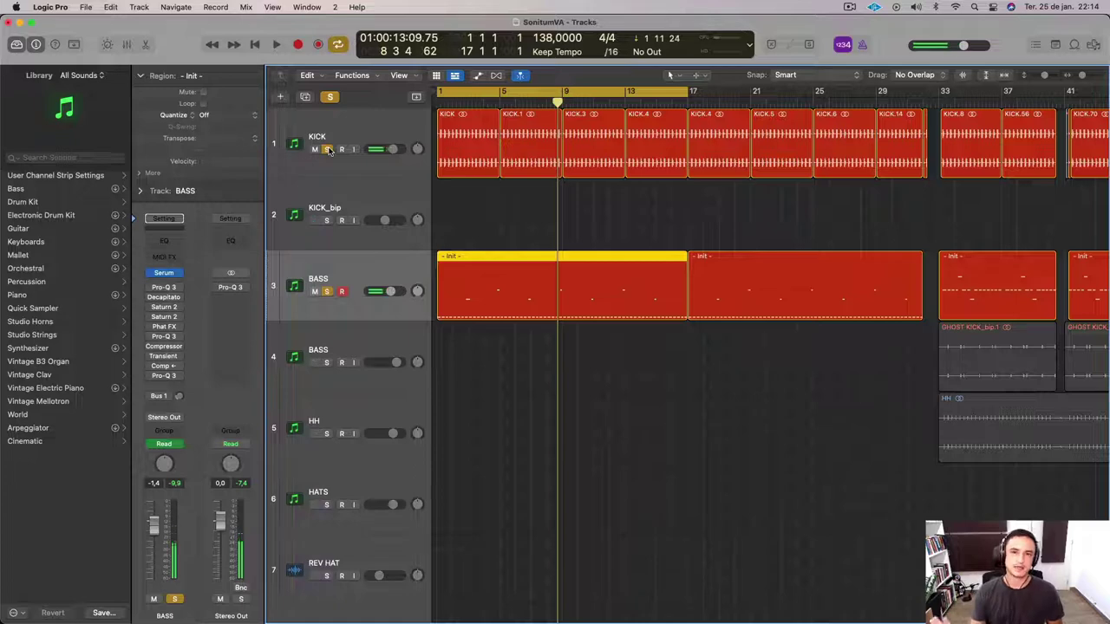
pyautogui.press('space')
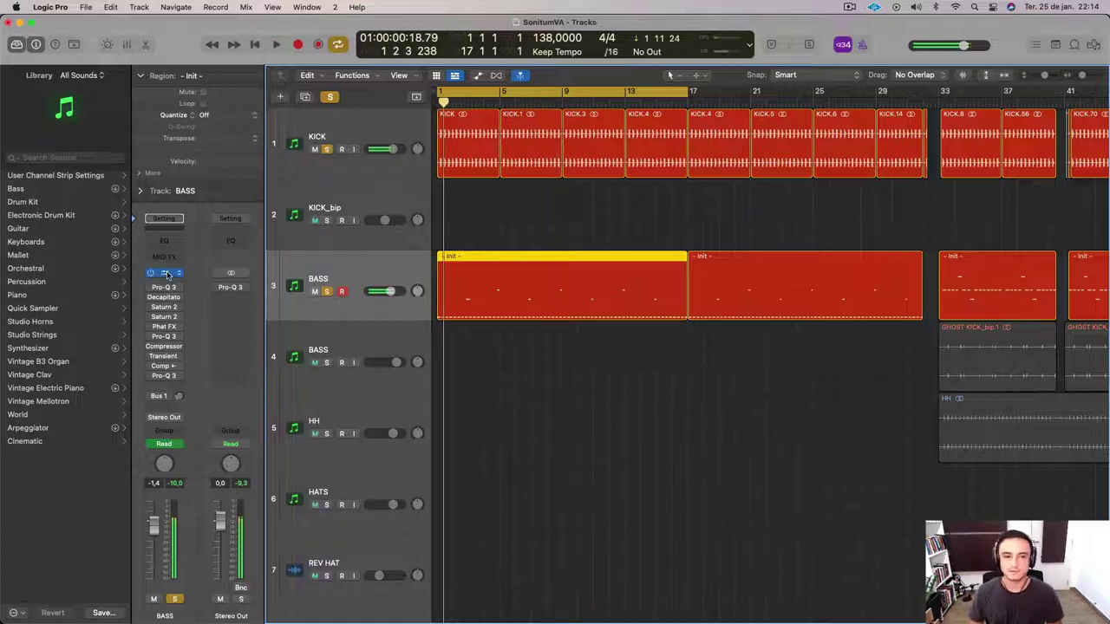
# Inspect the oscillator and FX pages of Serum on track 3 BASS, then close it and listen to the kick and bass.
pyautogui.press('v')
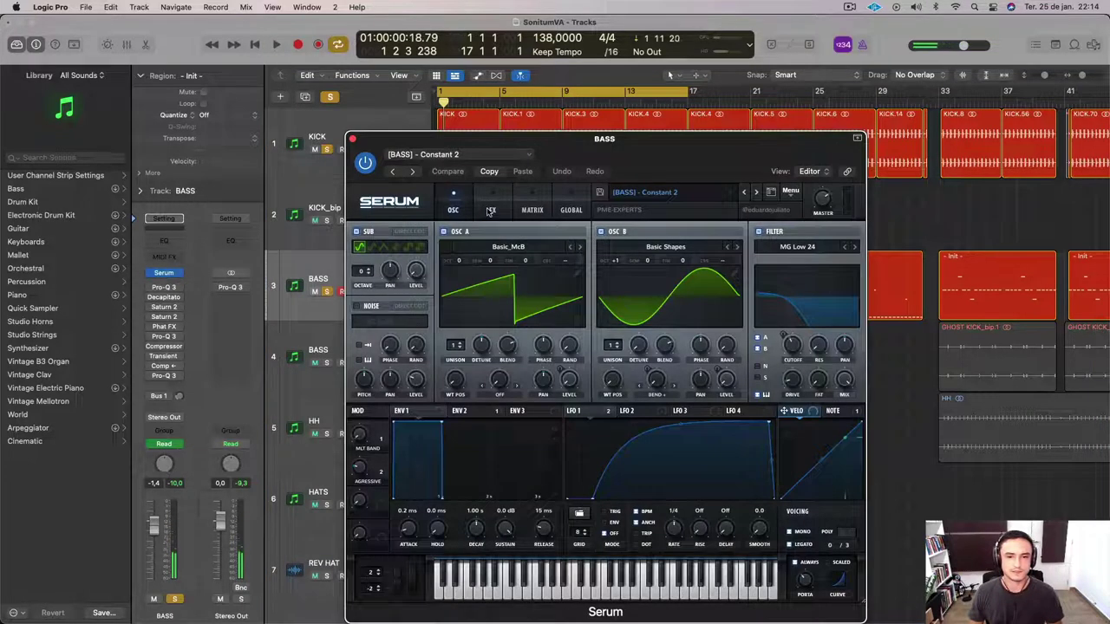
pyautogui.click(492, 210)
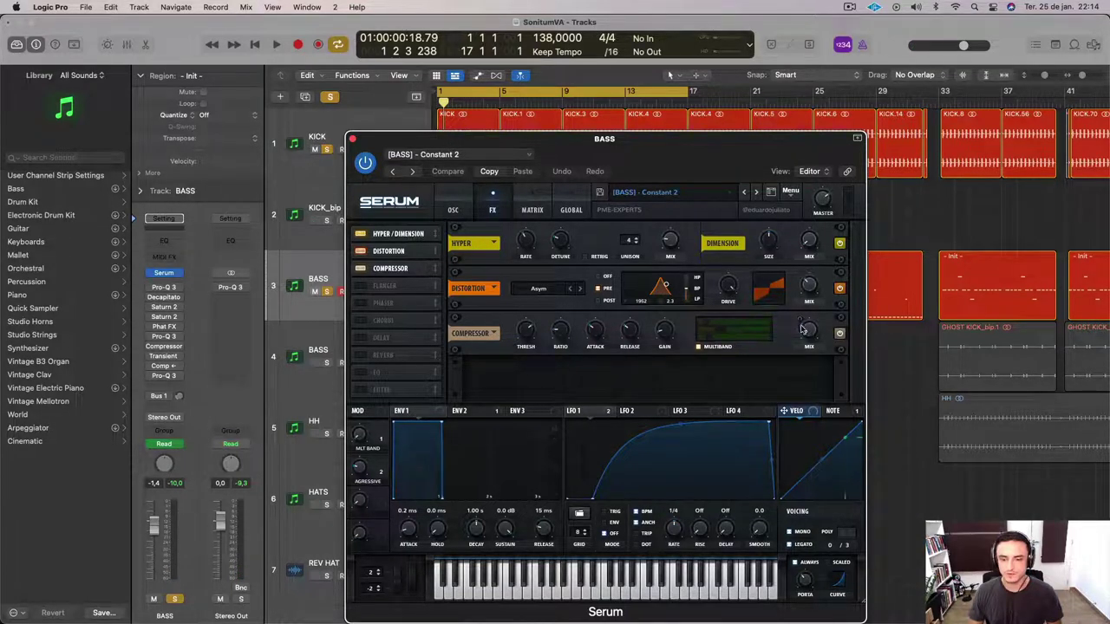
pyautogui.press('space')
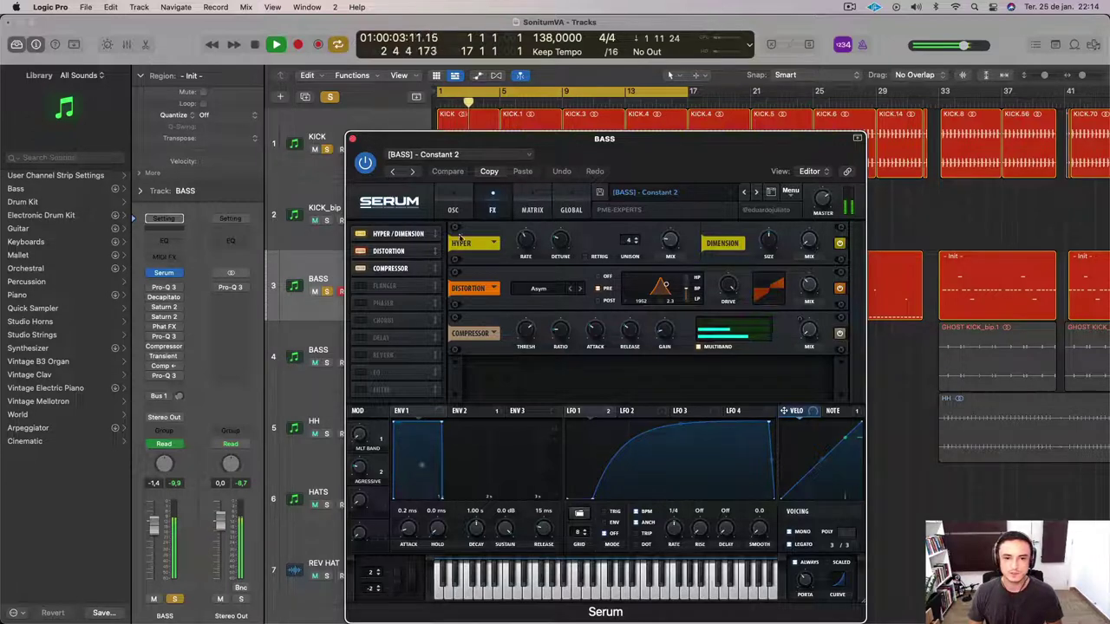
pyautogui.click(350, 138)
pyautogui.click(369, 128)
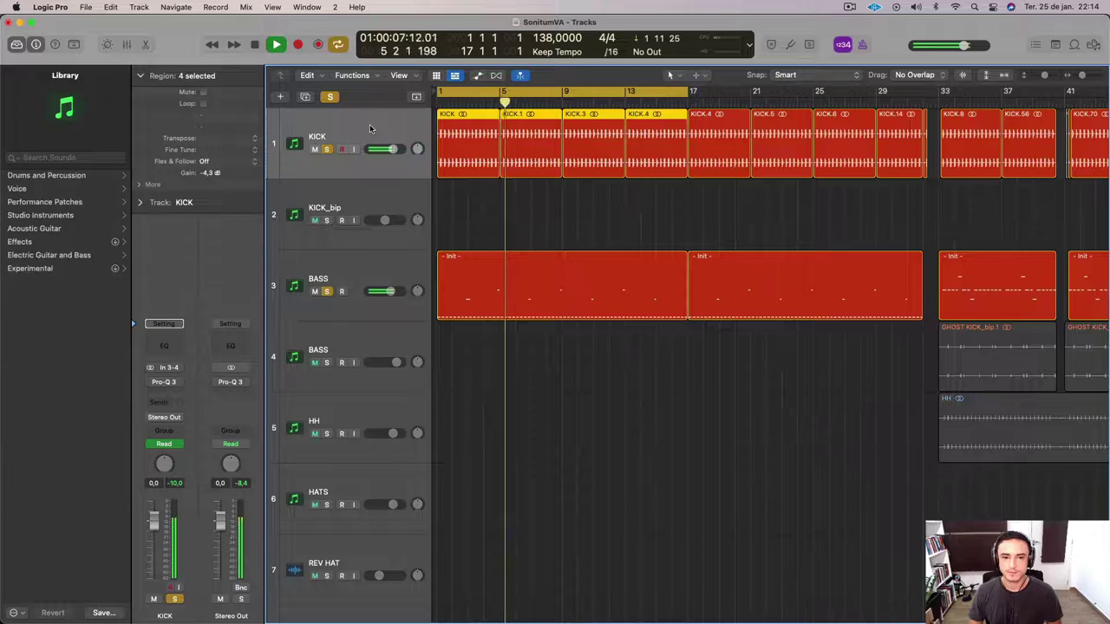
pyautogui.click(360, 272)
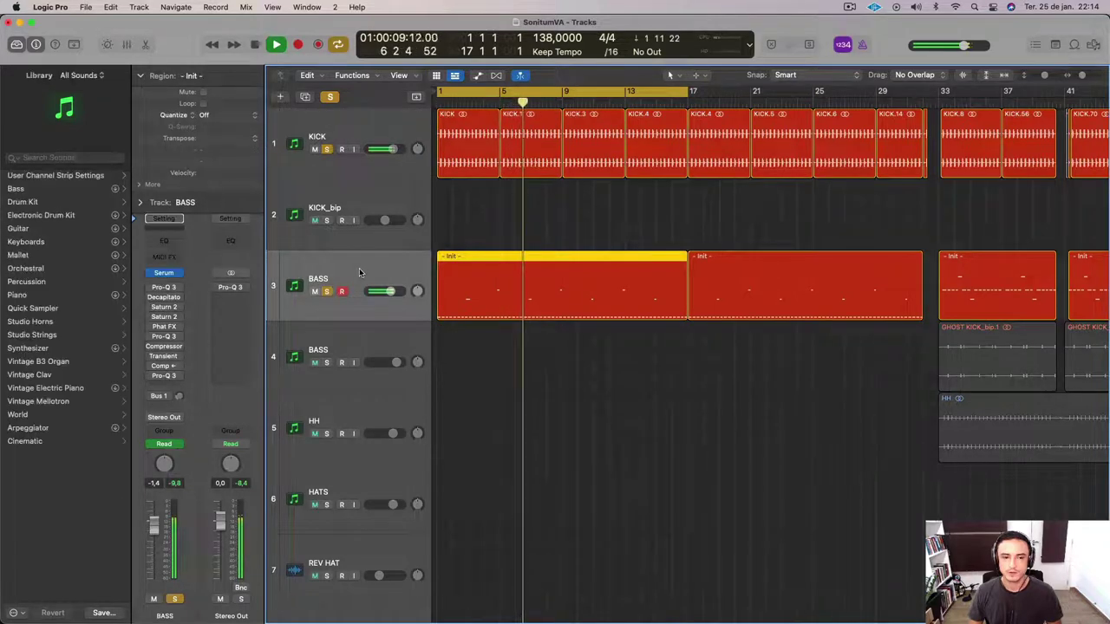
pyautogui.press('space')
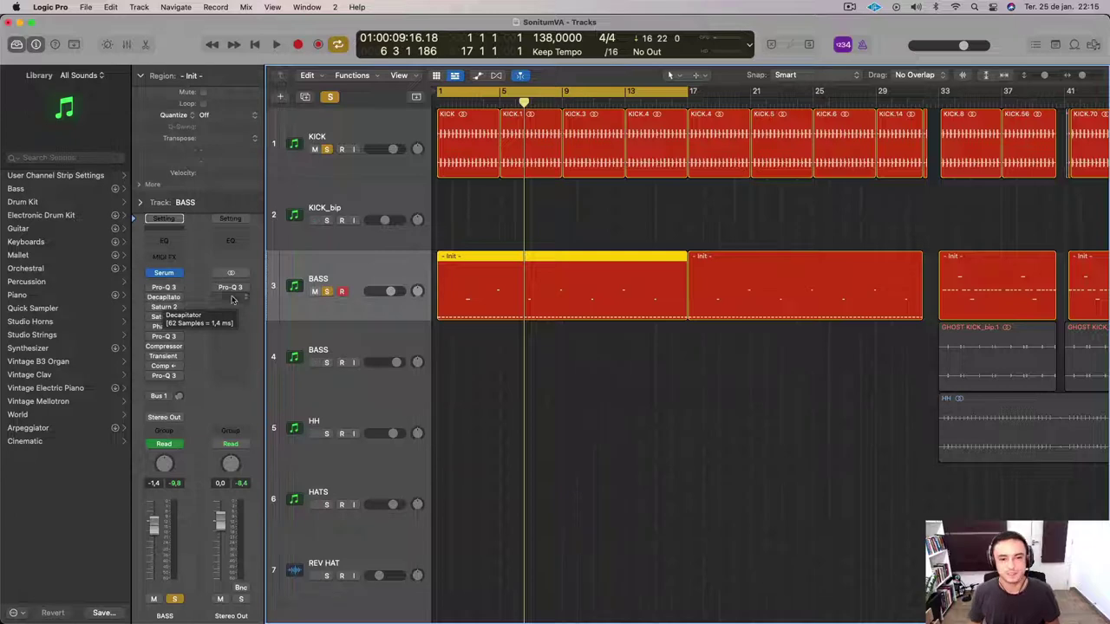
# Clear the solos on KICK and BASS and play with the cycle range set to bars 33–37.
pyautogui.click(316, 292)
pyautogui.click(326, 150)
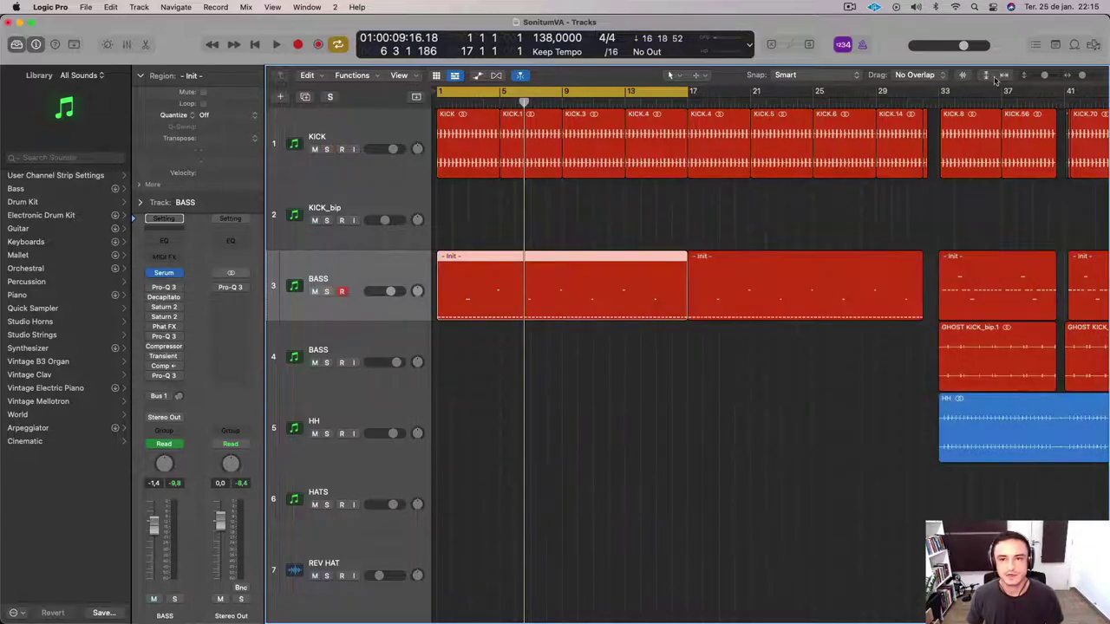
pyautogui.moveTo(944, 94); pyautogui.dragTo(1023, 105)
pyautogui.press('space')
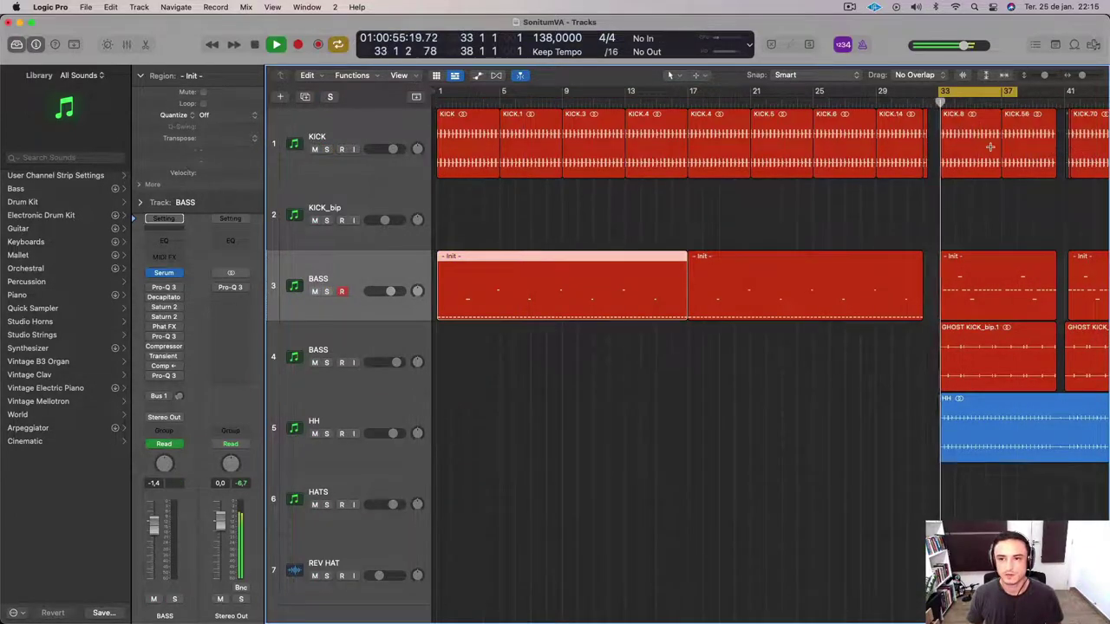
pyautogui.hscroll(15, 991, 147)
pyautogui.hscroll(4, 991, 147)
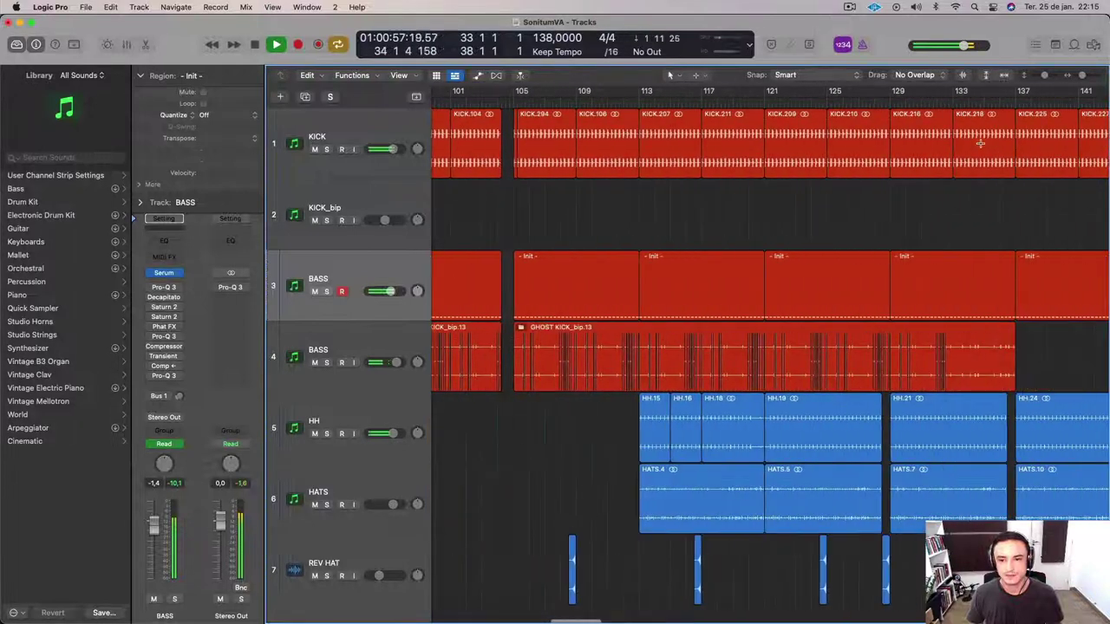
# Play the section with the cycle range set to bars 114–118, and switch cycle mode off.
pyautogui.press('space')
pyautogui.moveTo(658, 94); pyautogui.dragTo(722, 103)
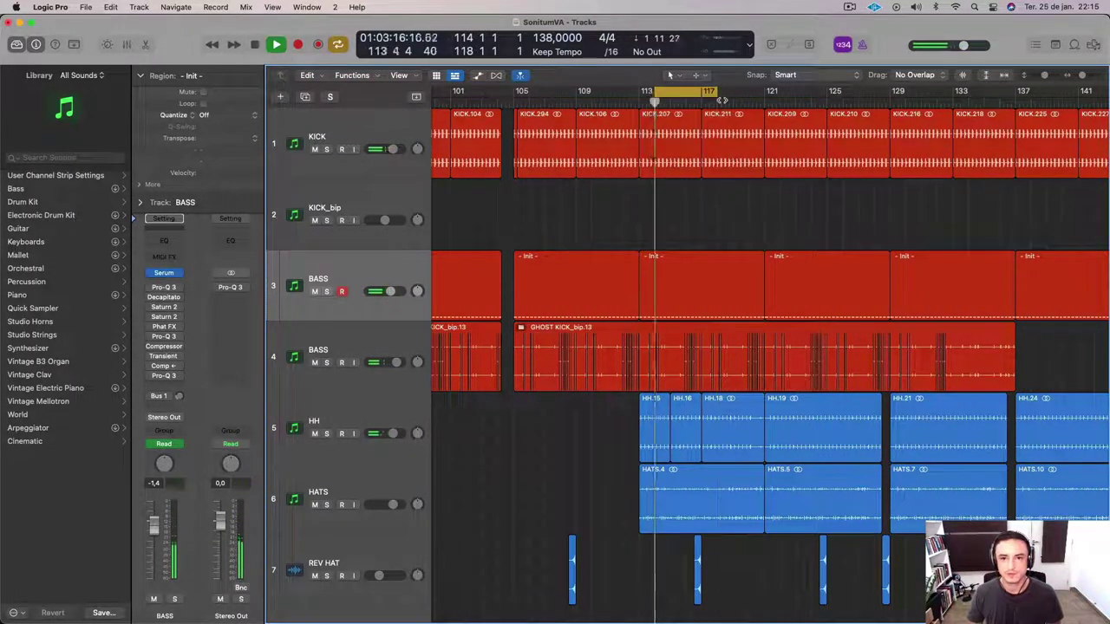
pyautogui.press('space')
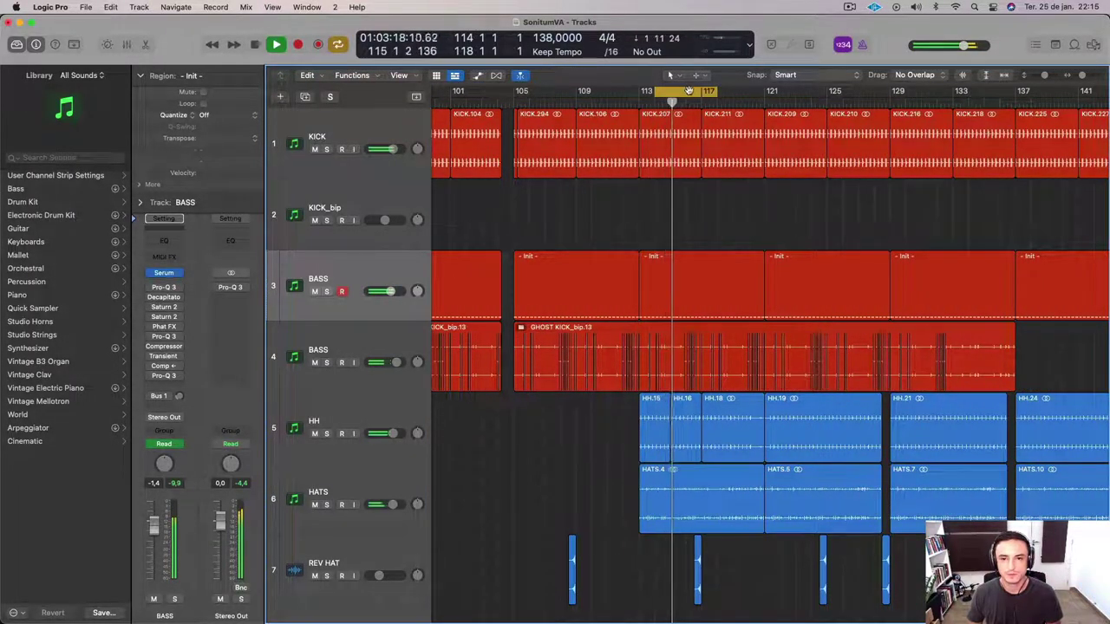
pyautogui.click(688, 90)
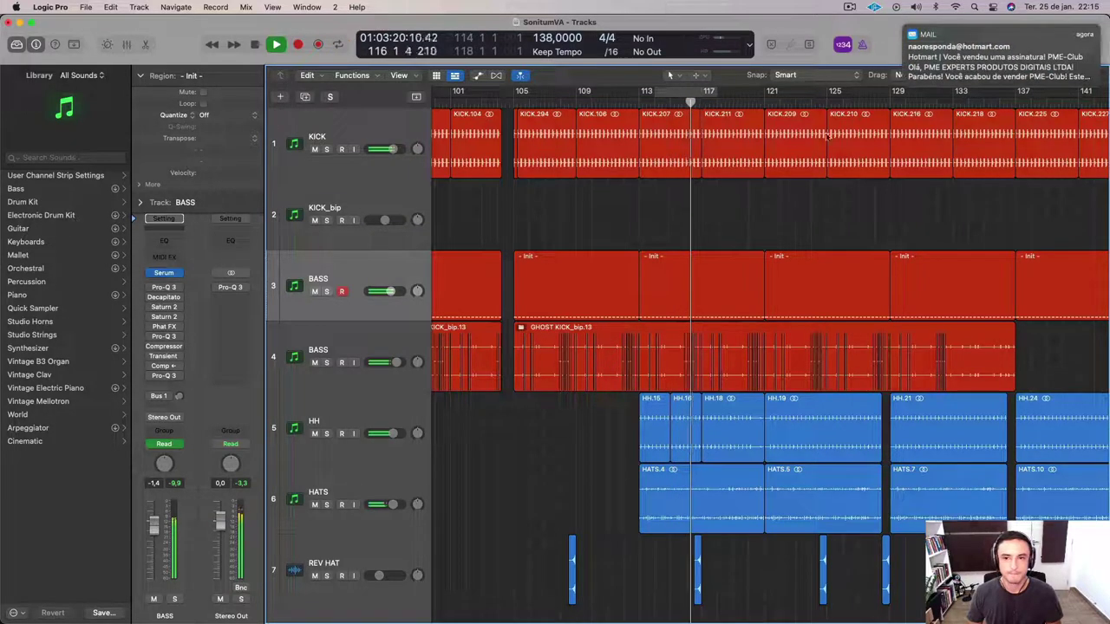
# Dismiss the incoming mail notification and quit the Mail app.
pyautogui.click(905, 27)
pyautogui.moveTo(328, 601)
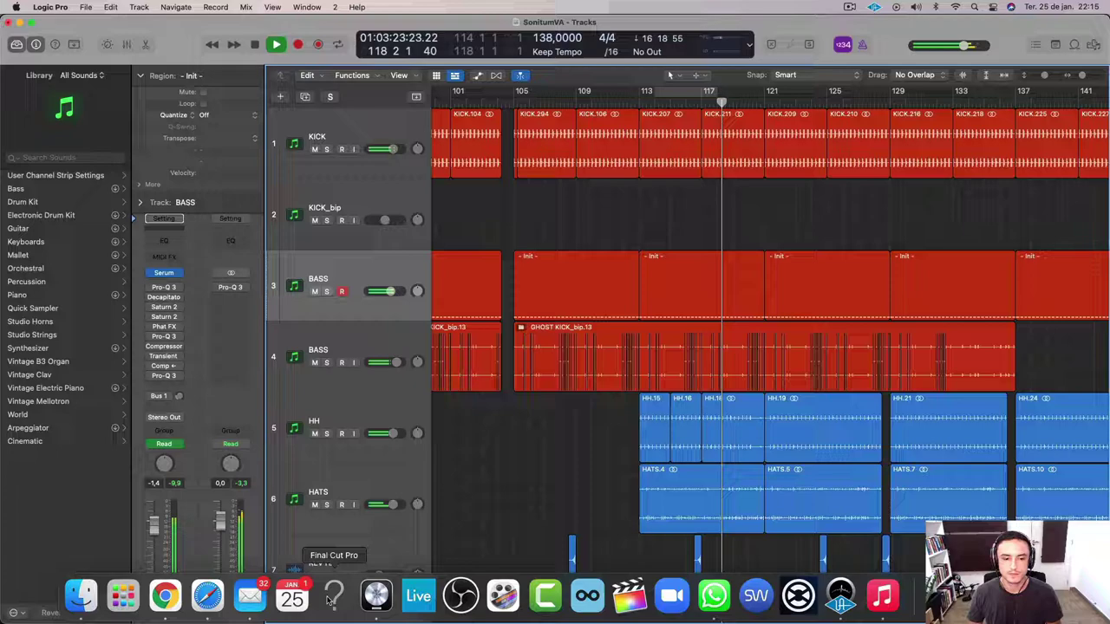
pyautogui.rightClick(250, 595)
pyautogui.click(278, 551)
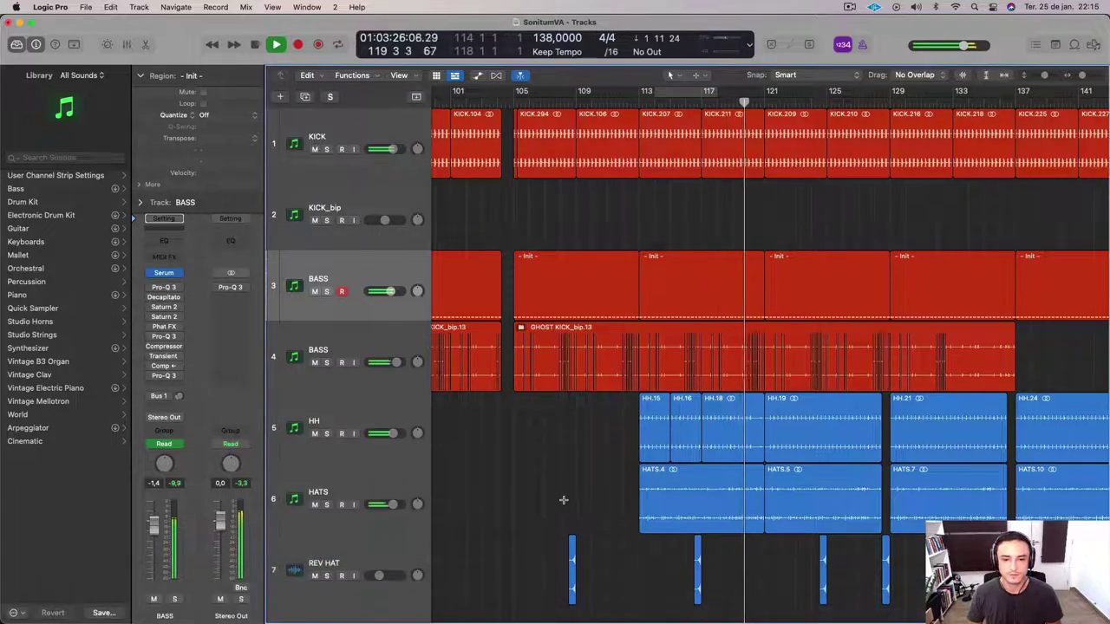
# Return to the arrangement, set the cycle range to bars 33–37 and play the full mix briefly.
pyautogui.click(565, 500)
pyautogui.hscroll(-12, 566, 500)
pyautogui.hscroll(-15, 566, 501)
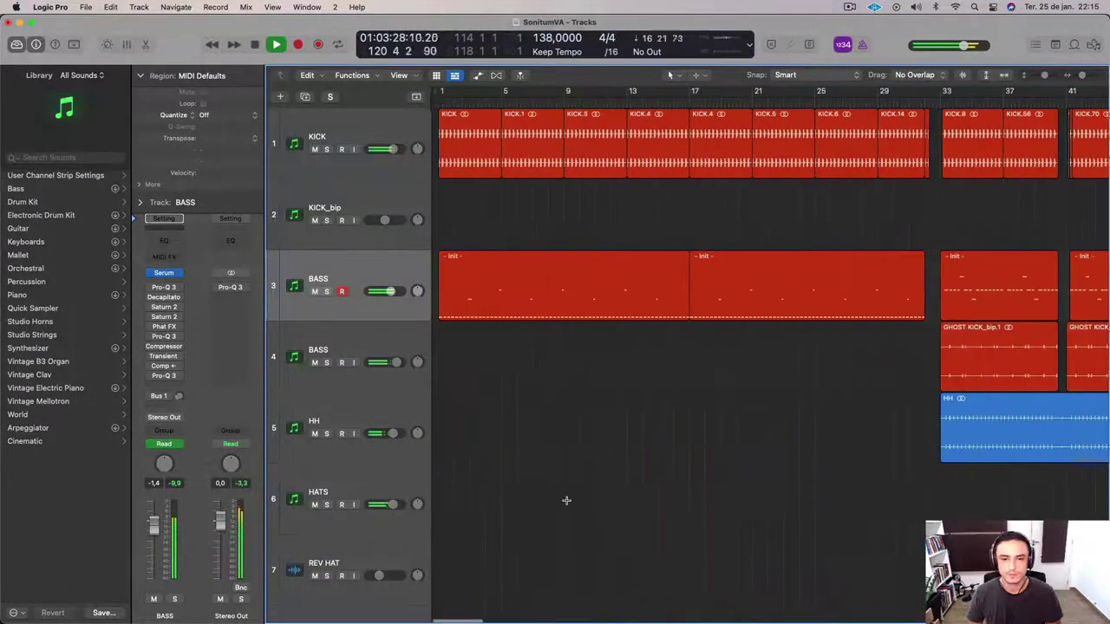
pyautogui.hscroll(15, 568, 500)
pyautogui.press('space')
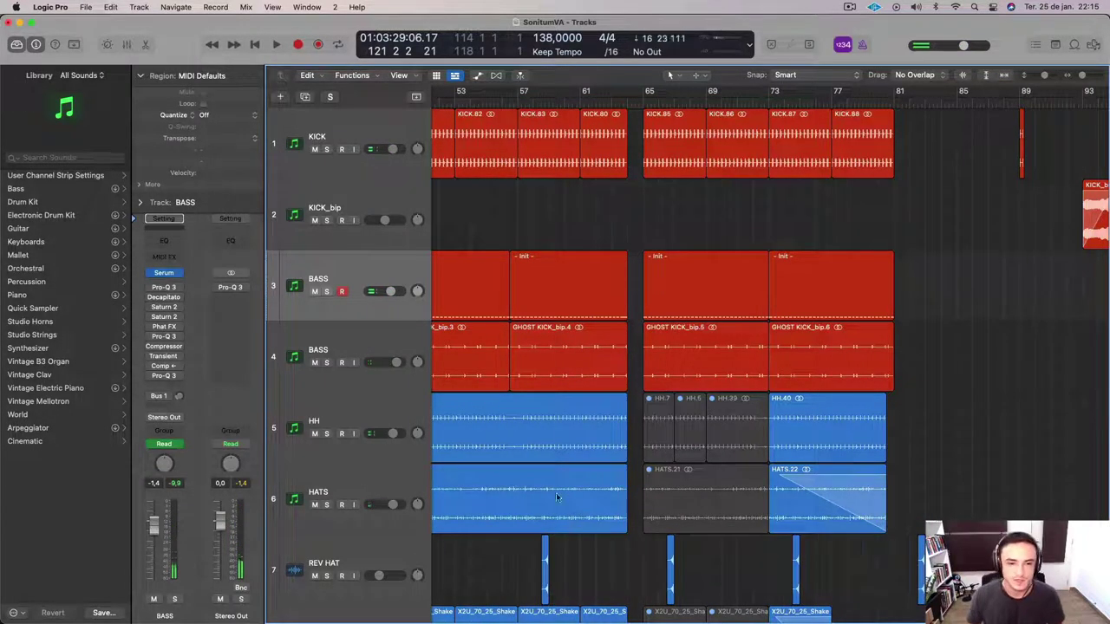
pyautogui.scroll(-1, 532, 493)
pyautogui.hscroll(-15, 379, 284)
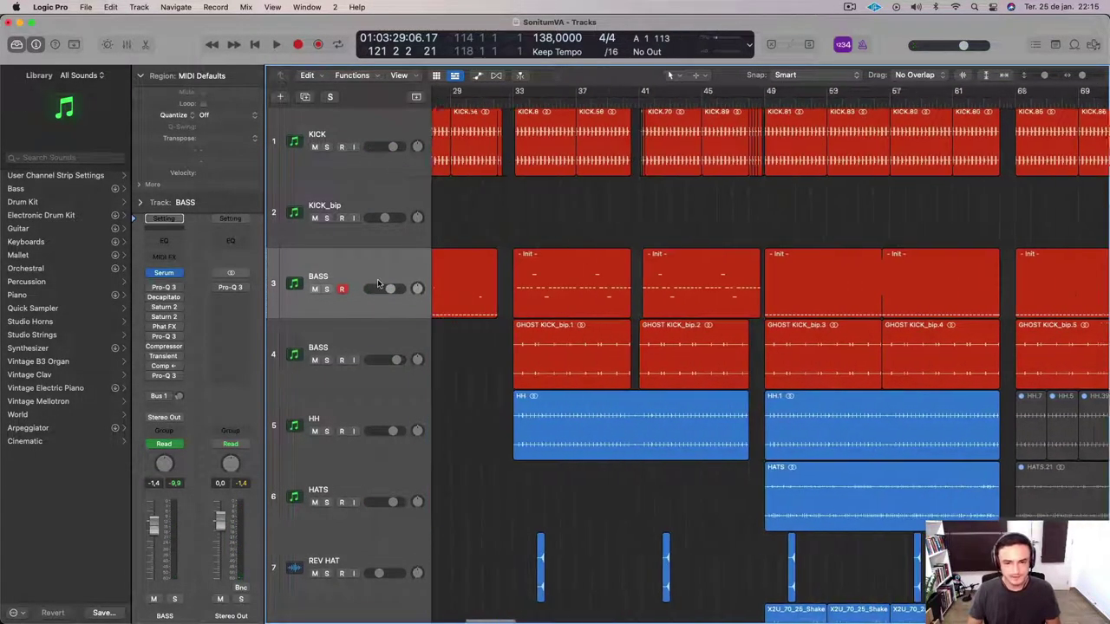
pyautogui.moveTo(682, 93); pyautogui.dragTo(747, 94)
pyautogui.press('space')
pyautogui.hscroll(-10, 745, 128)
pyautogui.hscroll(-20, 744, 128)
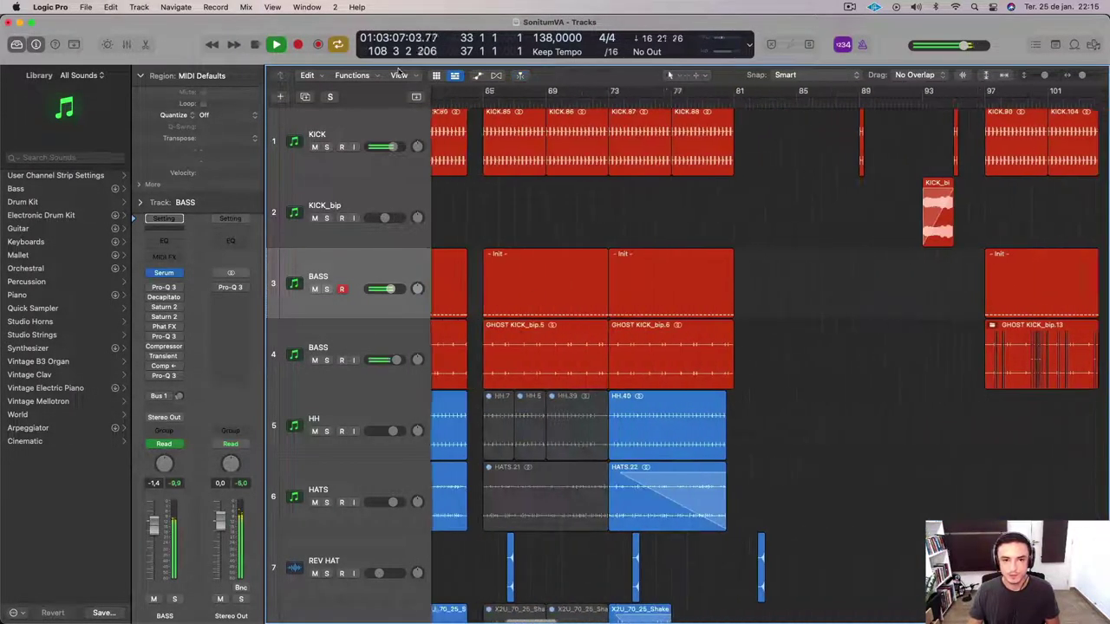
pyautogui.press('space')
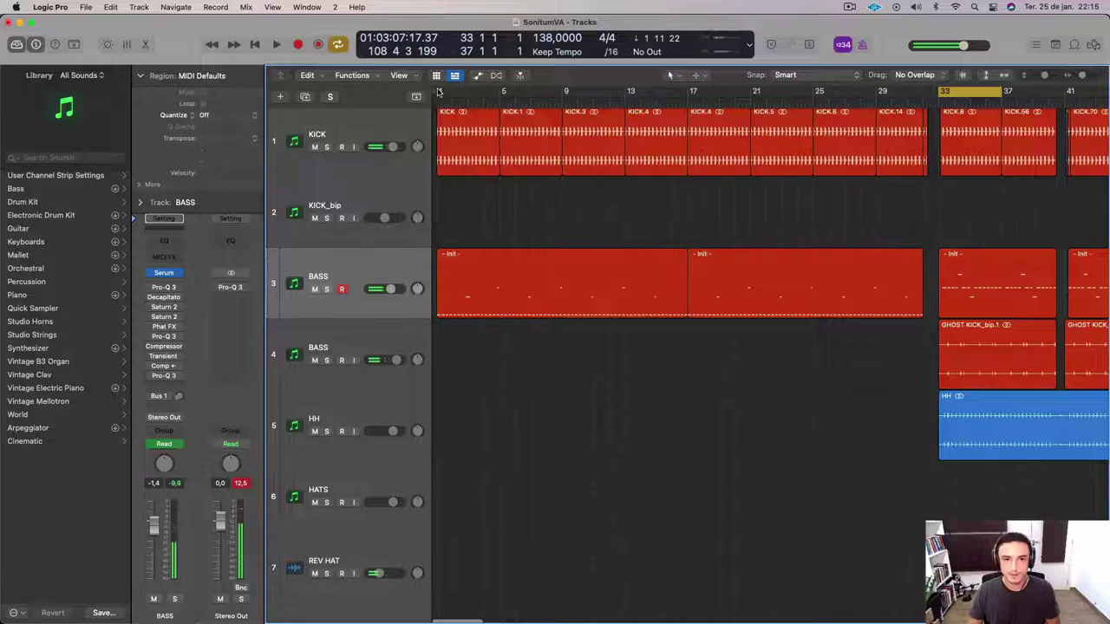
# Set the cycle range to bars 1–5 and start playback from the beginning of the arrangement.
pyautogui.press('space')
pyautogui.press('space')
pyautogui.hscroll(-20, 518, 127)
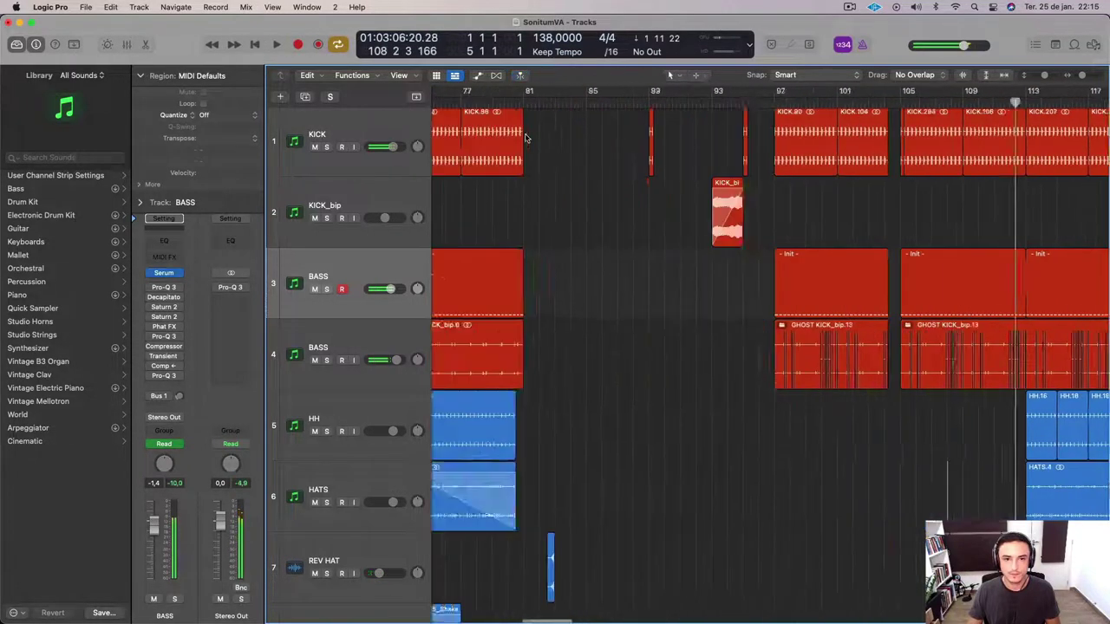
pyautogui.click(451, 115)
pyautogui.press('space')
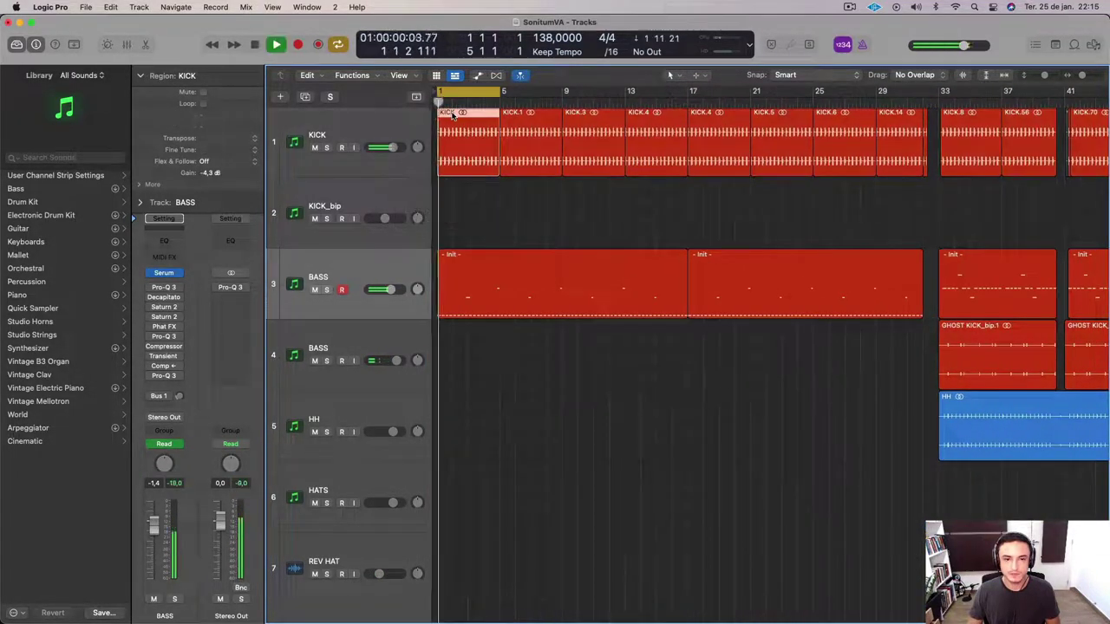
# Select track 3 BASS with playback stopped and dismiss the Logic Pro notification.
pyautogui.click(352, 258)
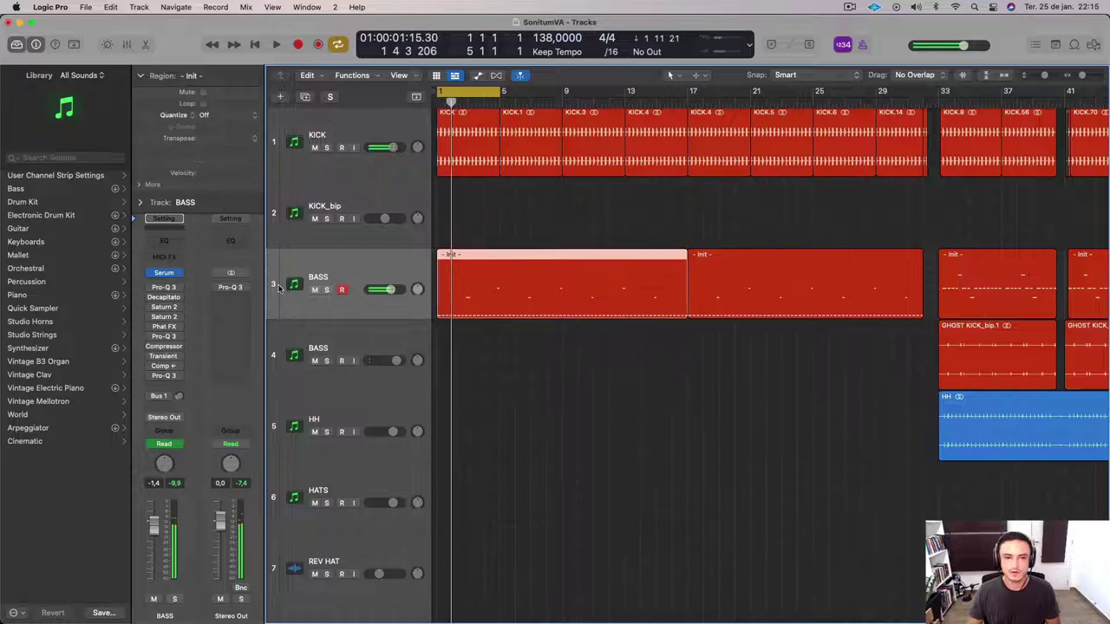
pyautogui.hotkey('ctrl', 'l')
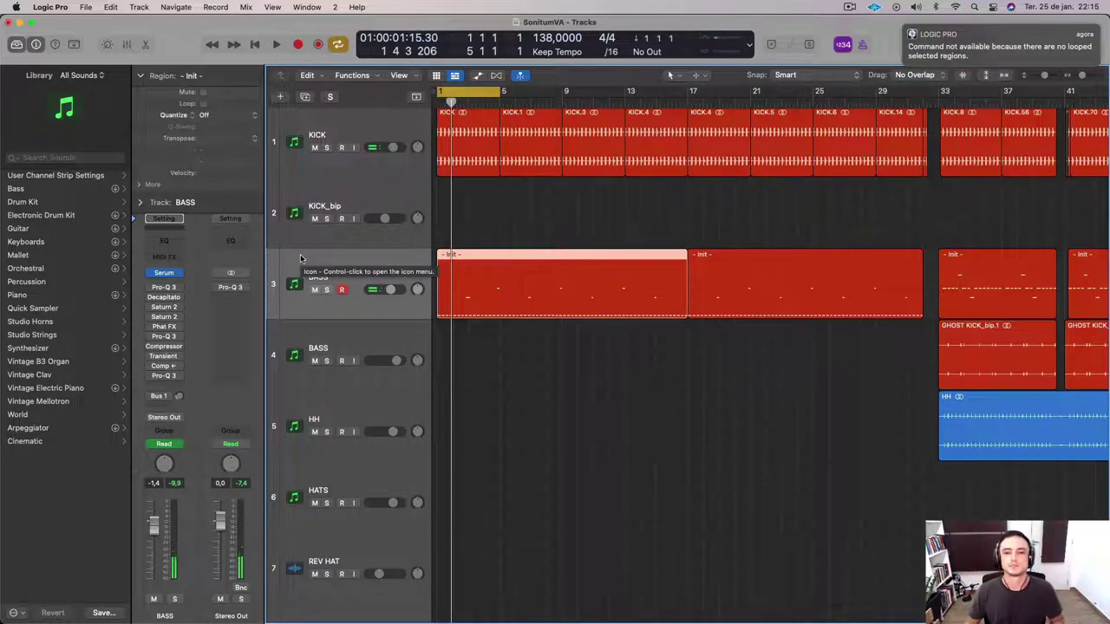
pyautogui.scroll(-1, 518, 317)
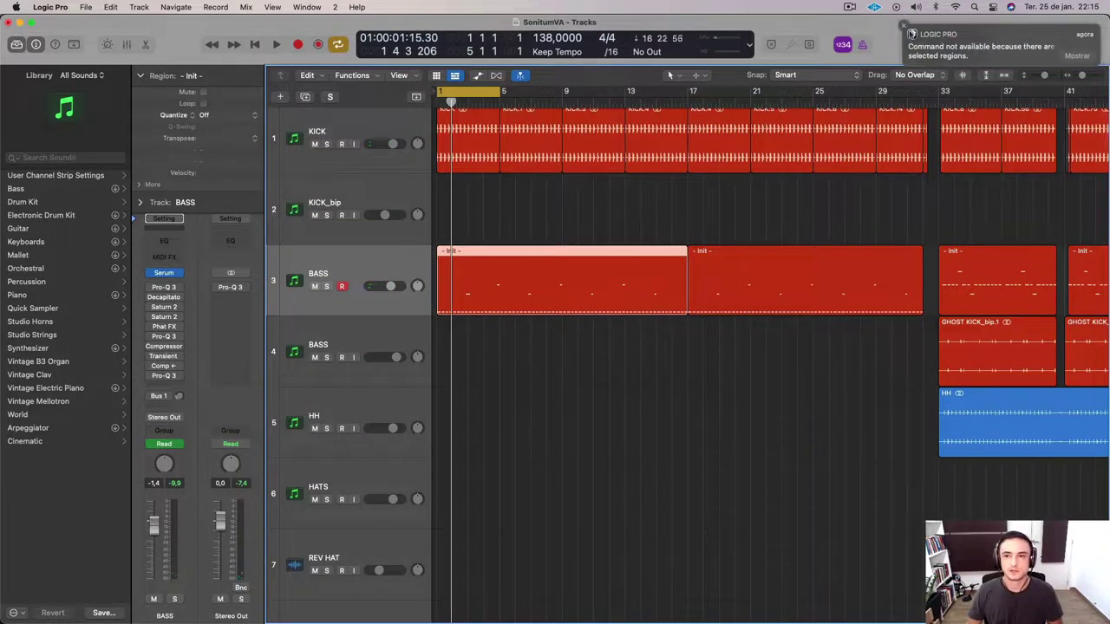
pyautogui.click(904, 27)
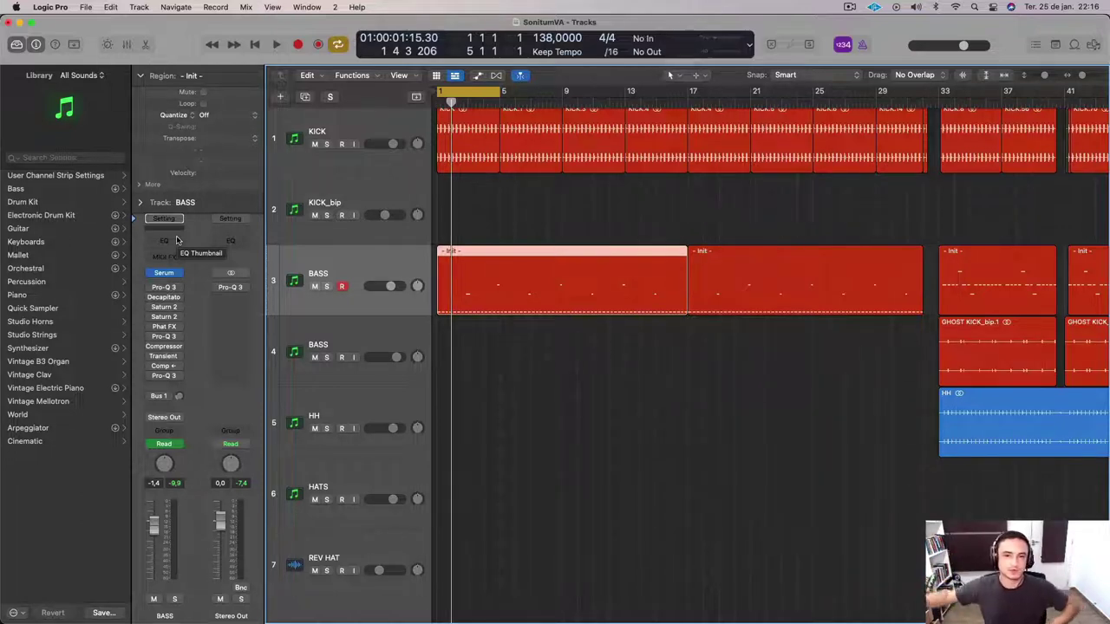
# Remove the first Pro-Q 3 from the BASS channel's effects chain, and enable and open Decapitator.
pyautogui.click(151, 298)
pyautogui.click(178, 289)
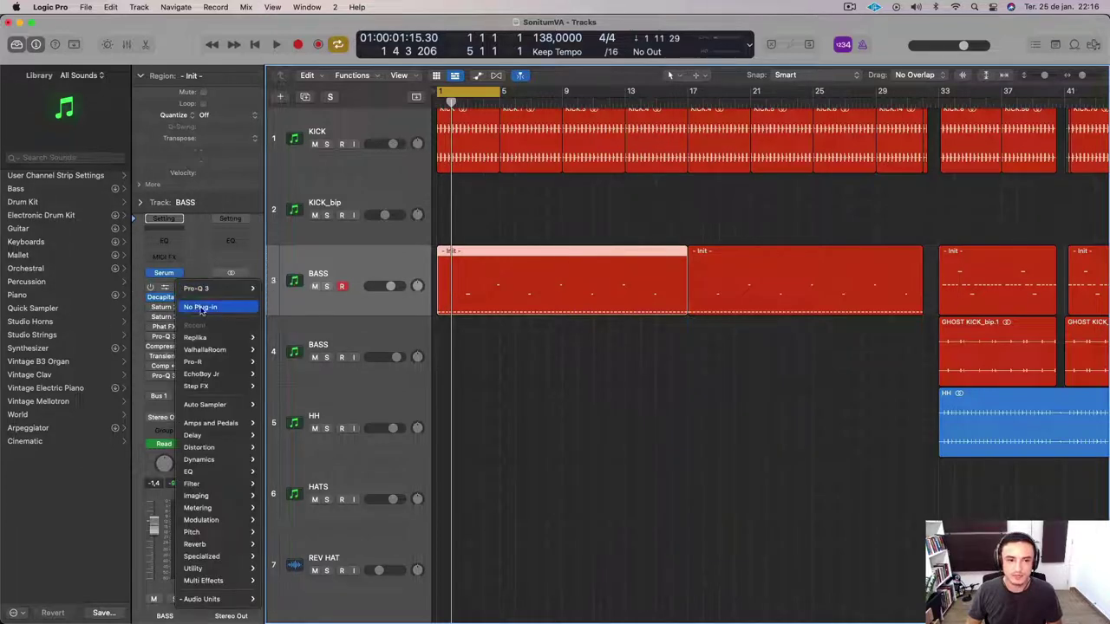
pyautogui.click(173, 304)
pyautogui.click(164, 297)
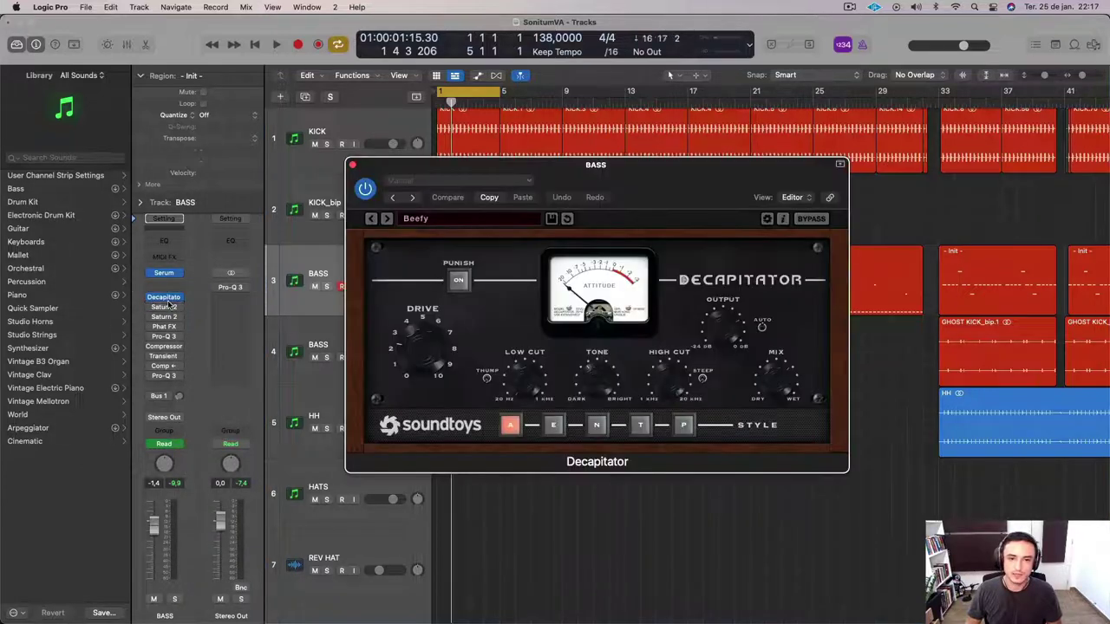
# Play the mix briefly with Decapitator bypassed and enabled to compare, leaving the effect on and playback stopped.
pyautogui.click(366, 188)
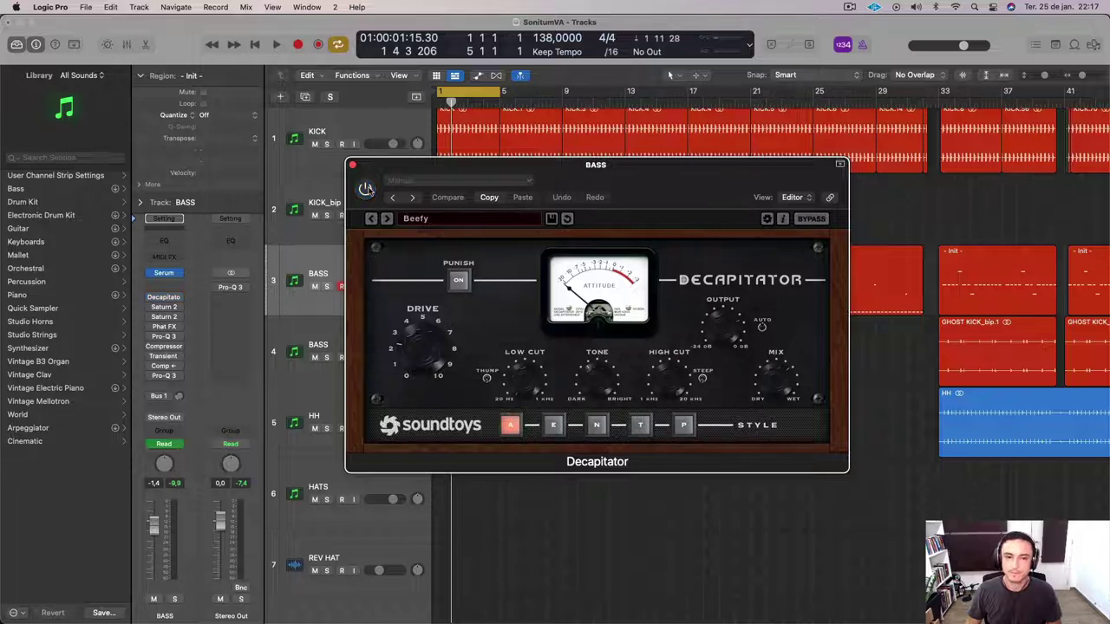
pyautogui.click(366, 188)
pyautogui.press('space')
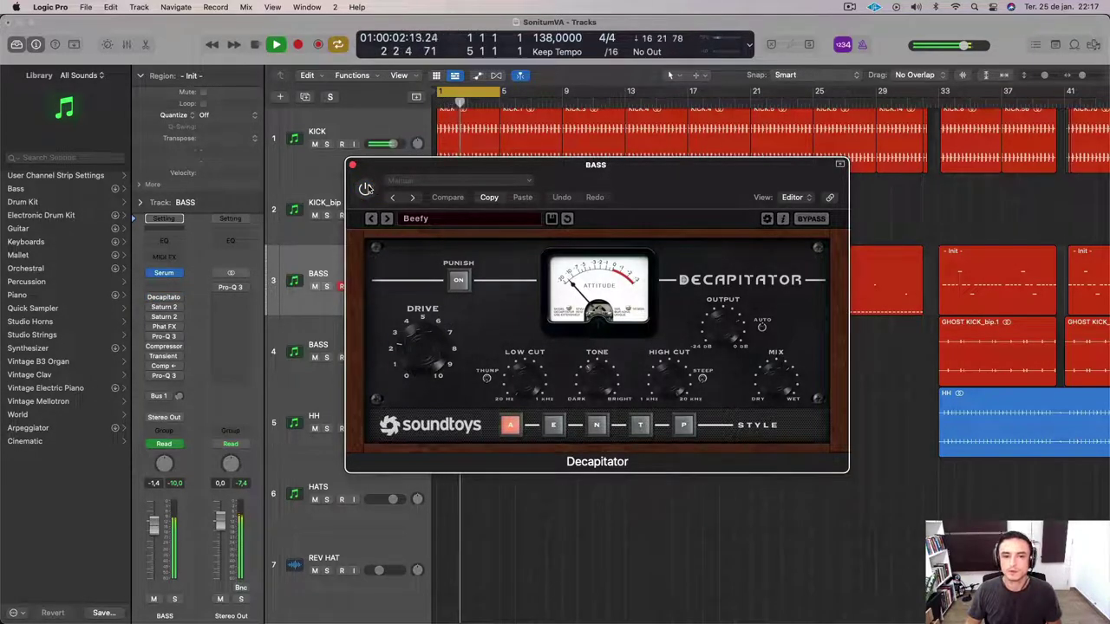
pyautogui.click(366, 188)
pyautogui.press('space')
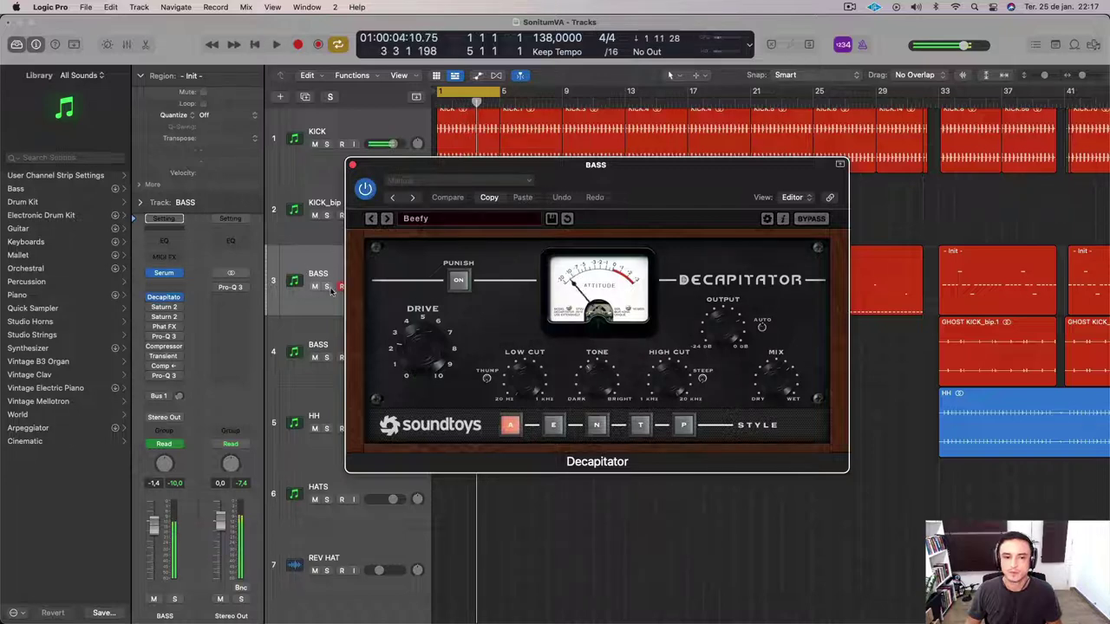
# Solo track 3 BASS alone, start playback, and compare its sound with Decapitator bypassed and enabled.
pyautogui.click(327, 287)
pyautogui.click(327, 144)
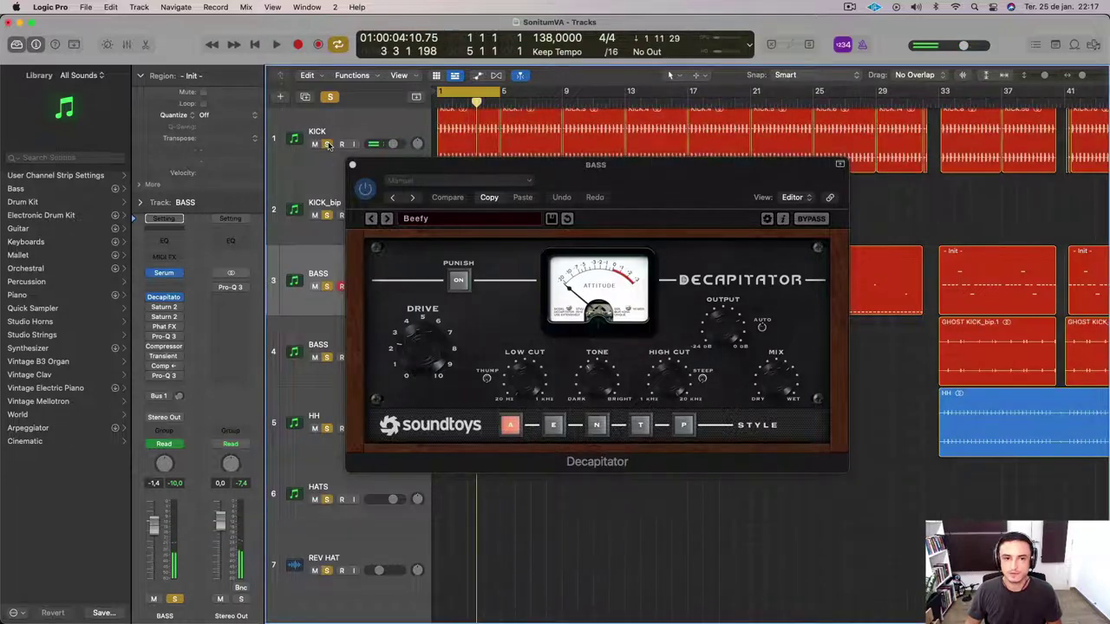
pyautogui.click(327, 144)
pyautogui.click(327, 144)
pyautogui.click(327, 144)
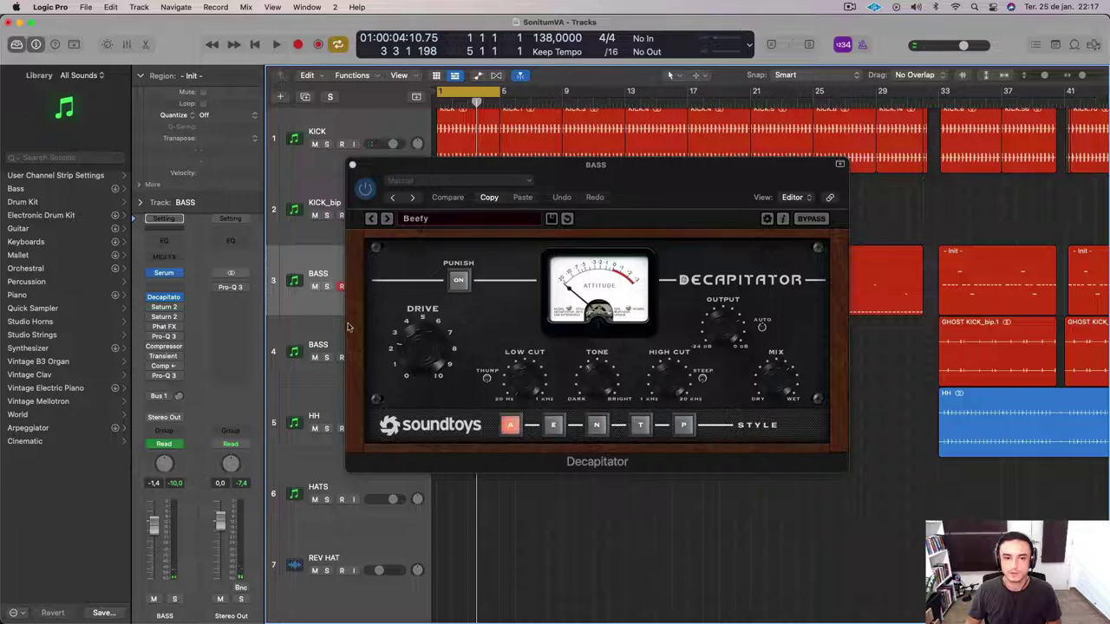
pyautogui.click(327, 287)
pyautogui.press('space')
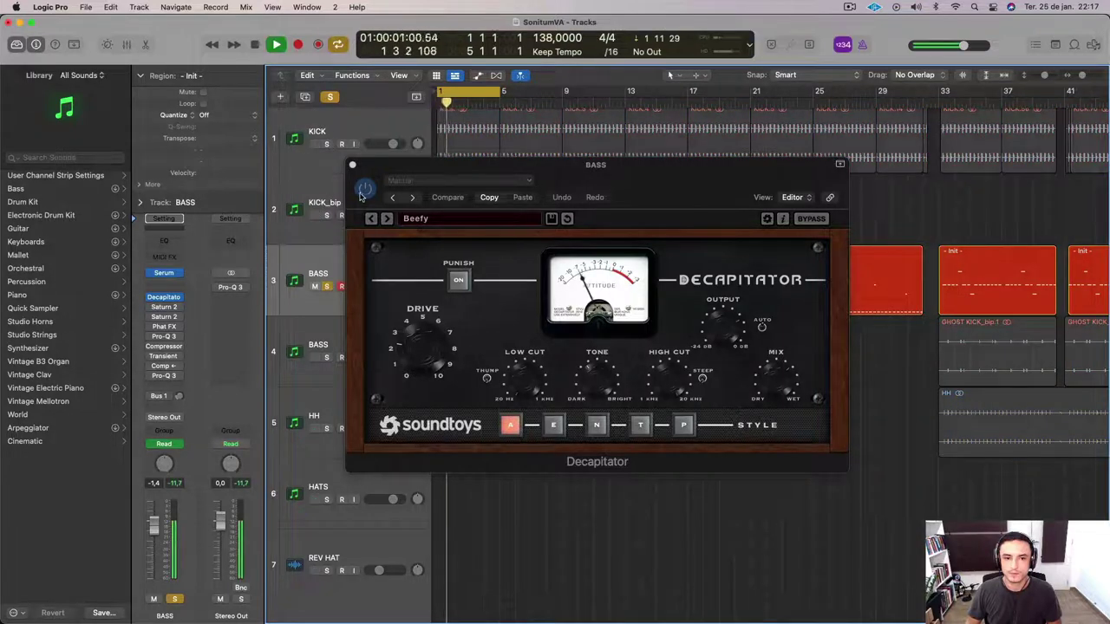
pyautogui.click(364, 191)
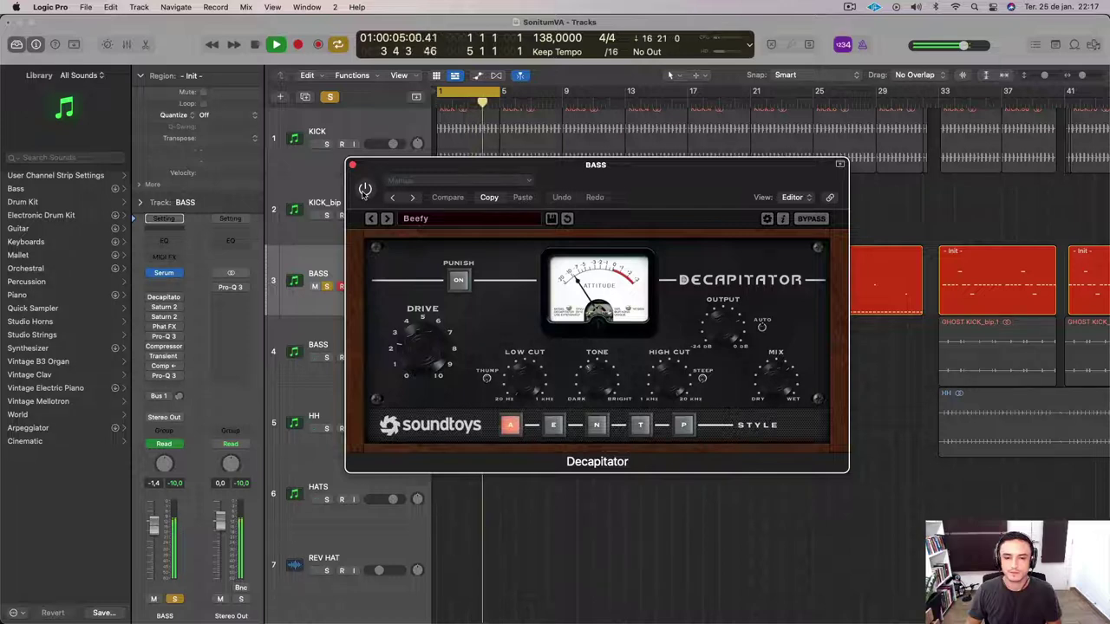
pyautogui.click(364, 191)
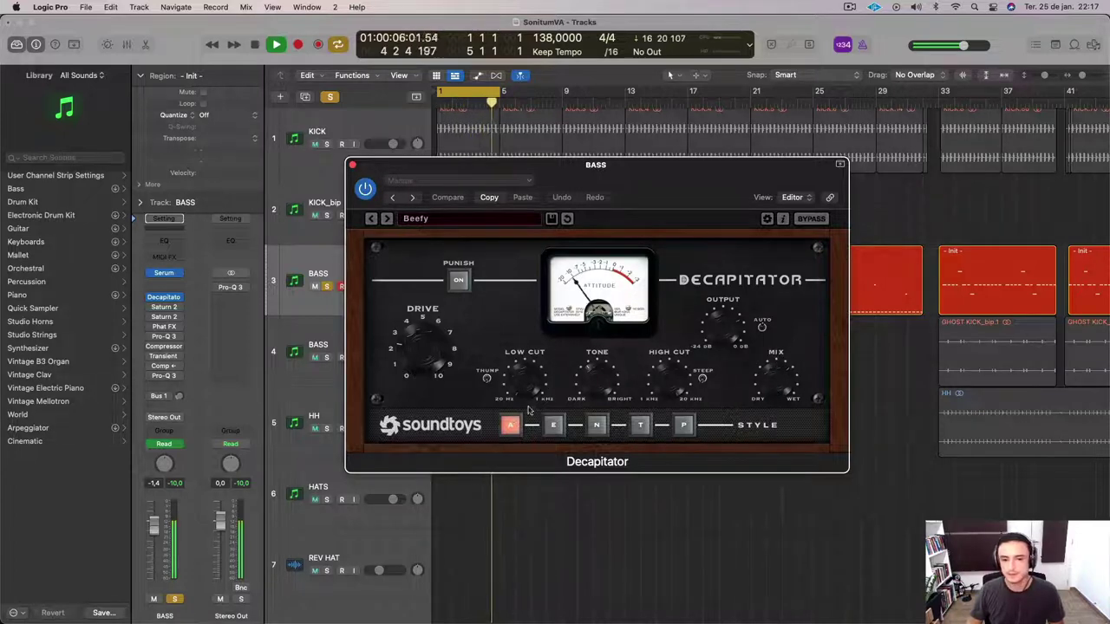
# Audition Decapitator's E, N, T and P styles on the soloed bass and return to style A.
pyautogui.click(554, 425)
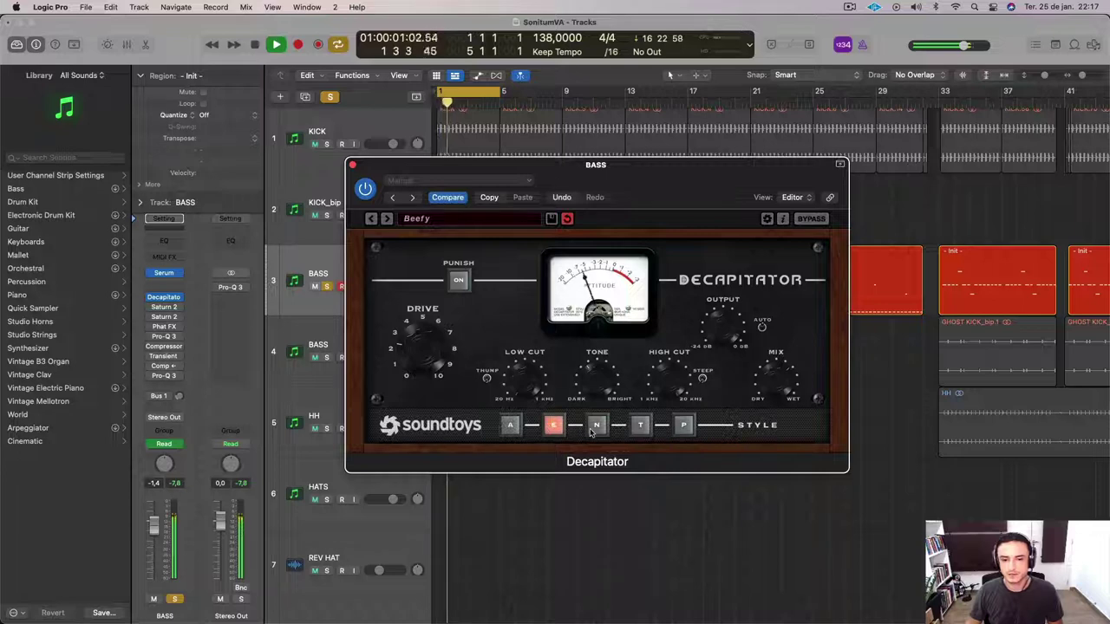
pyautogui.click(593, 430)
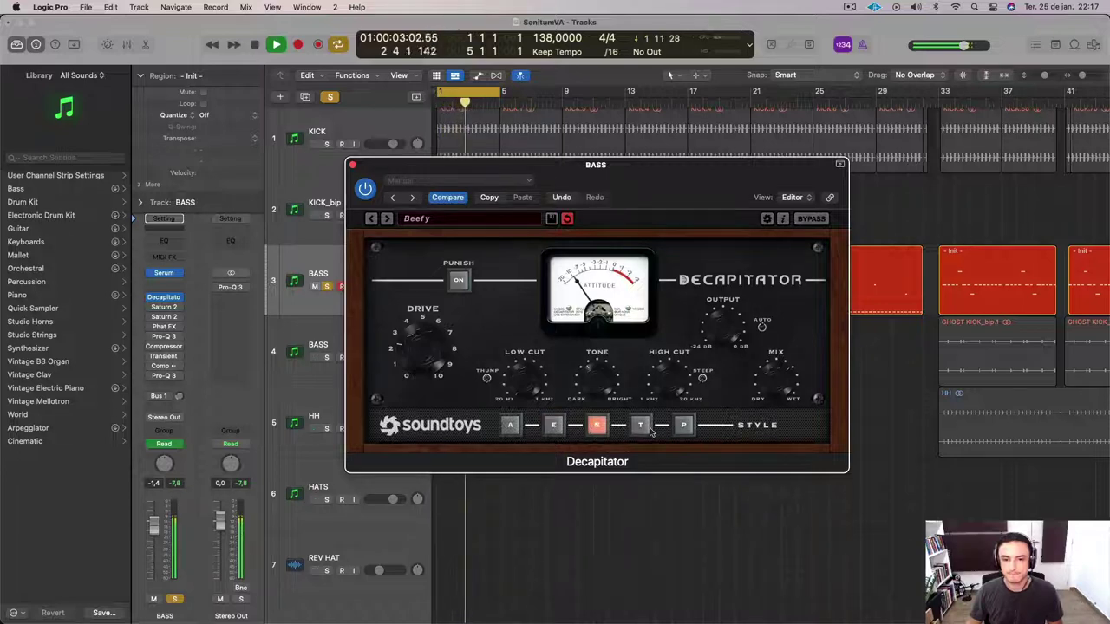
pyautogui.click(641, 427)
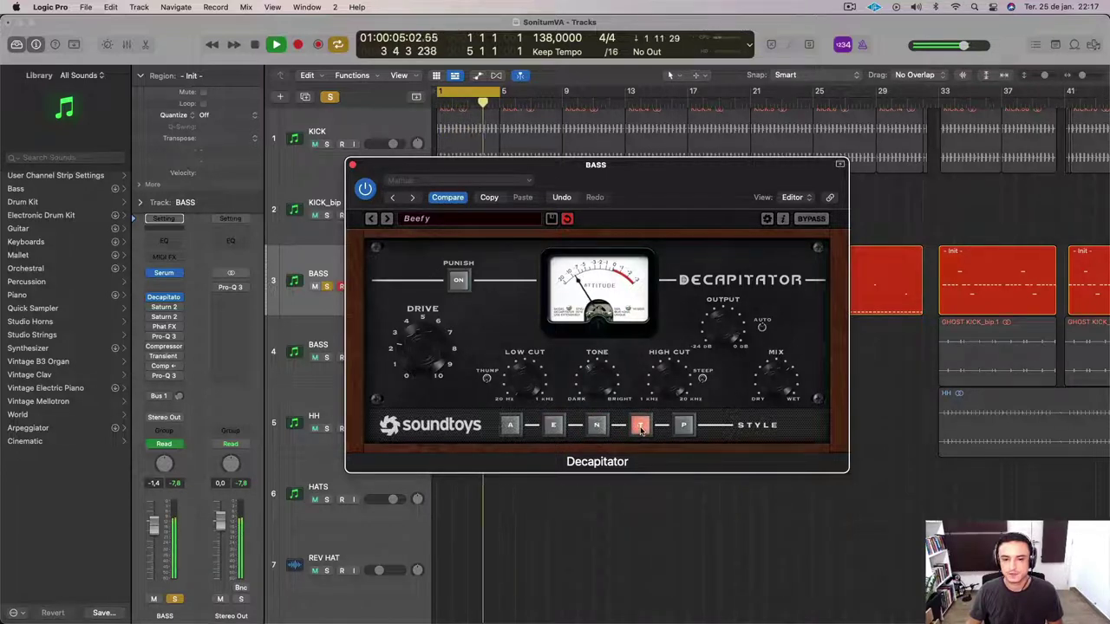
pyautogui.click(682, 429)
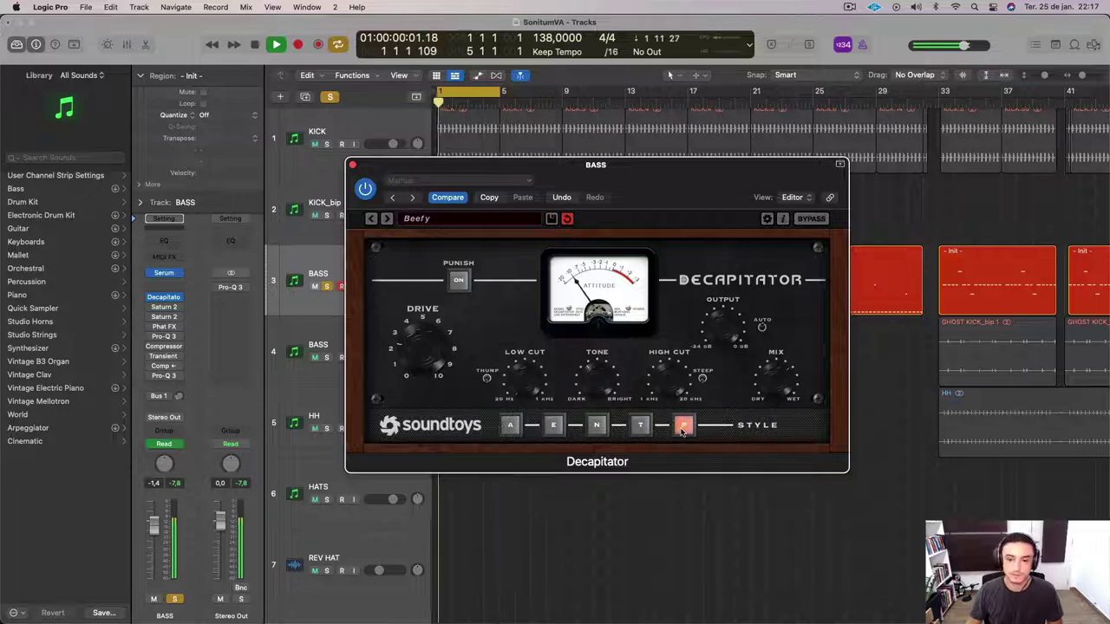
pyautogui.click(510, 426)
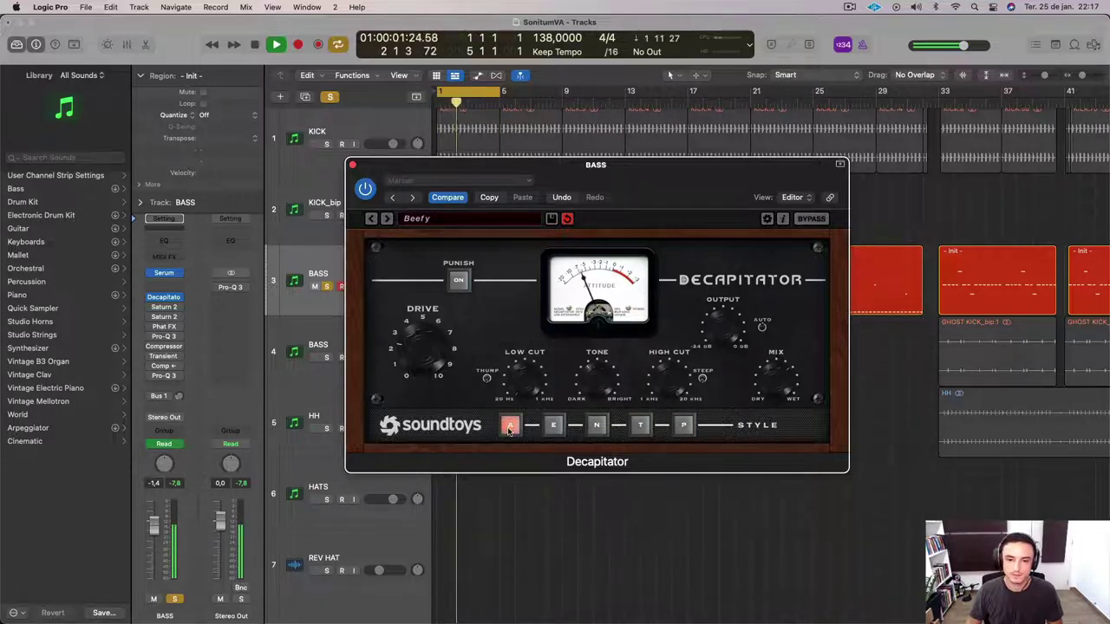
pyautogui.click(559, 432)
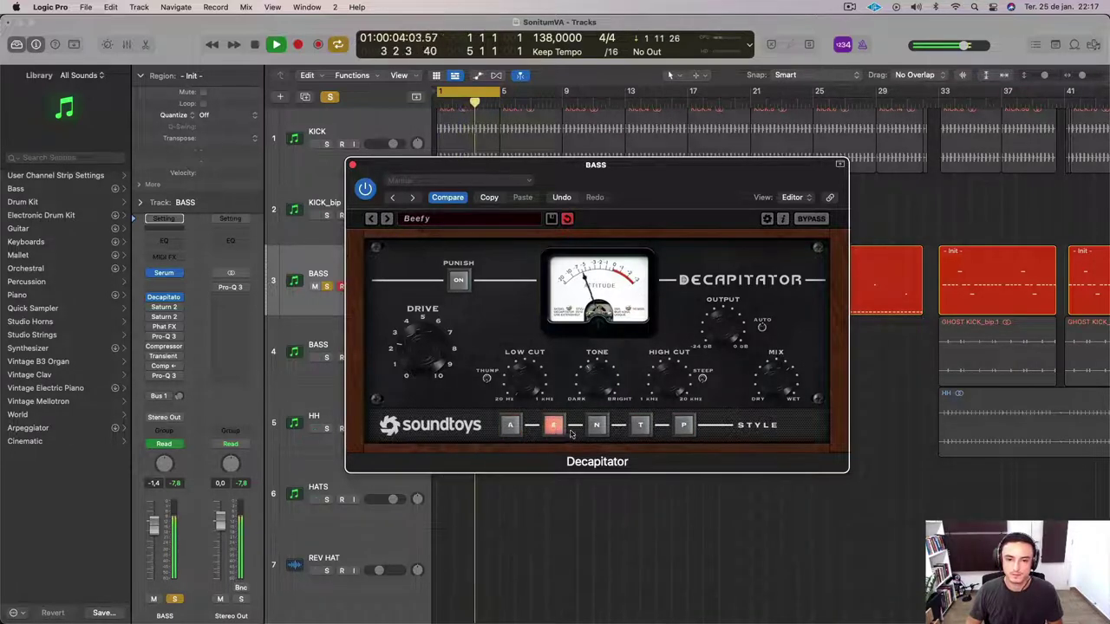
pyautogui.click(599, 432)
pyautogui.click(640, 428)
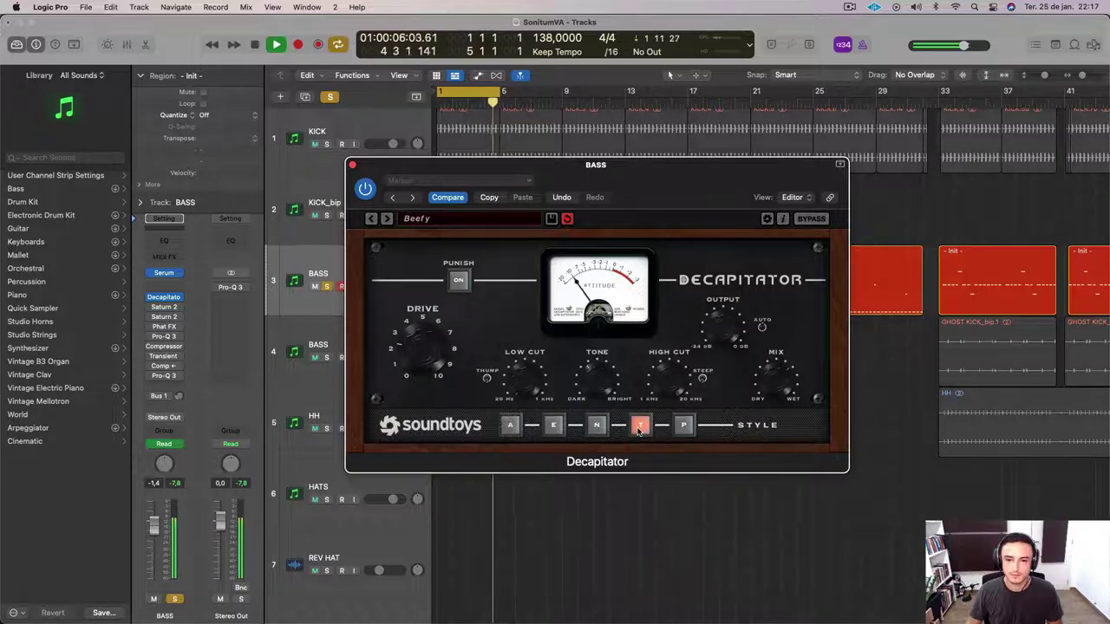
pyautogui.click(510, 427)
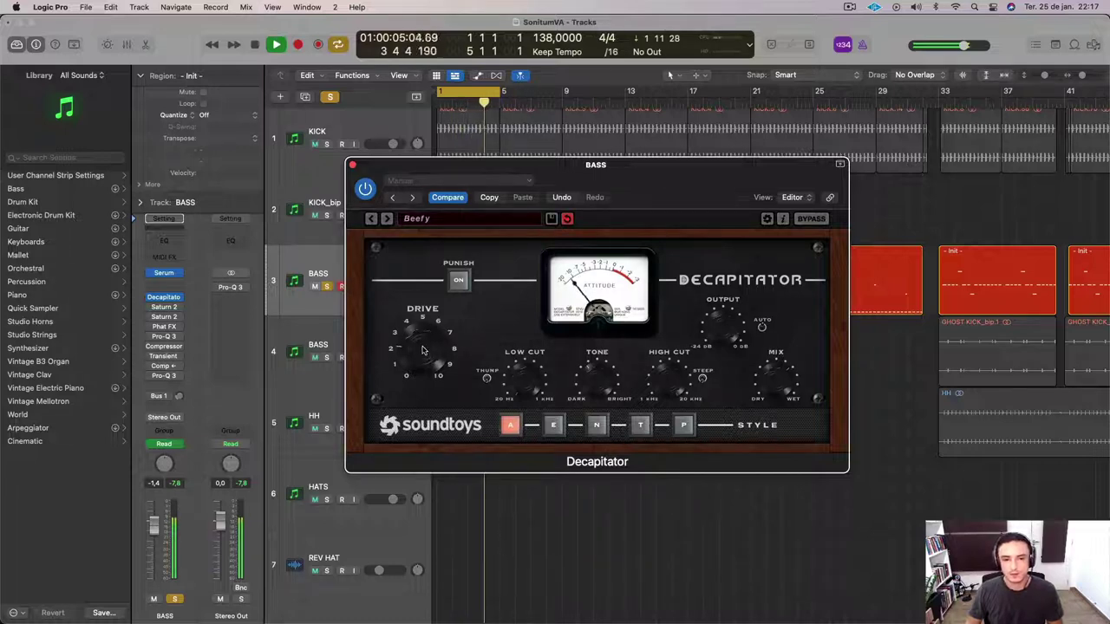
# Close the Decapitator window and compare the bass with the effect bypassed and enabled from the channel strip.
pyautogui.click(351, 164)
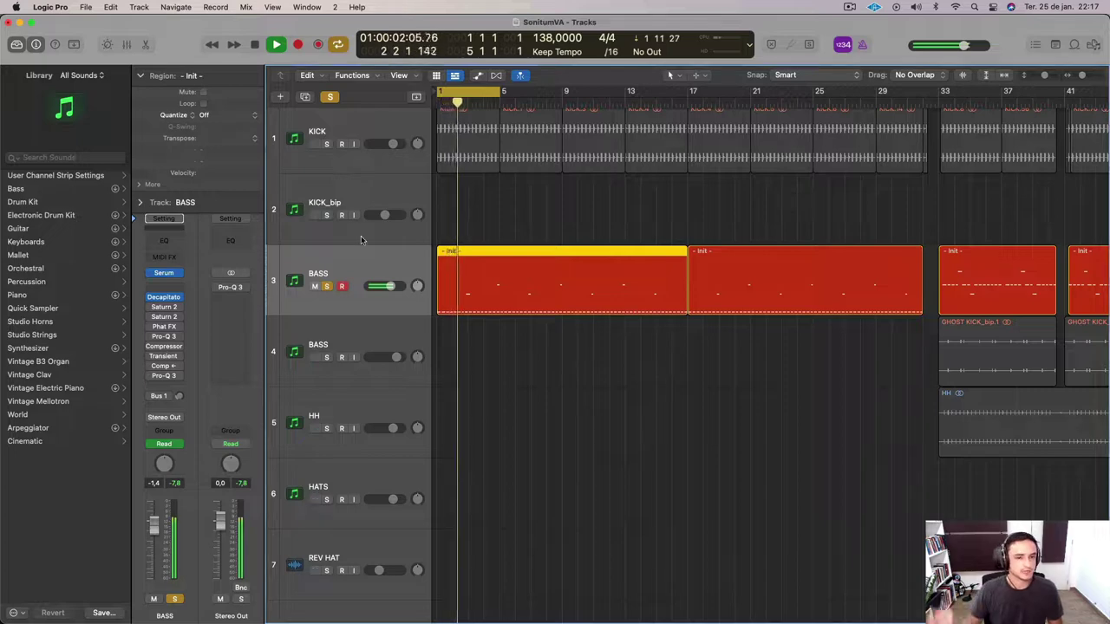
pyautogui.click(150, 299)
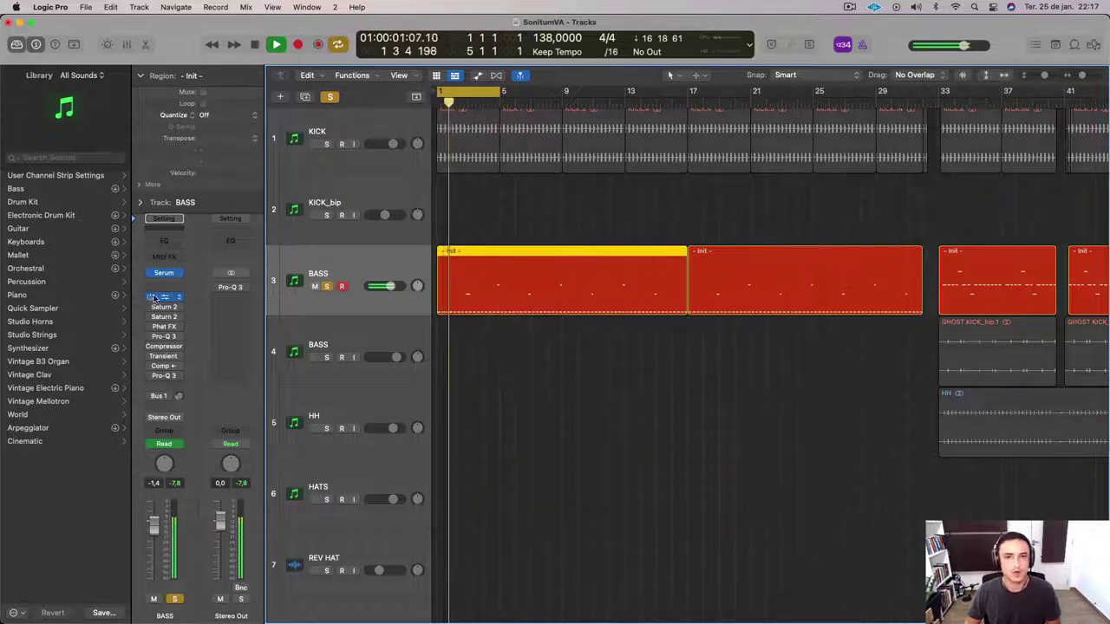
pyautogui.click(151, 297)
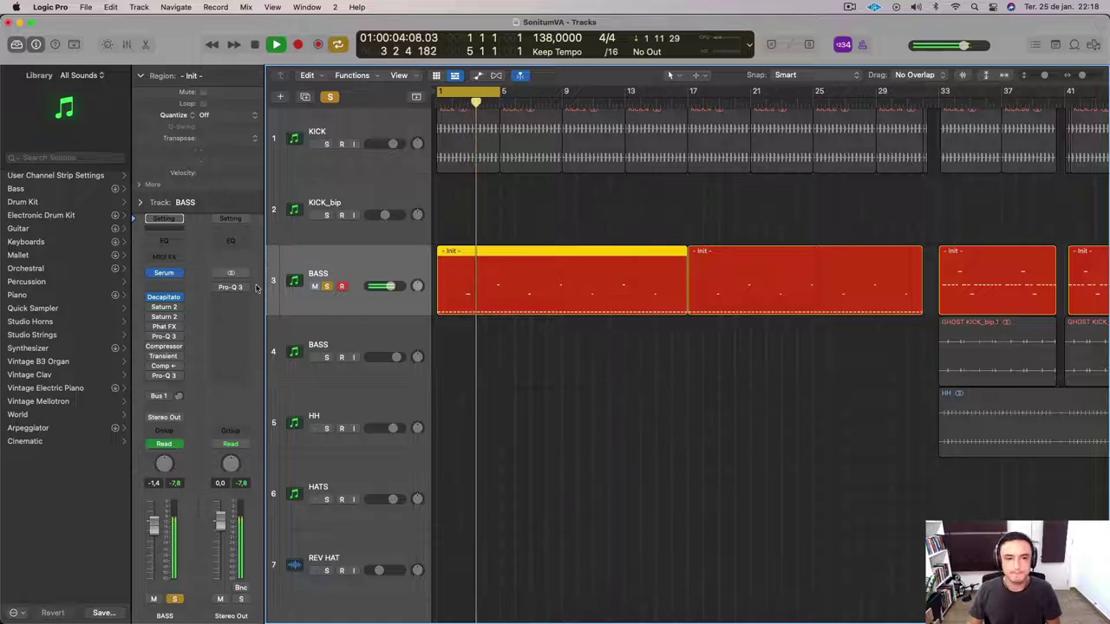
# Open and enable the first Saturn 2 on the BASS channel, and compare it bypassed and enabled during playback.
pyautogui.click(164, 308)
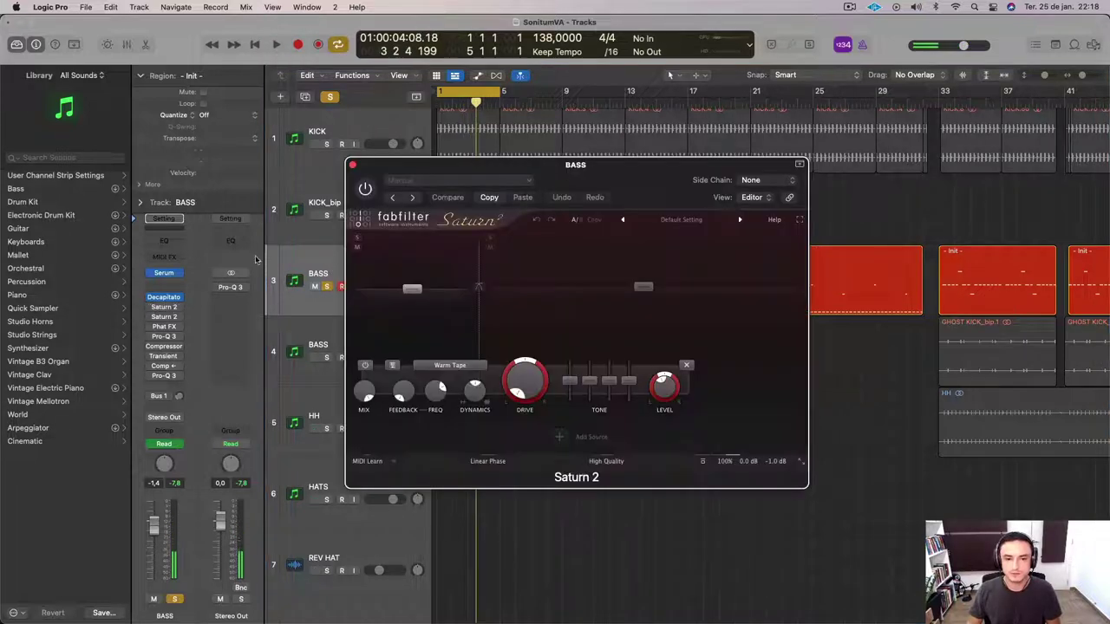
pyautogui.click(365, 189)
pyautogui.press('space')
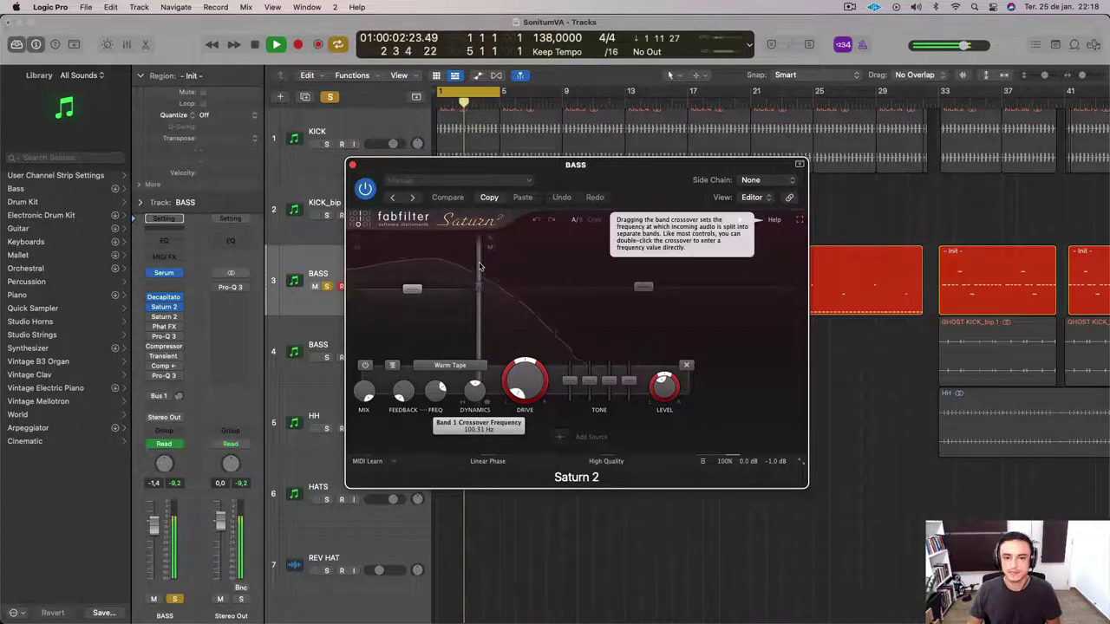
pyautogui.click(365, 189)
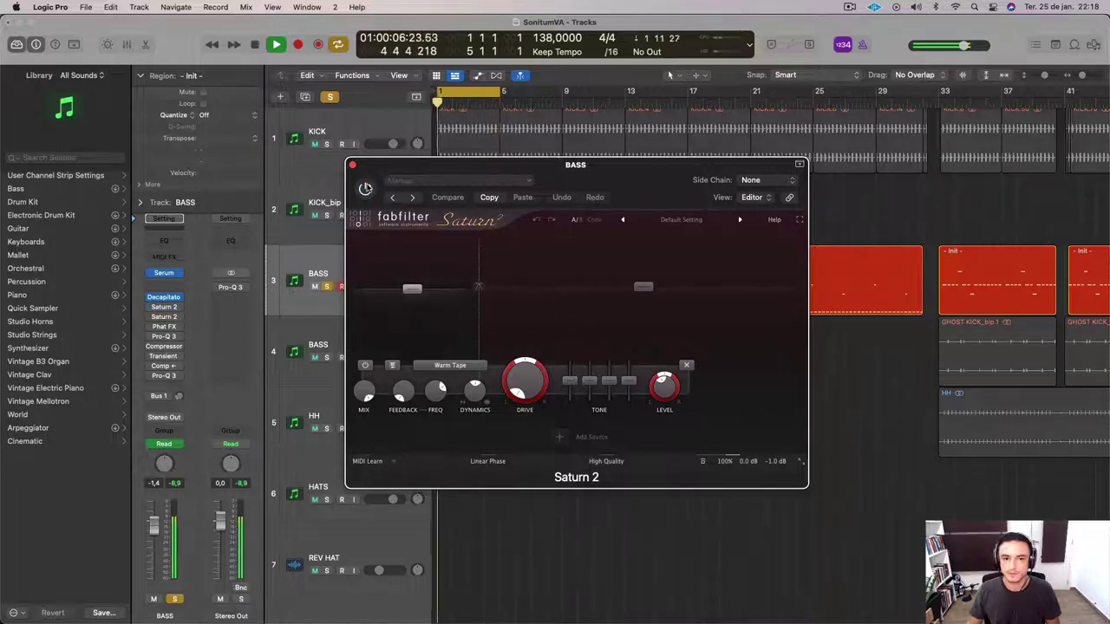
pyautogui.click(365, 188)
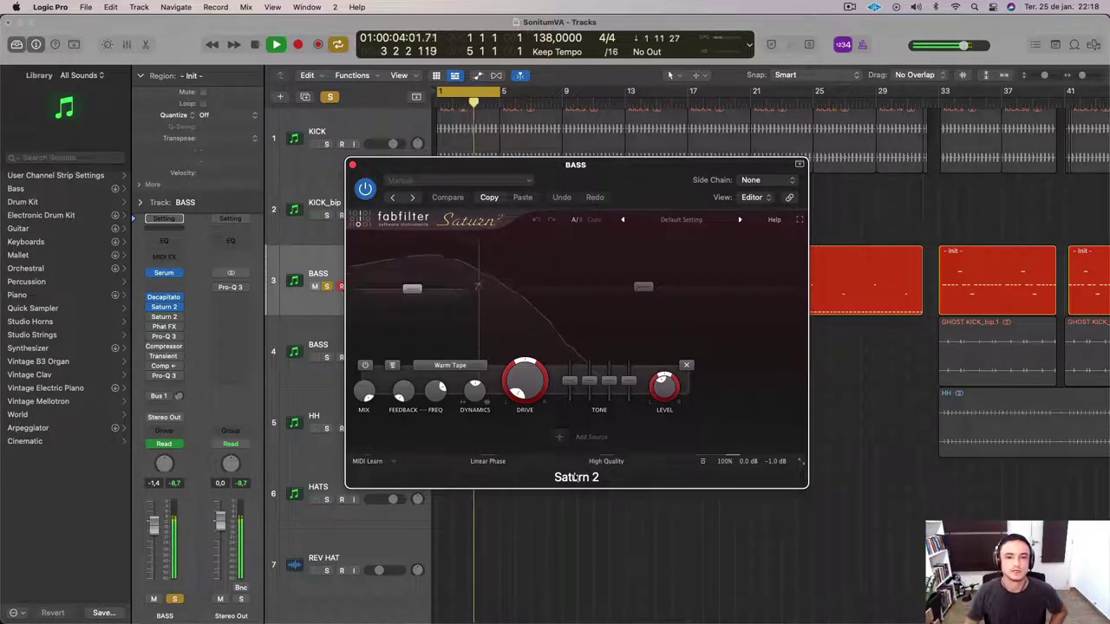
# Lower Saturn 2's band 1 crossover slightly after trying 40 Hz, and raise band 2's drive to about 50%.
pyautogui.moveTo(478, 260); pyautogui.dragTo(401, 254)
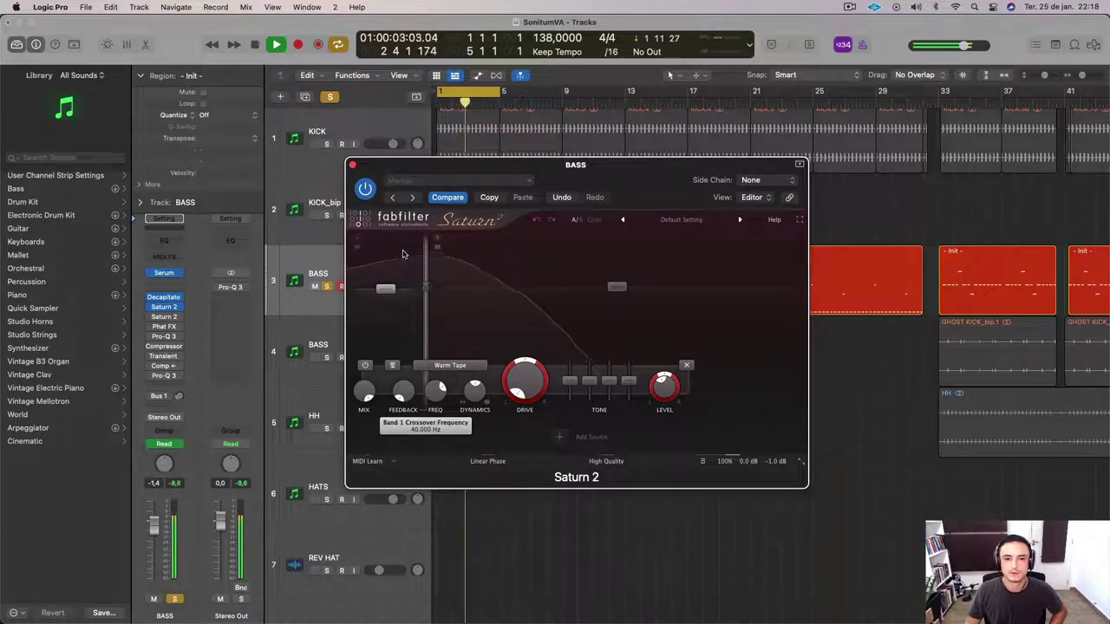
pyautogui.moveTo(422, 256); pyautogui.dragTo(461, 257)
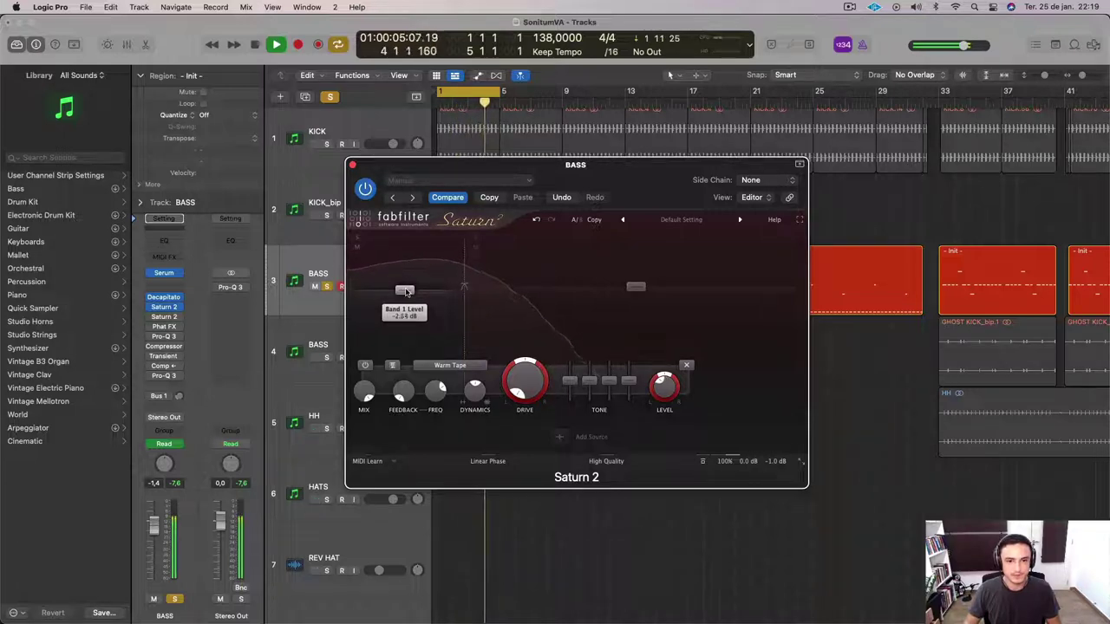
pyautogui.click(548, 317)
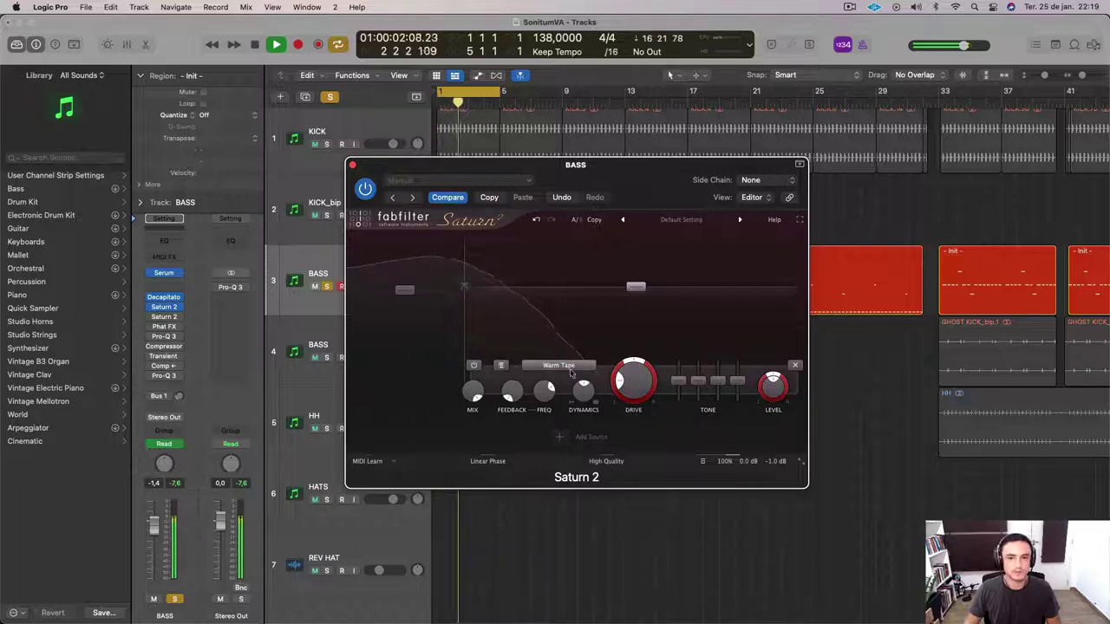
pyautogui.moveTo(637, 386); pyautogui.dragTo(623, 316)
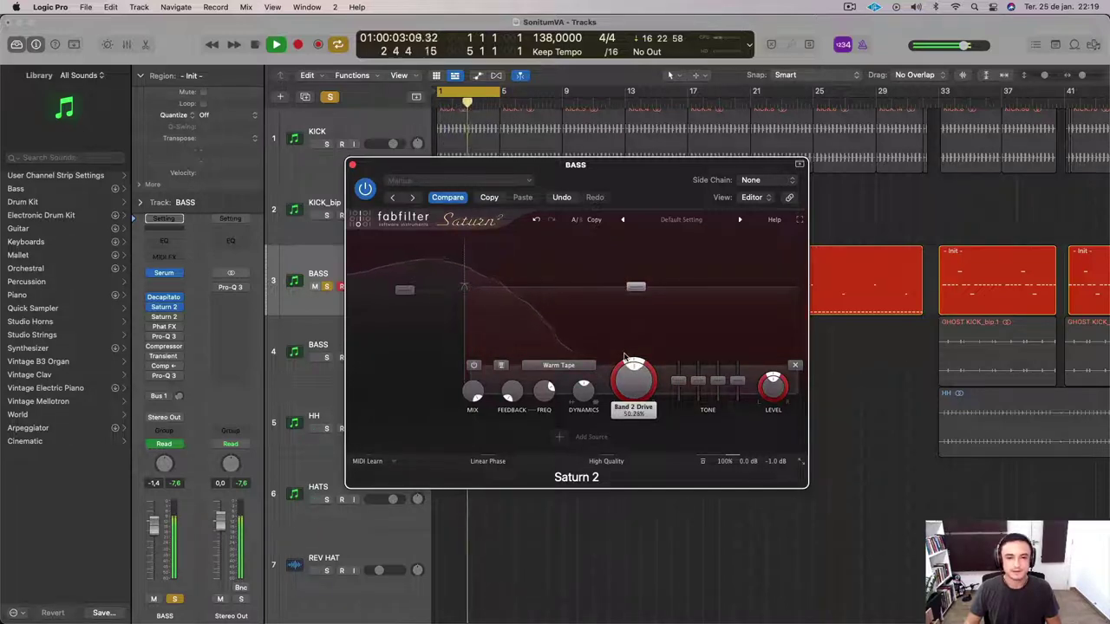
pyautogui.moveTo(626, 372); pyautogui.dragTo(630, 361)
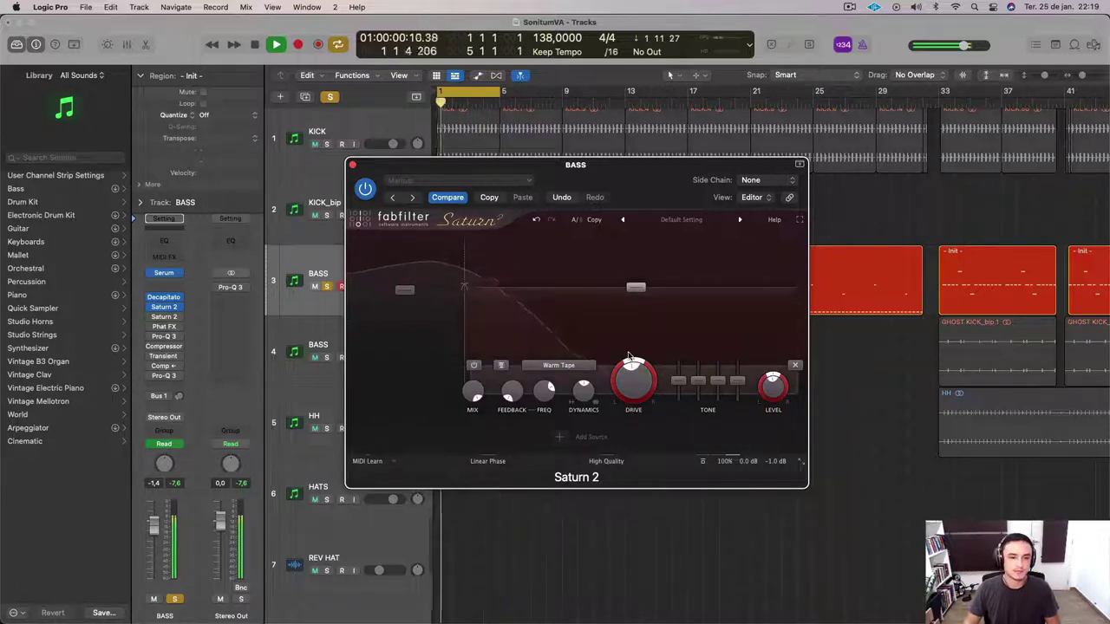
# Compare the BASS channel's peak level with Decapitator and Saturn 2 bypassed and re-enabled, and close the Saturn 2 window.
pyautogui.click(174, 484)
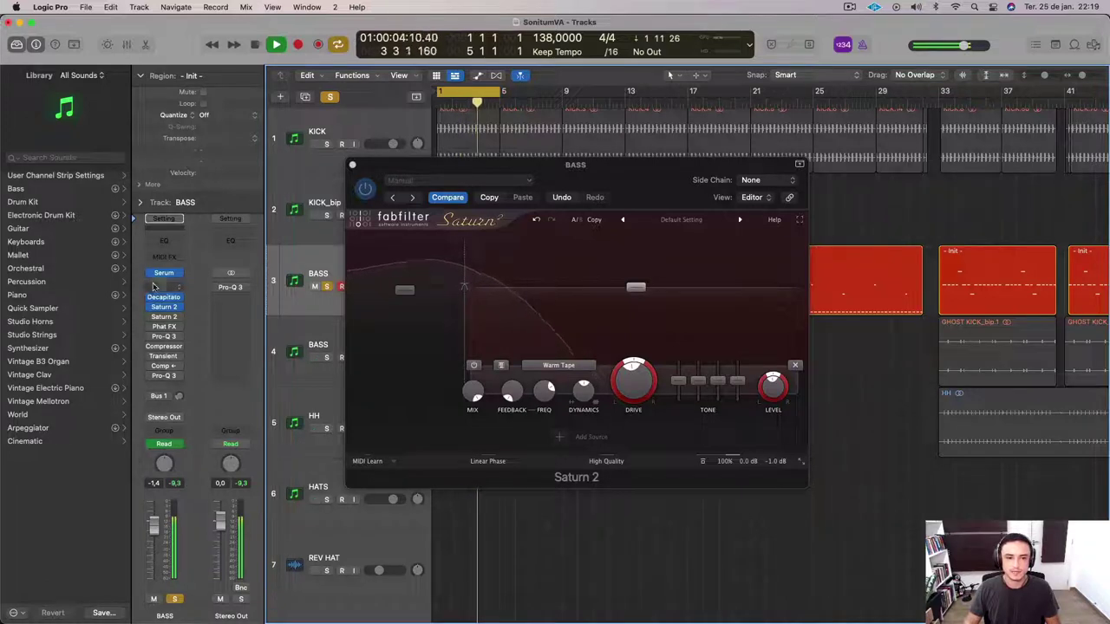
pyautogui.click(152, 306)
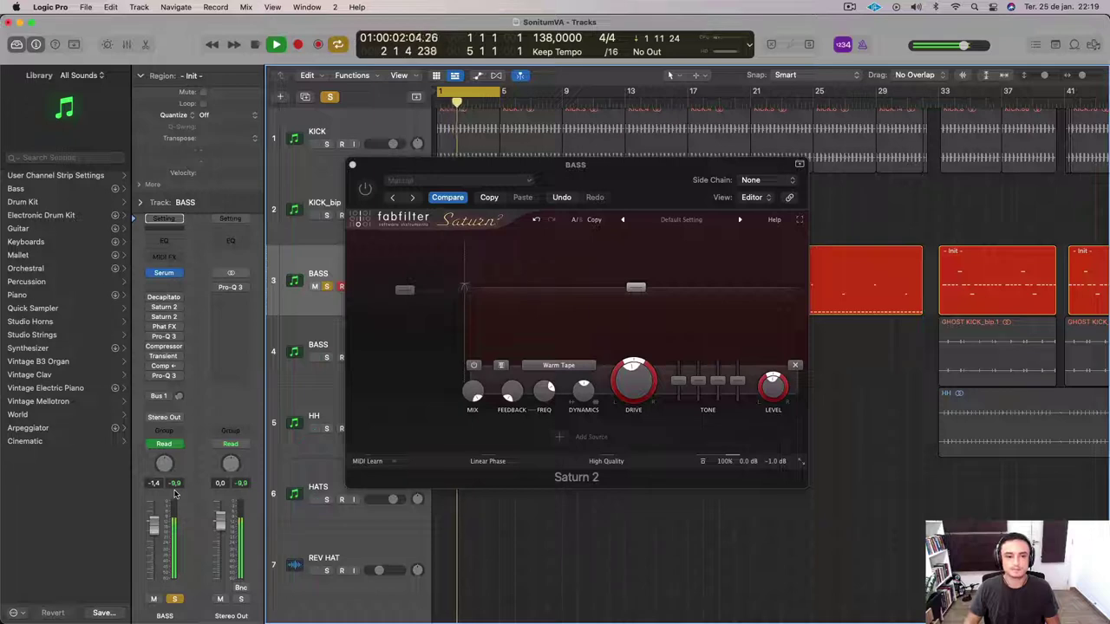
pyautogui.click(149, 297)
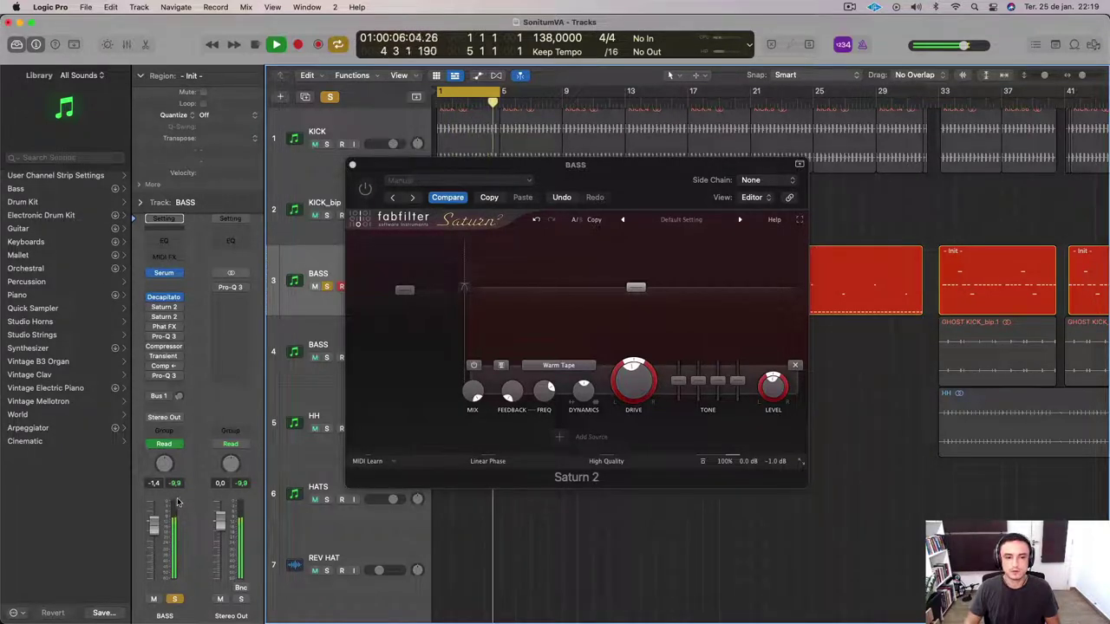
pyautogui.click(151, 308)
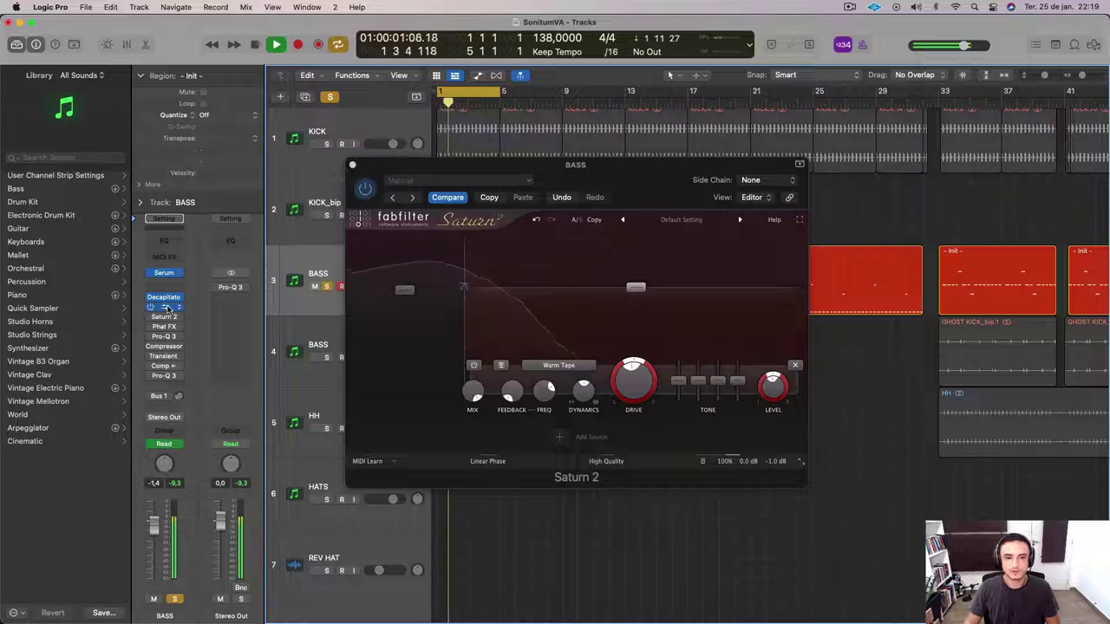
pyautogui.click(164, 309)
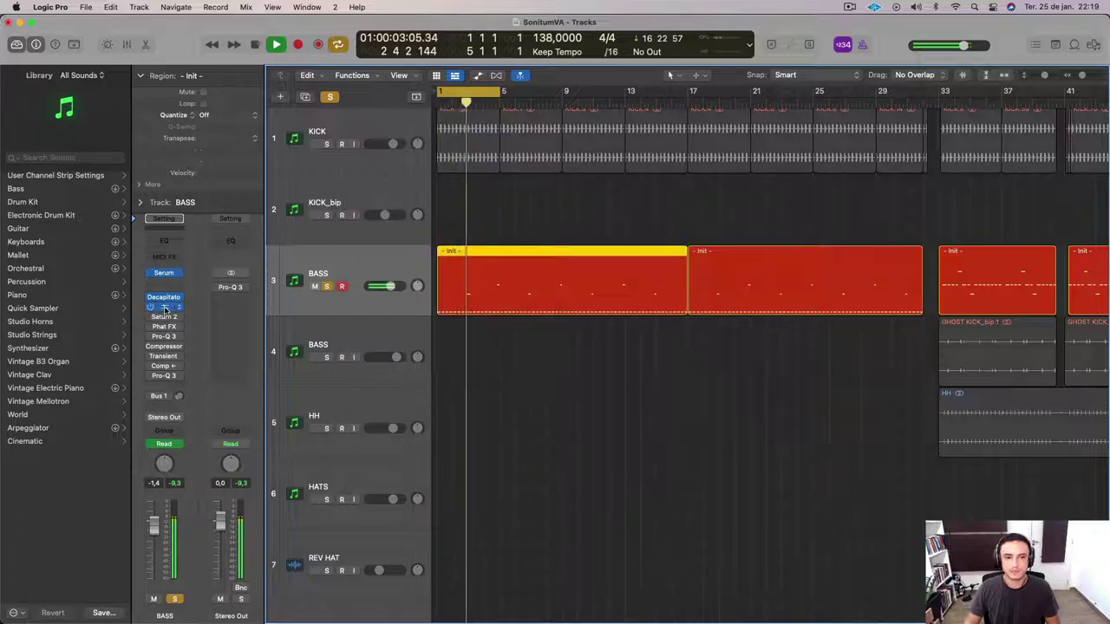
# Reopen the first Saturn 2 on the BASS channel and lower its output gain to -1.6 dB.
pyautogui.click(165, 308)
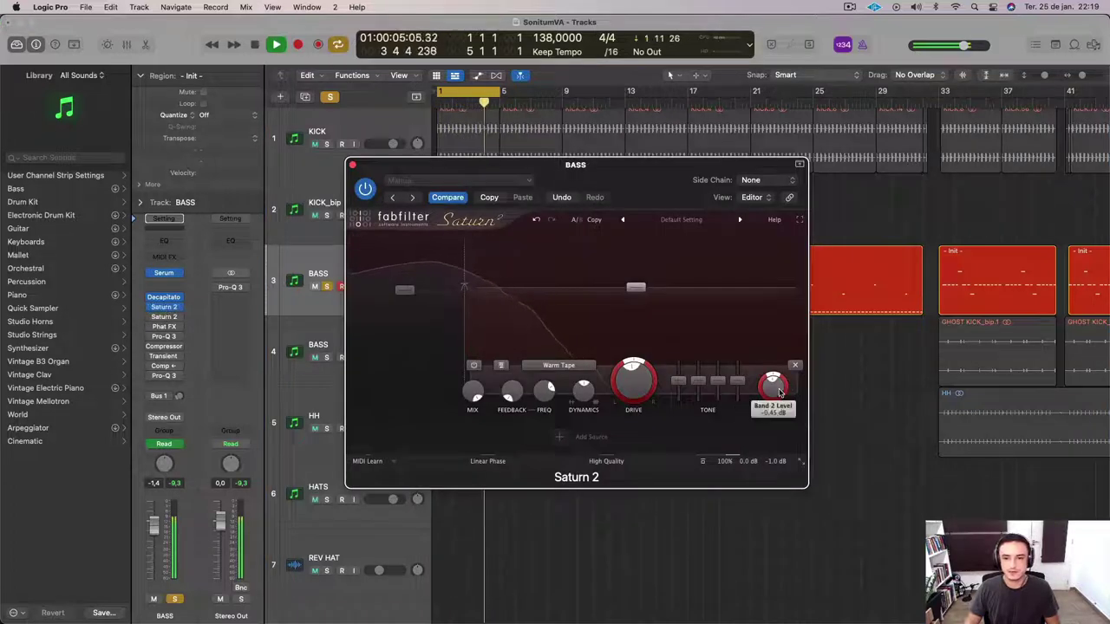
pyautogui.moveTo(774, 425)
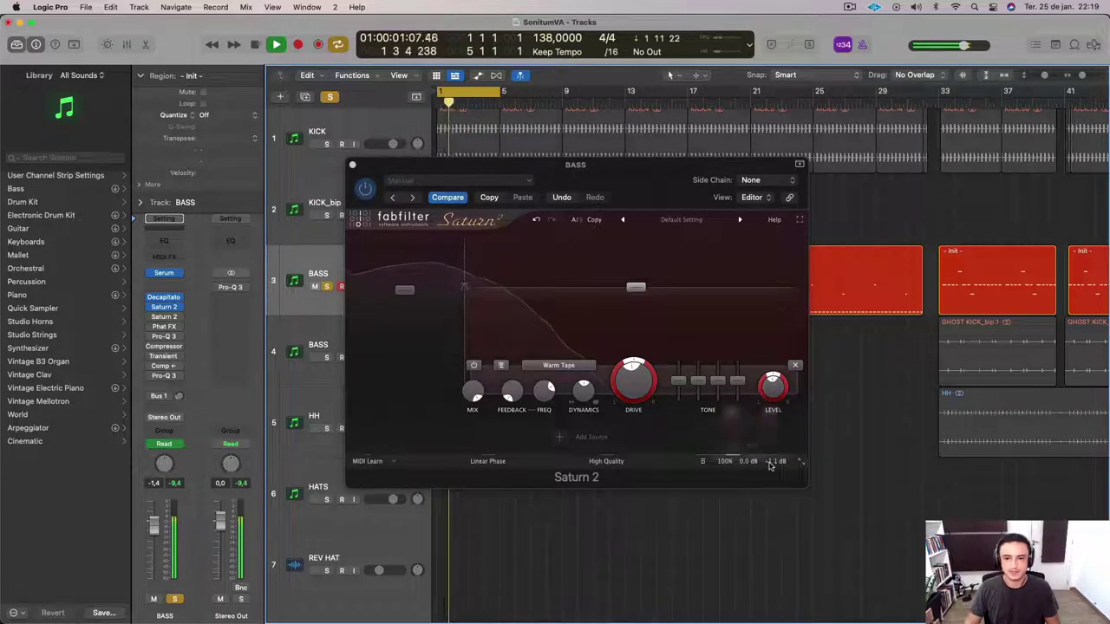
pyautogui.moveTo(772, 463)
pyautogui.moveTo(771, 424); pyautogui.dragTo(772, 429)
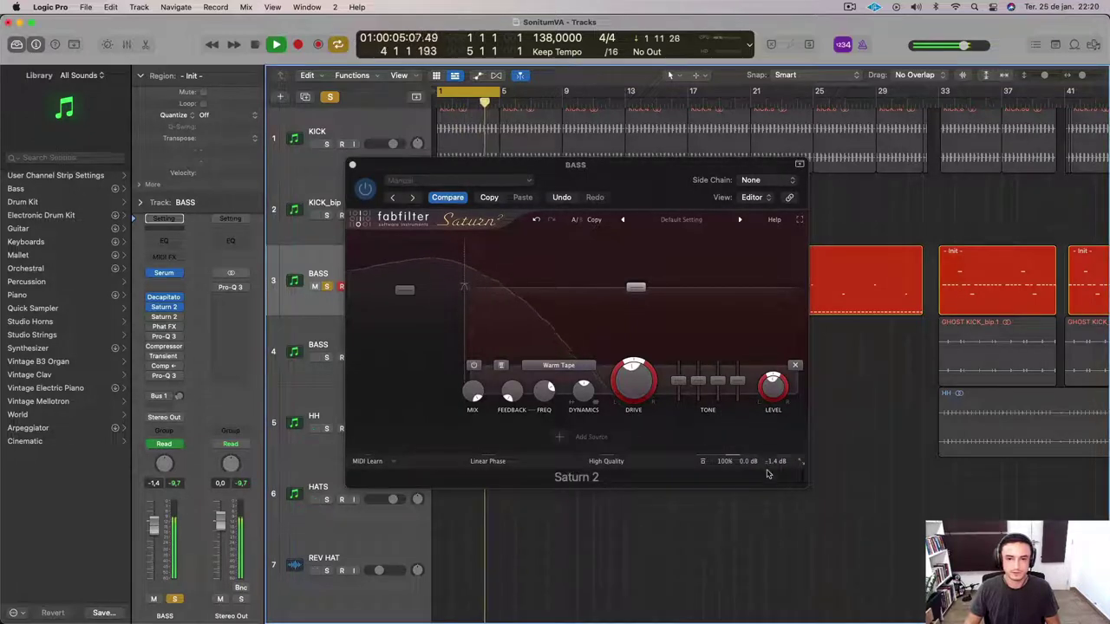
pyautogui.moveTo(772, 453)
pyautogui.moveTo(772, 422); pyautogui.dragTo(772, 427)
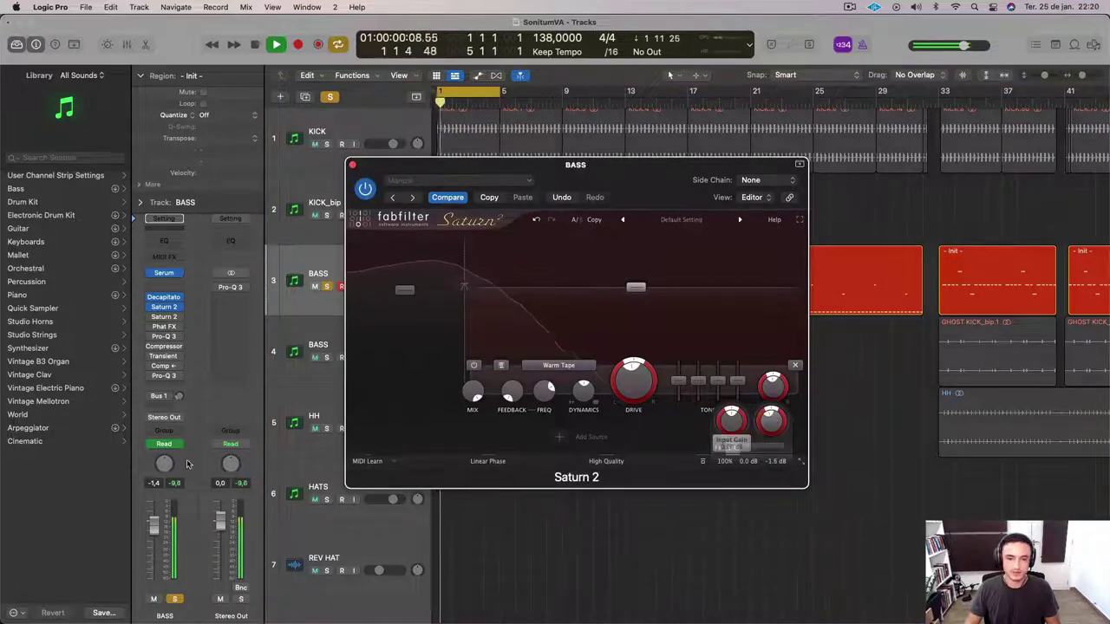
# Reset and check the BASS channel's peak level during playback while fine-tuning Saturn 2's output gain to -1.61 dB.
pyautogui.click(176, 489)
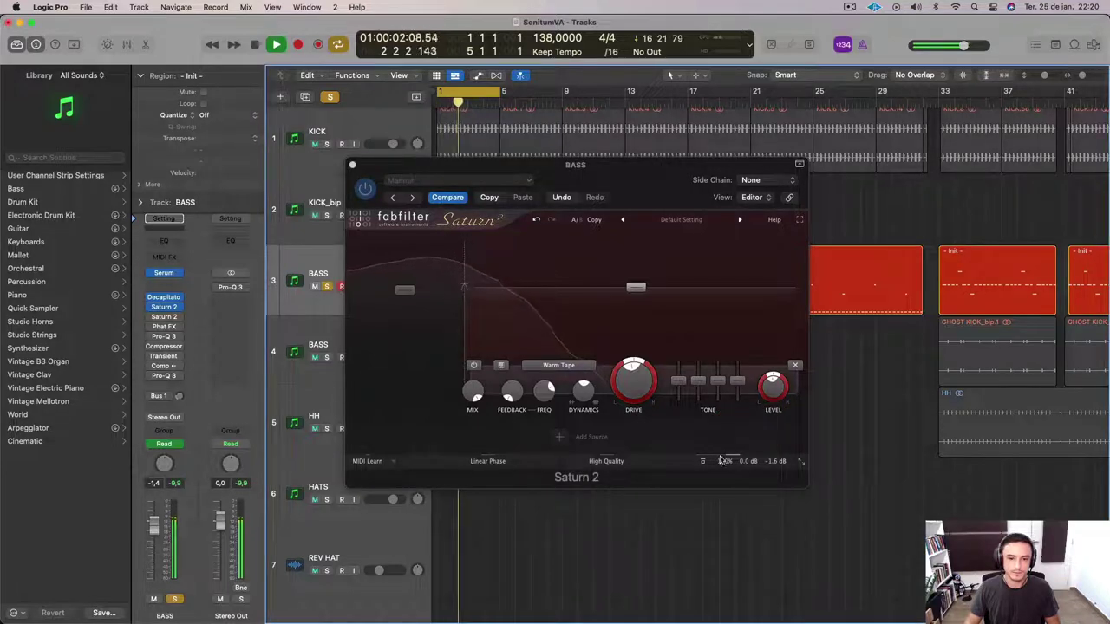
pyautogui.moveTo(762, 458)
pyautogui.click(773, 422)
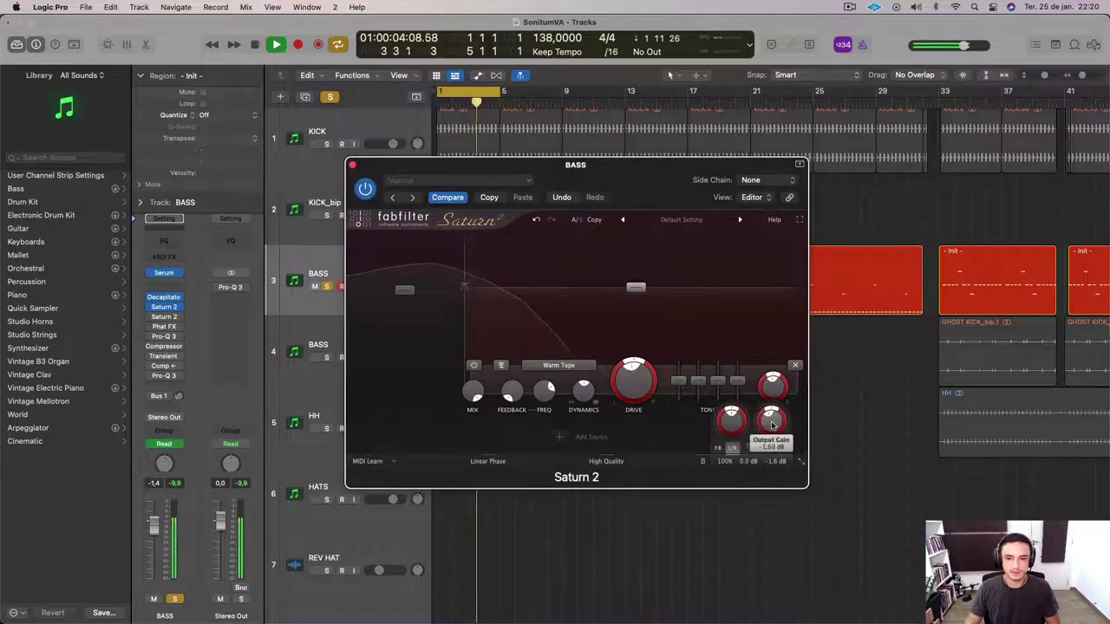
pyautogui.click(178, 490)
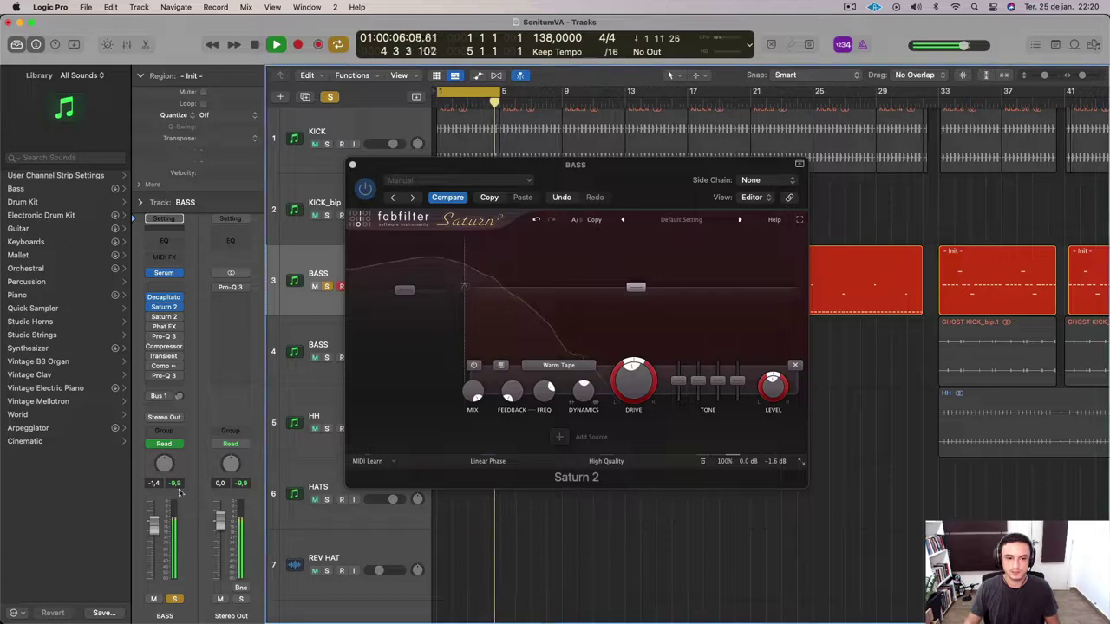
pyautogui.click(177, 486)
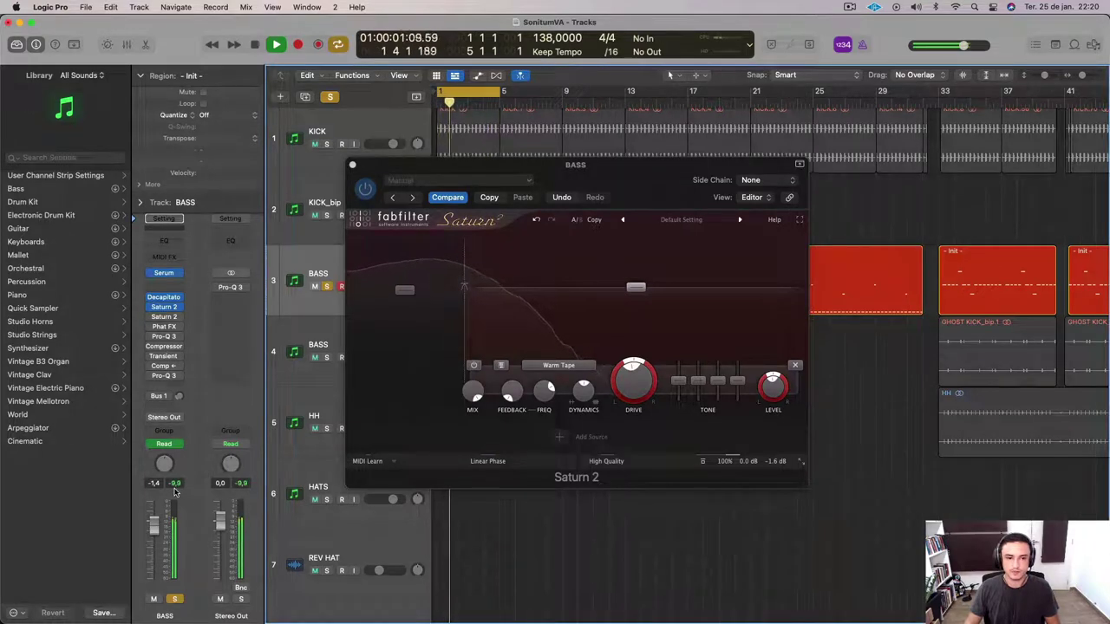
pyautogui.click(774, 453)
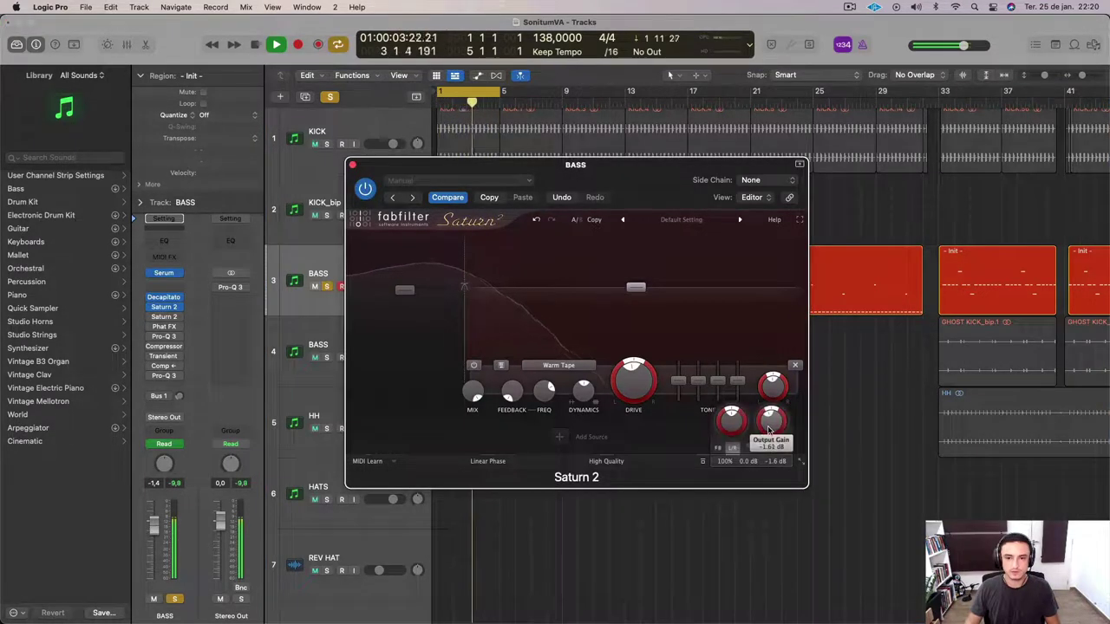
pyautogui.click(181, 492)
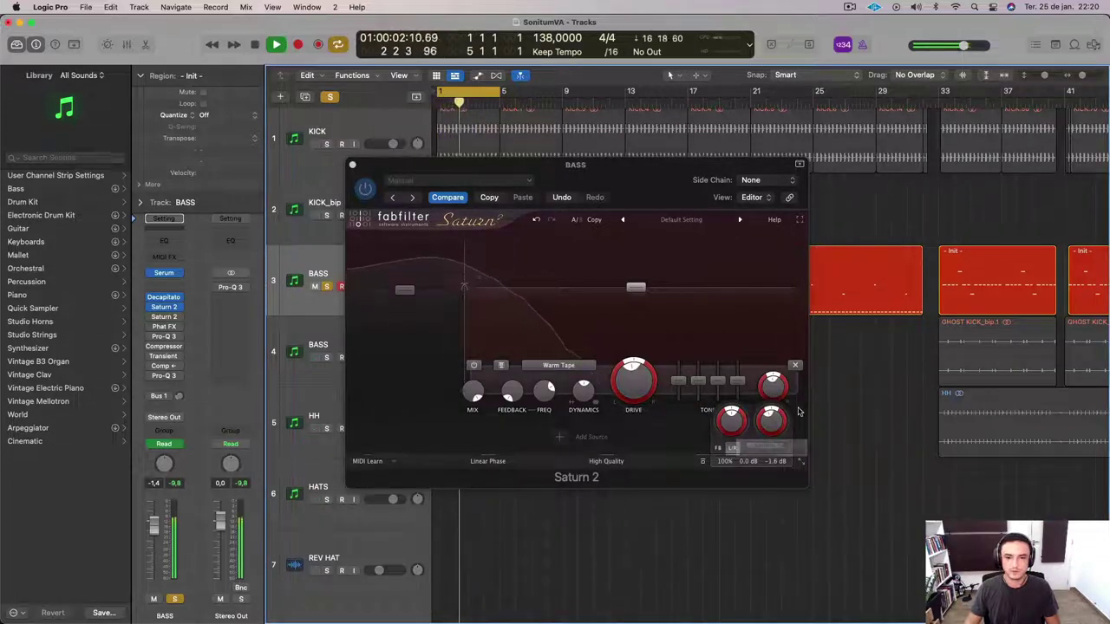
# Compare the BASS channel's sound and peak level with the first Saturn 2 bypassed and enabled, and close its window.
pyautogui.click(365, 189)
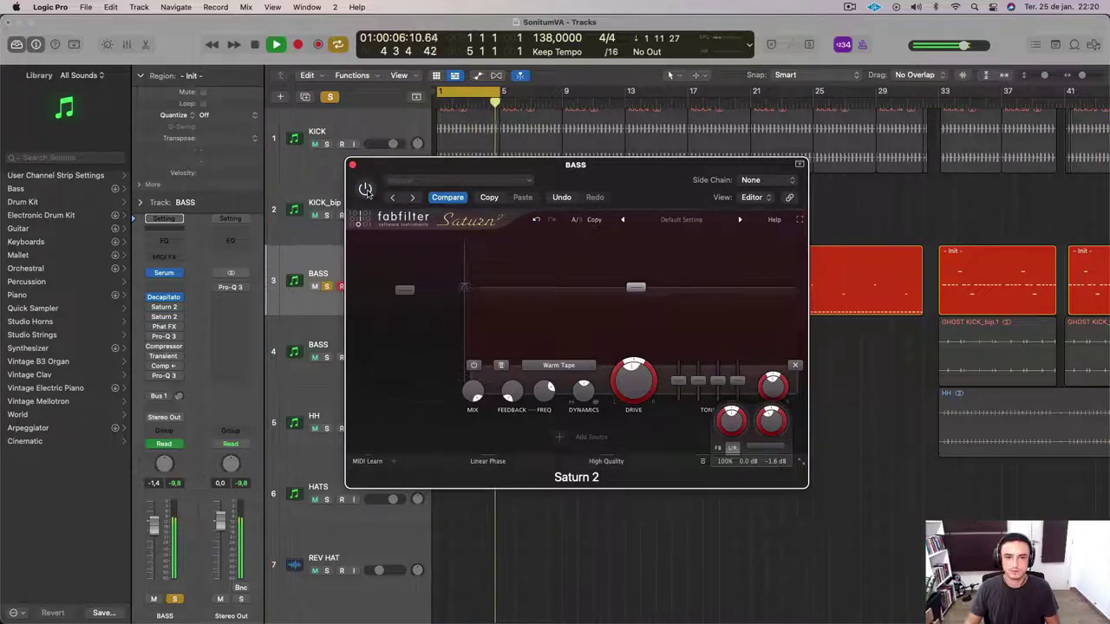
pyautogui.click(185, 490)
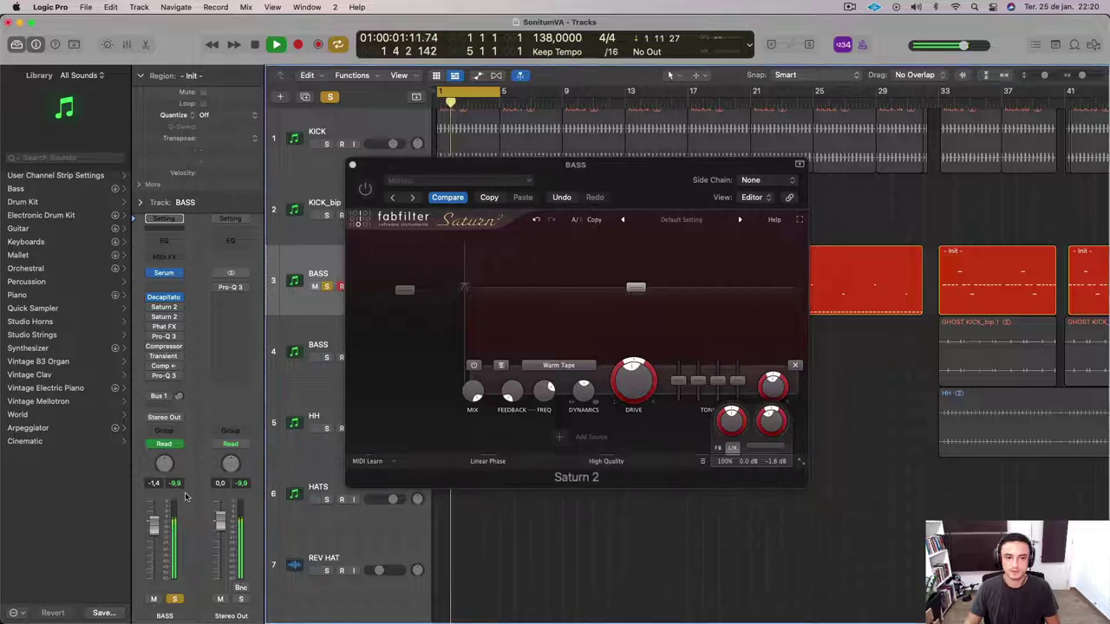
pyautogui.press('space')
pyautogui.moveTo(149, 298)
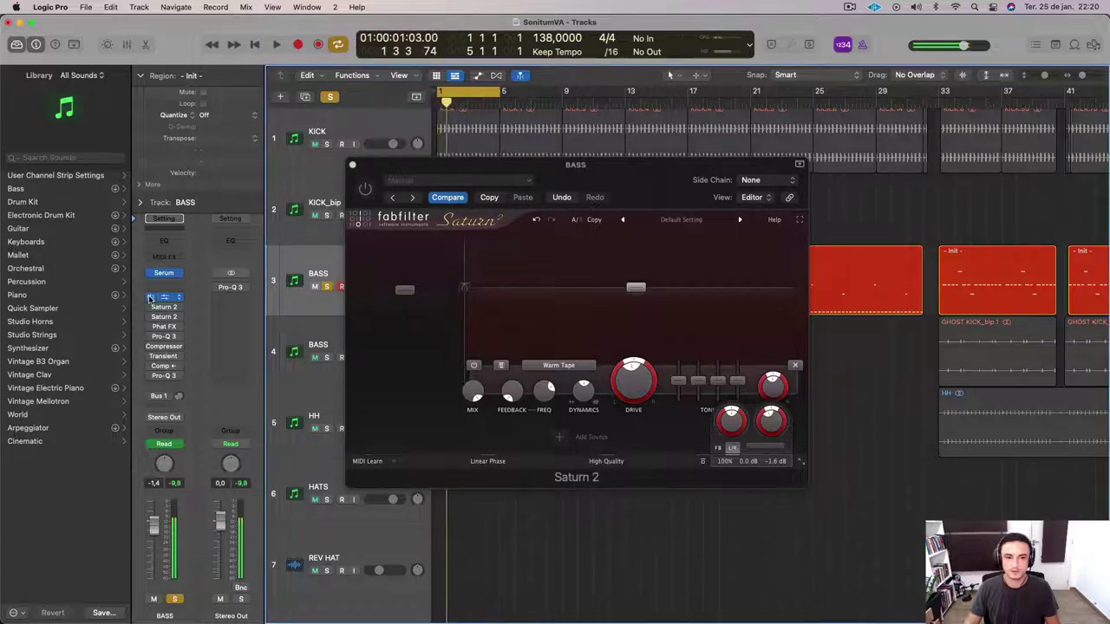
pyautogui.press('space')
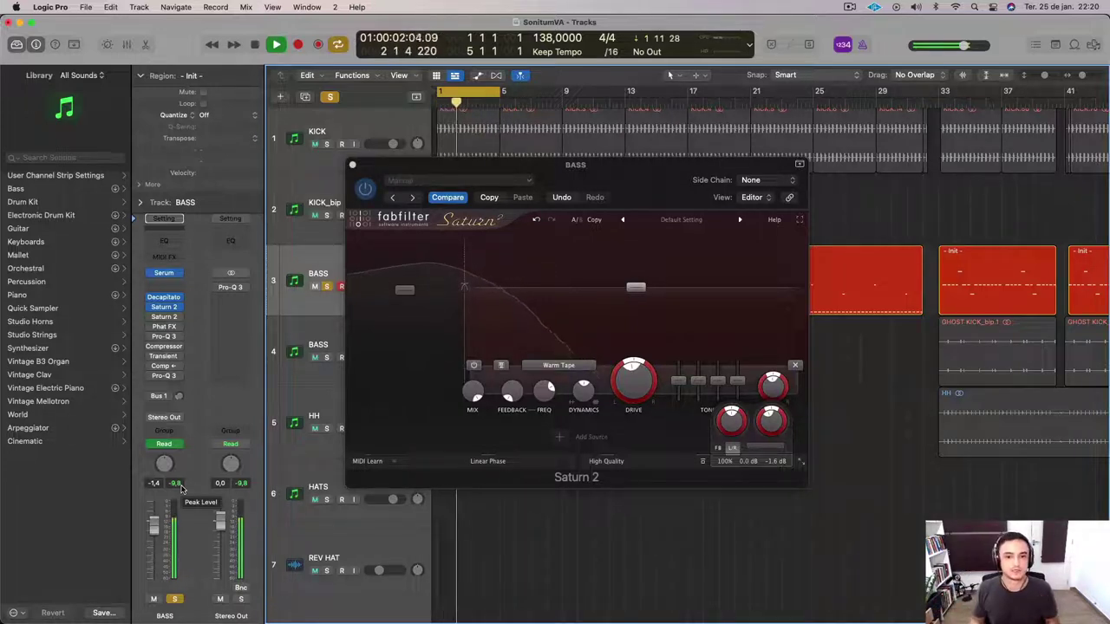
pyautogui.click(367, 191)
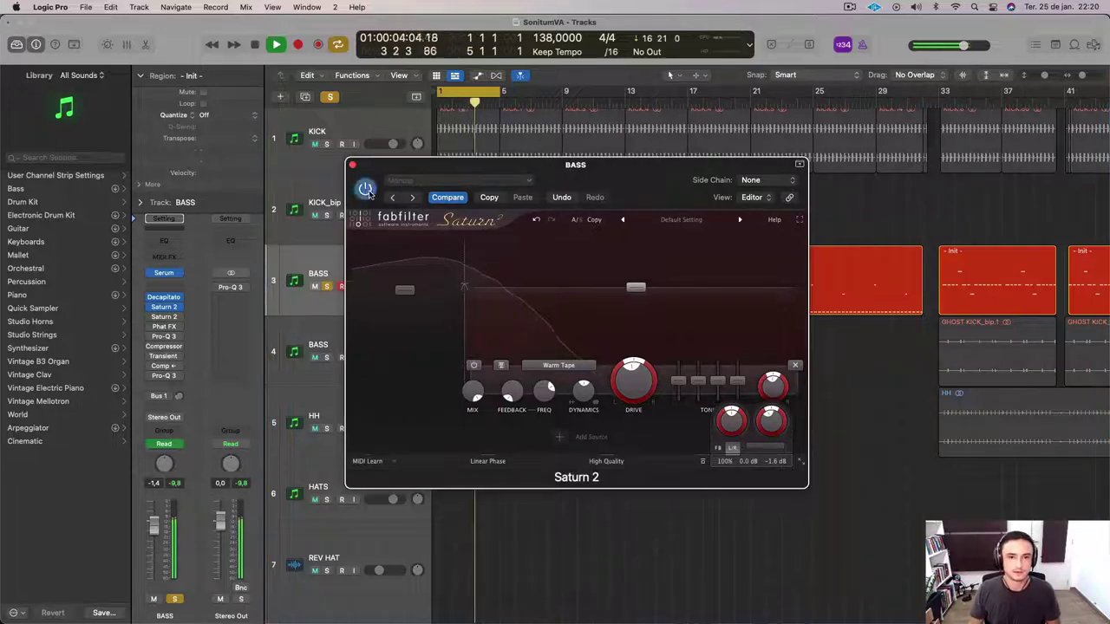
pyautogui.click(366, 190)
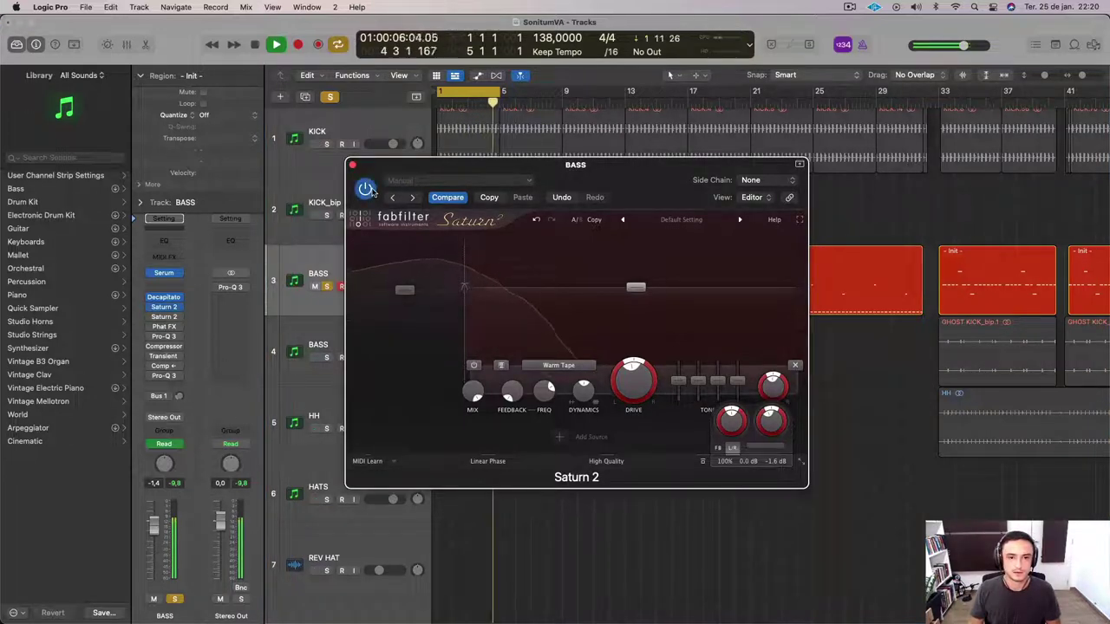
pyautogui.click(353, 164)
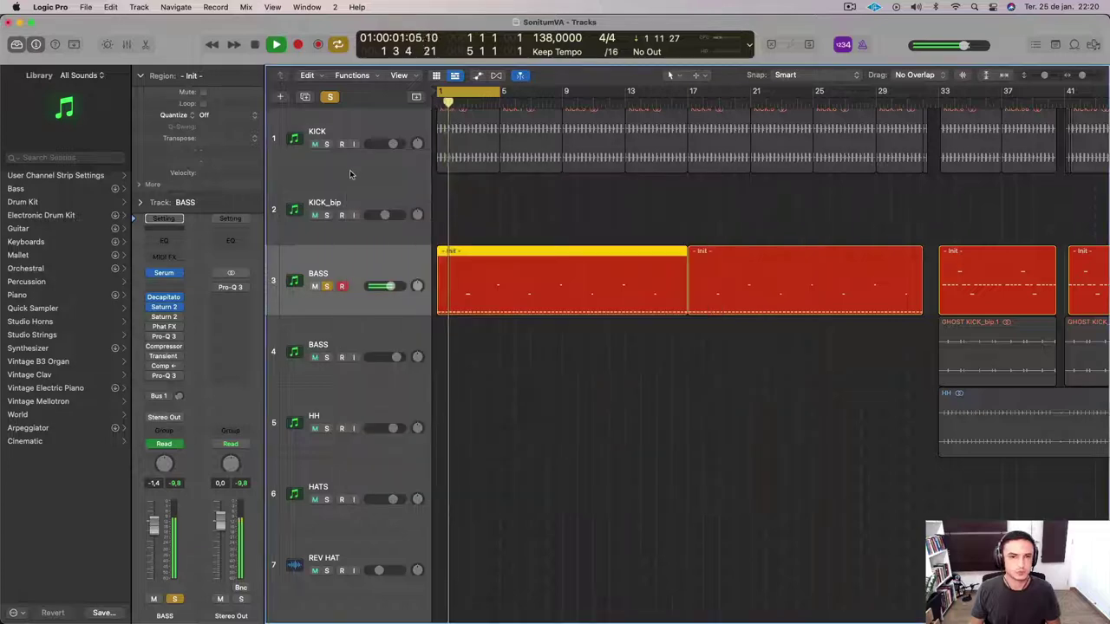
# Open and enable the second Saturn 2 on the BASS channel, and compare the peak level with it bypassed and enabled.
pyautogui.click(173, 317)
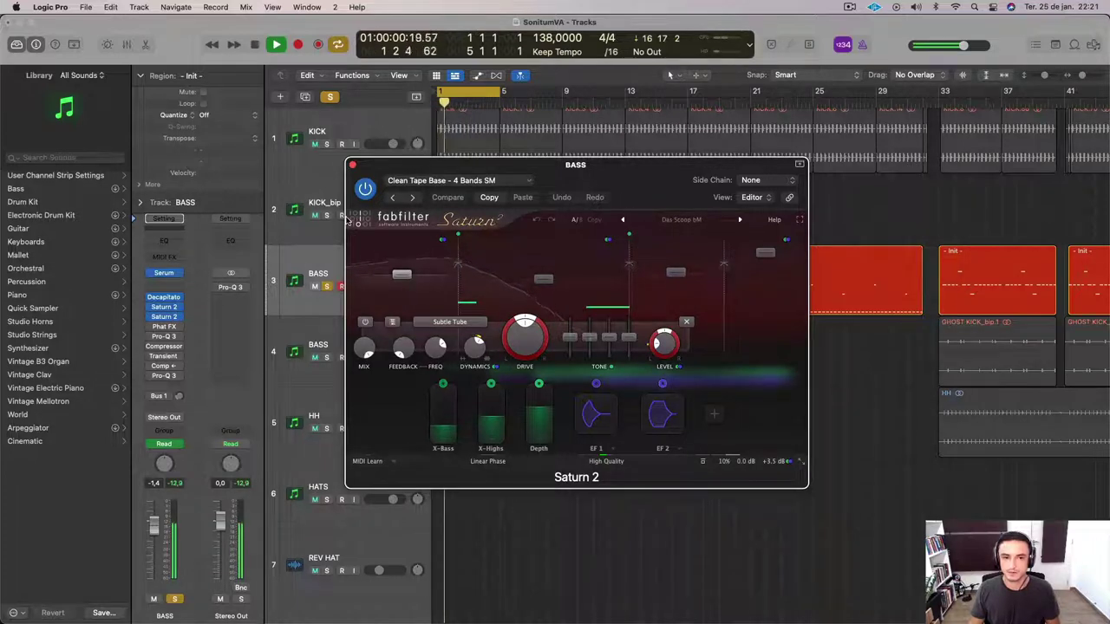
pyautogui.click(365, 190)
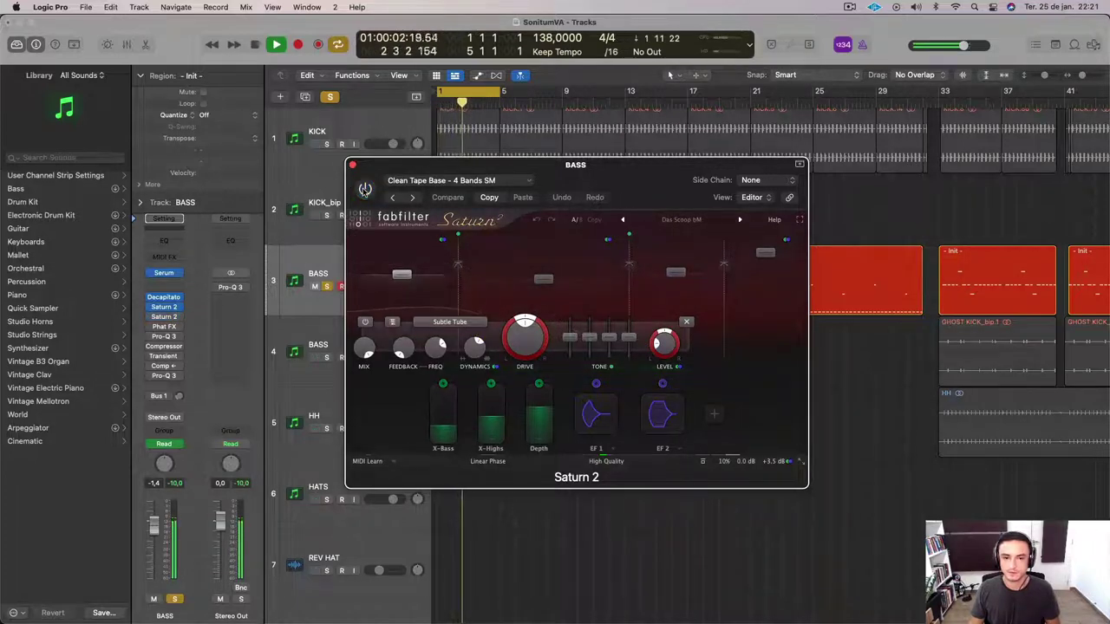
pyautogui.click(179, 485)
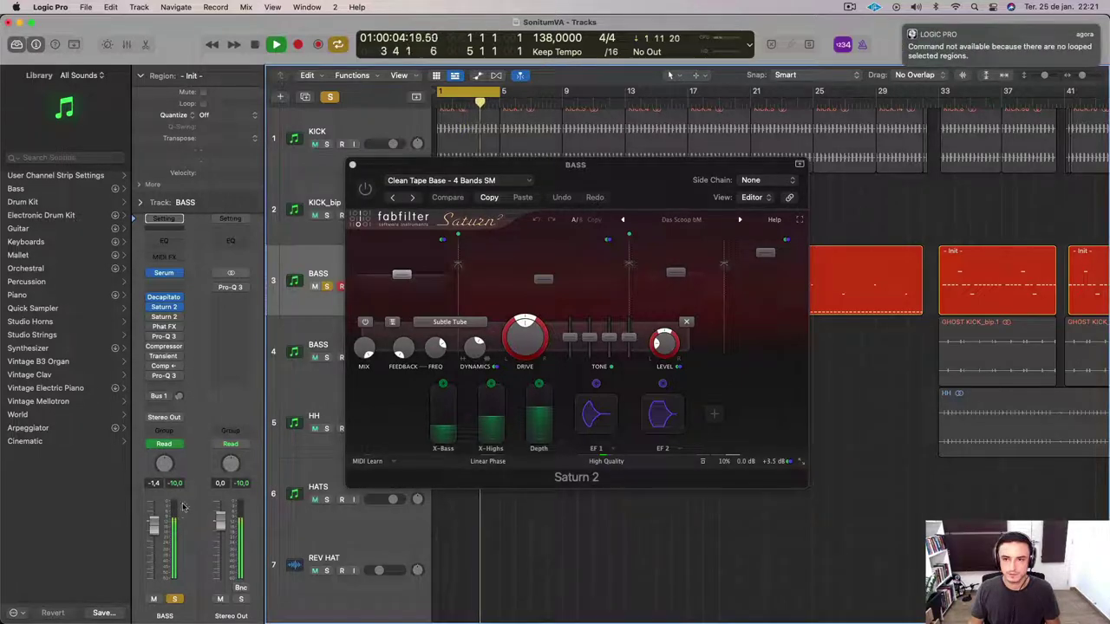
pyautogui.click(365, 190)
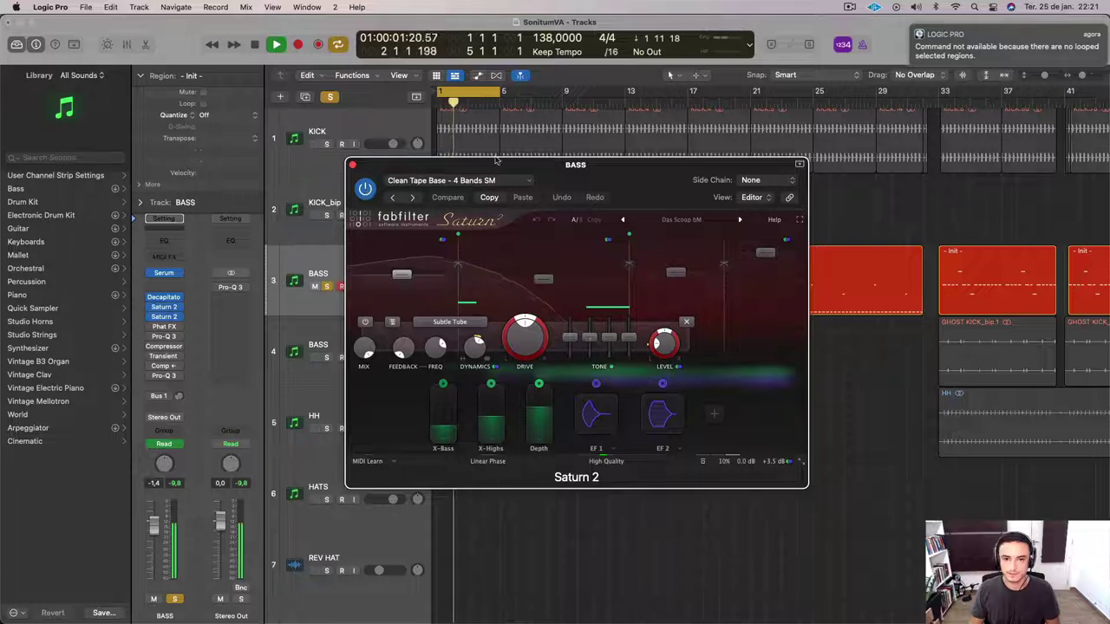
# Dismiss the pending alerts and close the second Saturn 2 window.
pyautogui.click(966, 44)
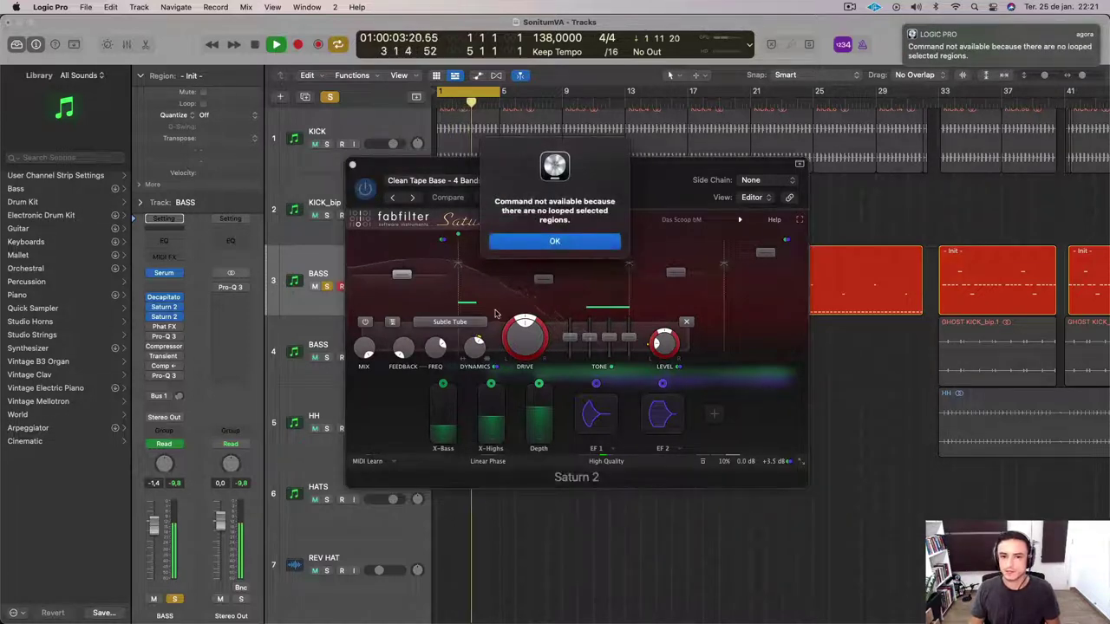
pyautogui.click(552, 244)
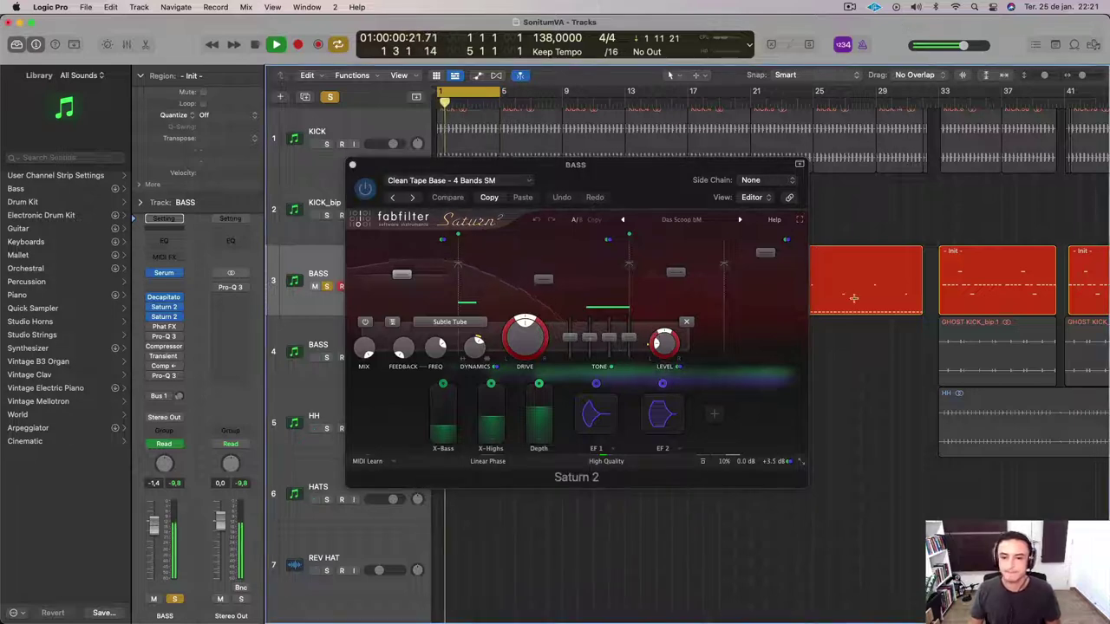
pyautogui.moveTo(750, 463)
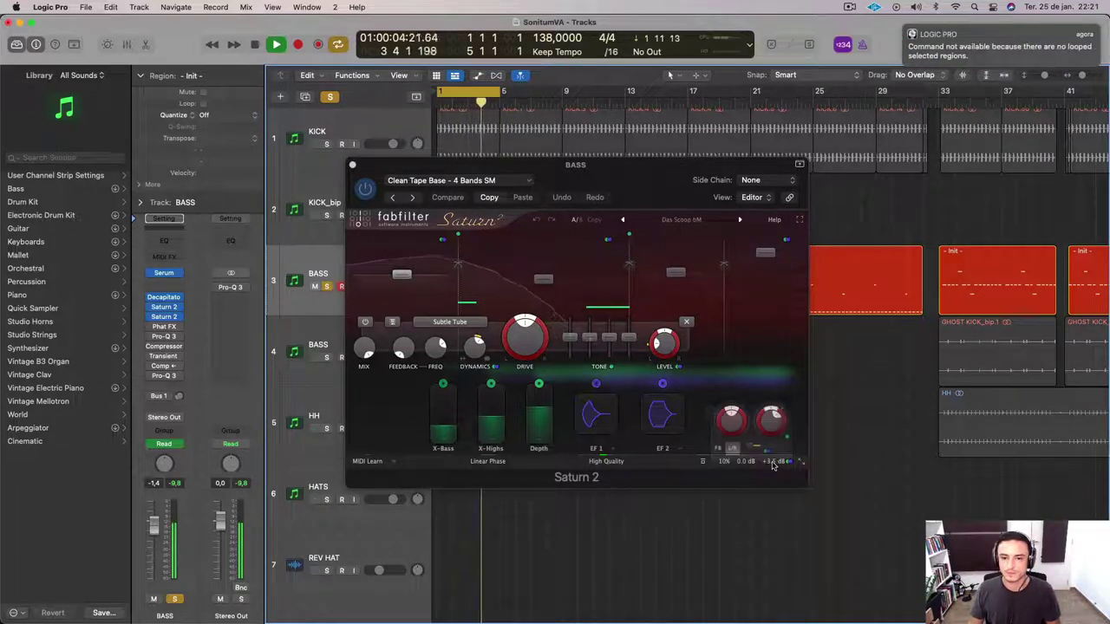
pyautogui.click(353, 165)
pyautogui.moveTo(988, 24); pyautogui.dragTo(990, 23)
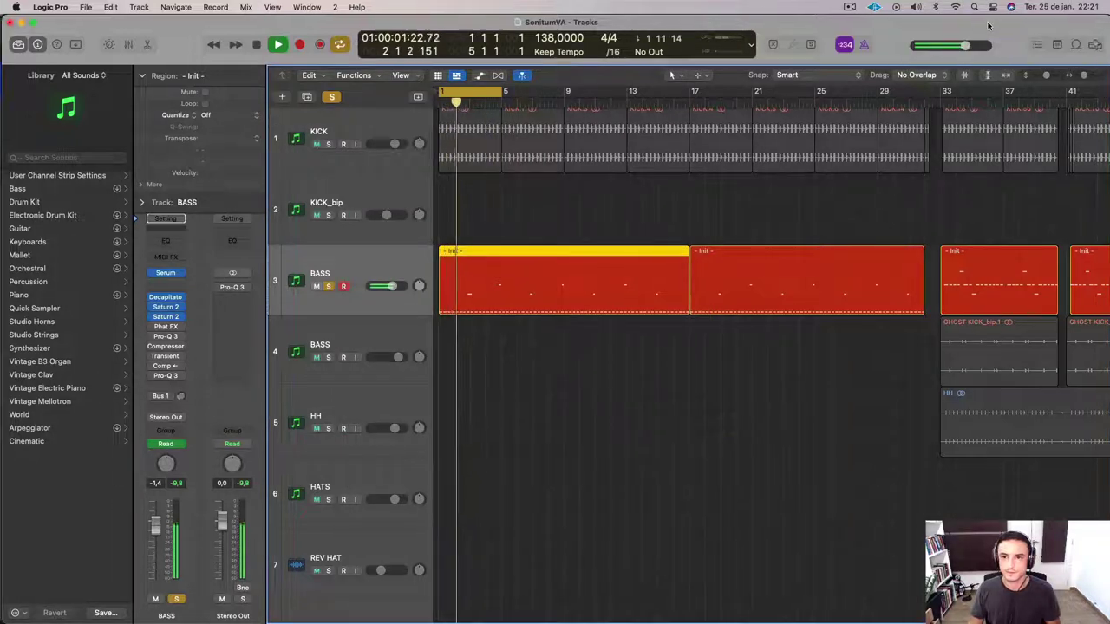
pyautogui.press('space')
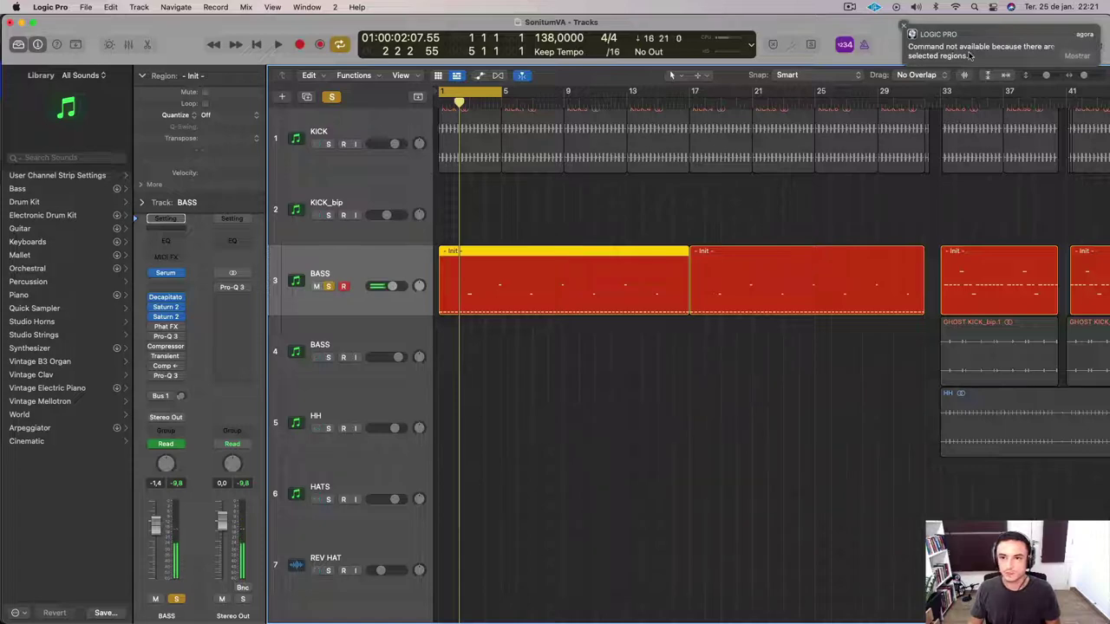
pyautogui.click(1076, 57)
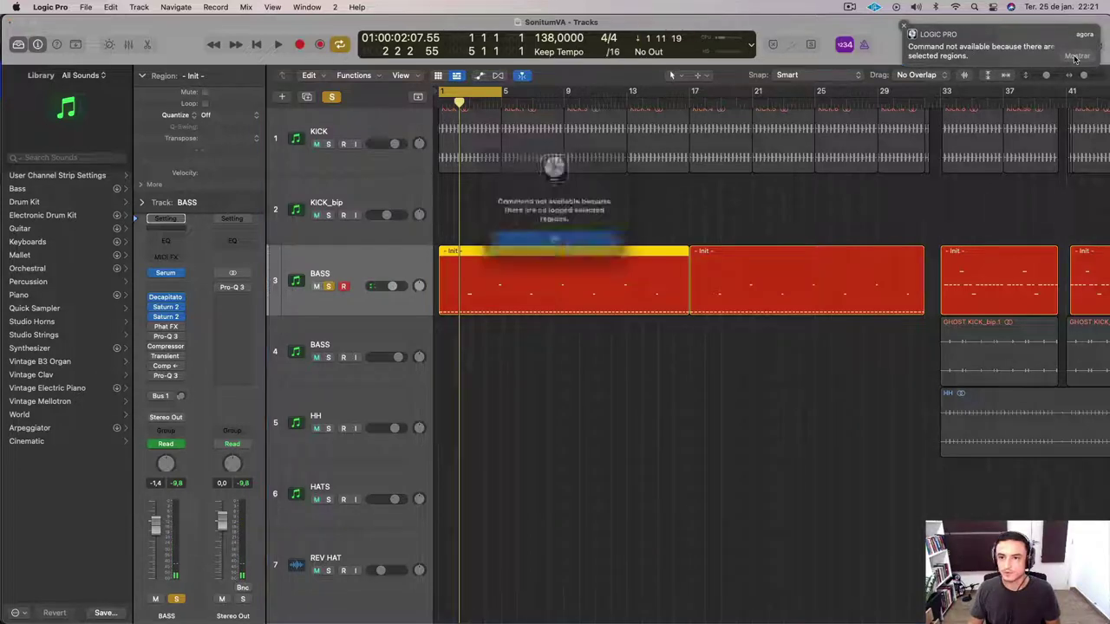
pyautogui.click(588, 240)
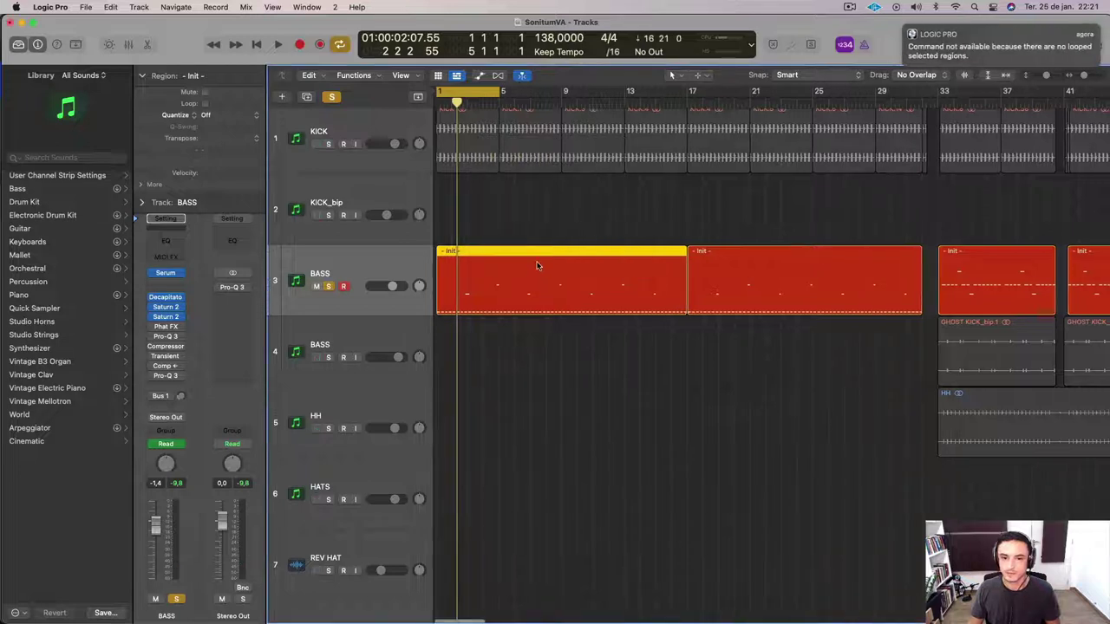
# Enable Phat FX on the BASS channel and listen to the bass through it.
pyautogui.press('space')
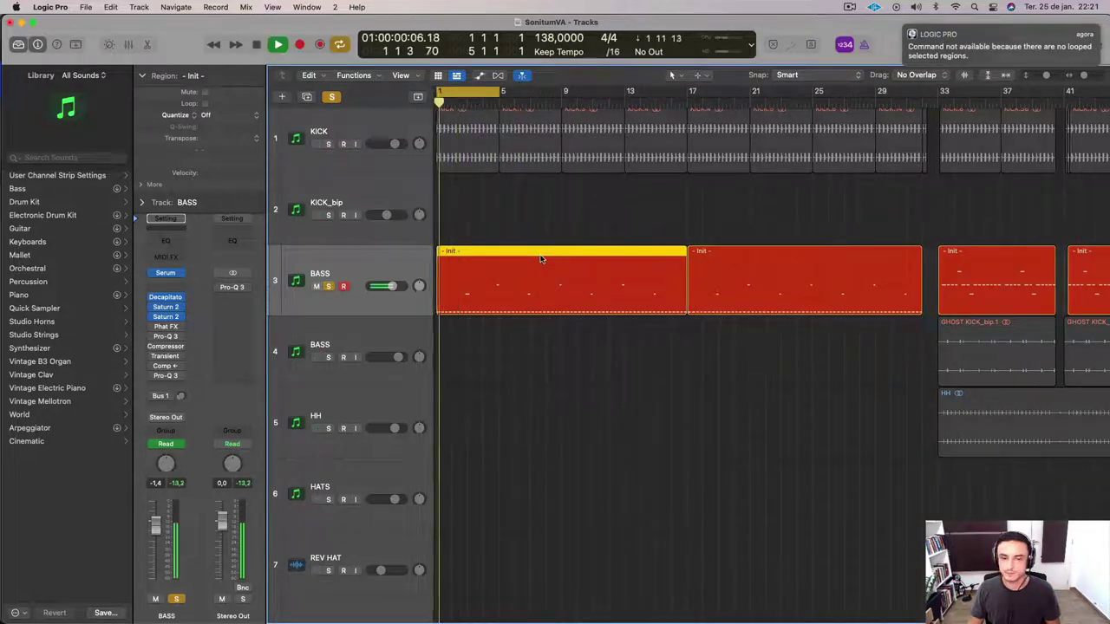
pyautogui.press('space')
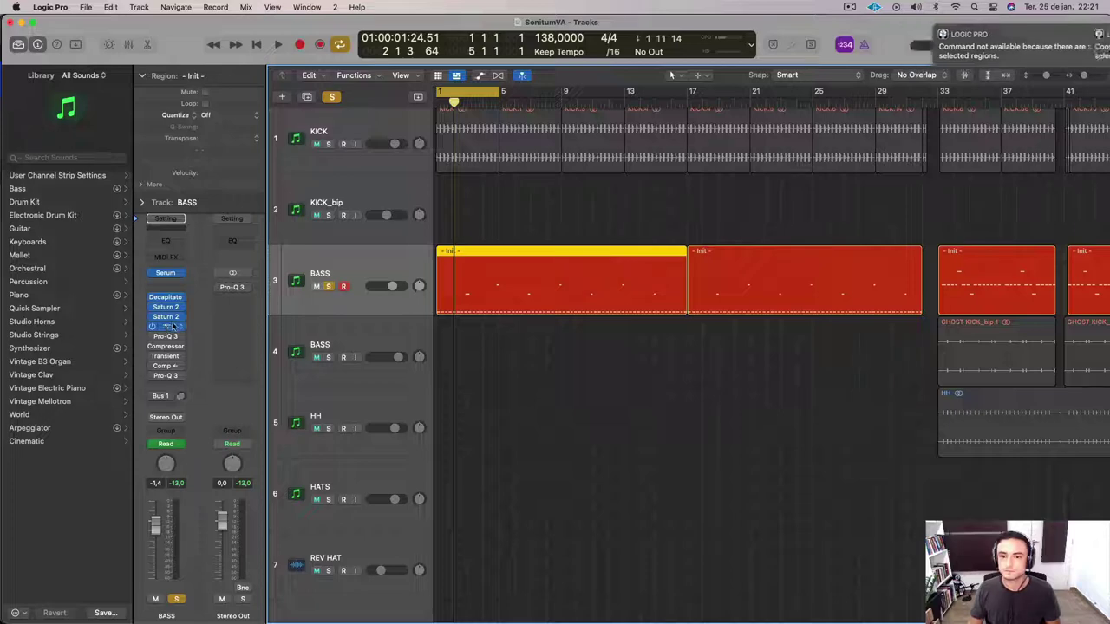
pyautogui.press('space')
pyautogui.click(625, 312)
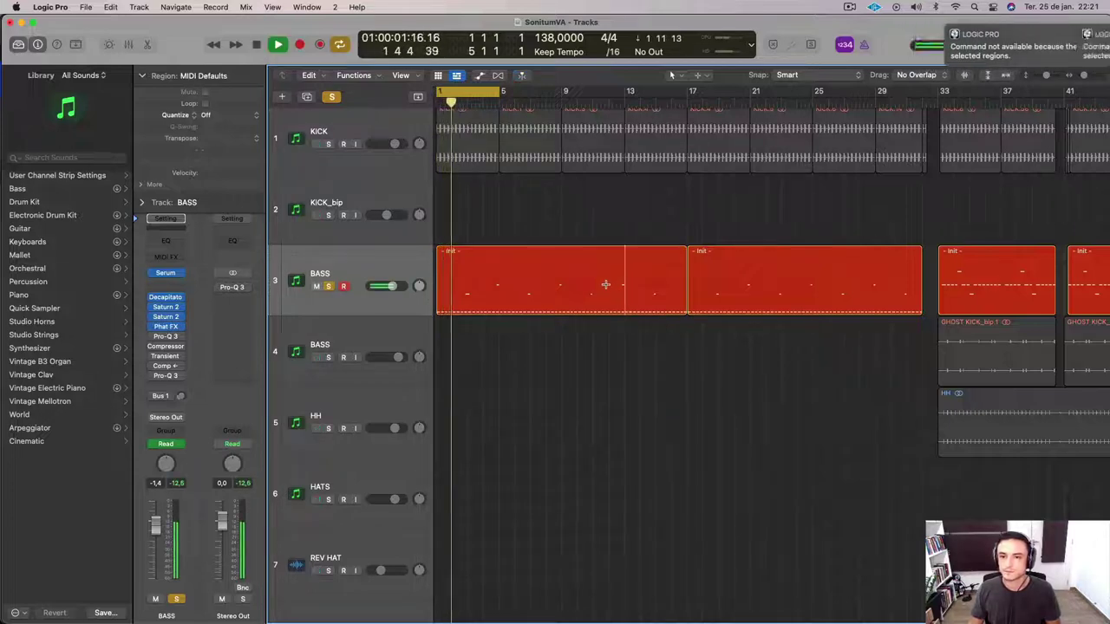
pyautogui.press('space')
pyautogui.click(850, 7)
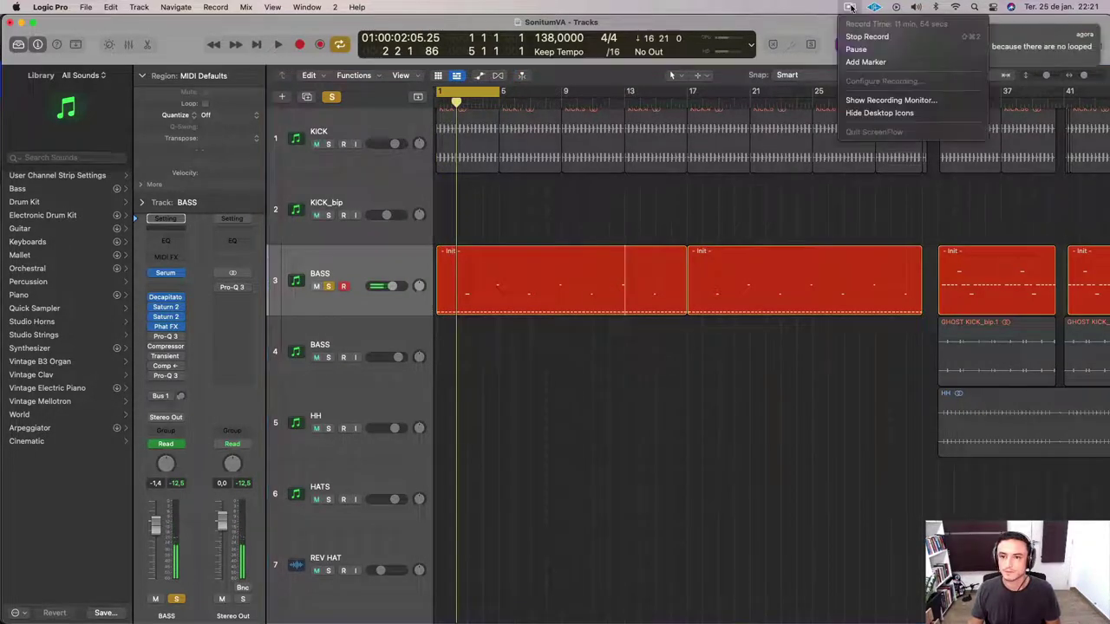
pyautogui.click(862, 56)
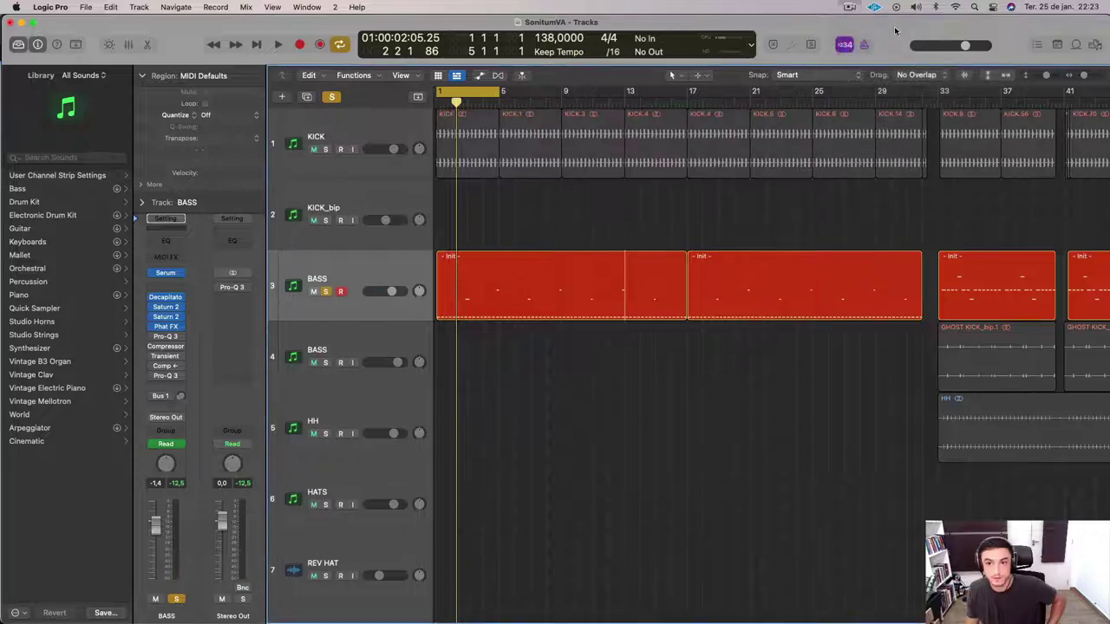
# Clear the marquee position in the first BASS region and play the bass briefly from the start of the loop.
pyautogui.click(572, 255)
pyautogui.hotkey('shift', 'space')
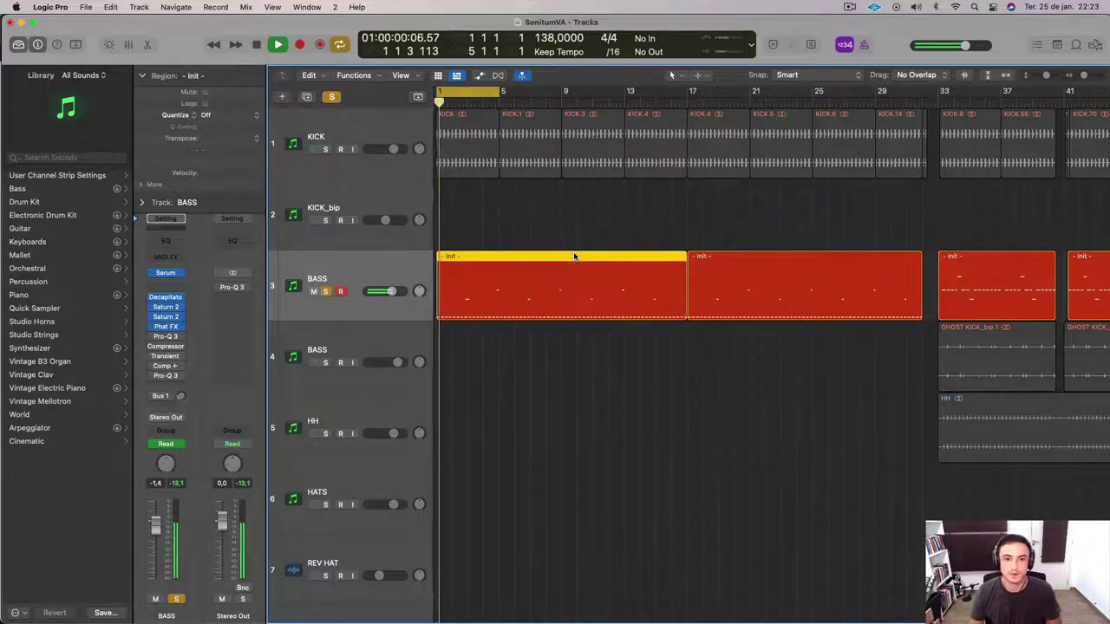
pyautogui.press('space')
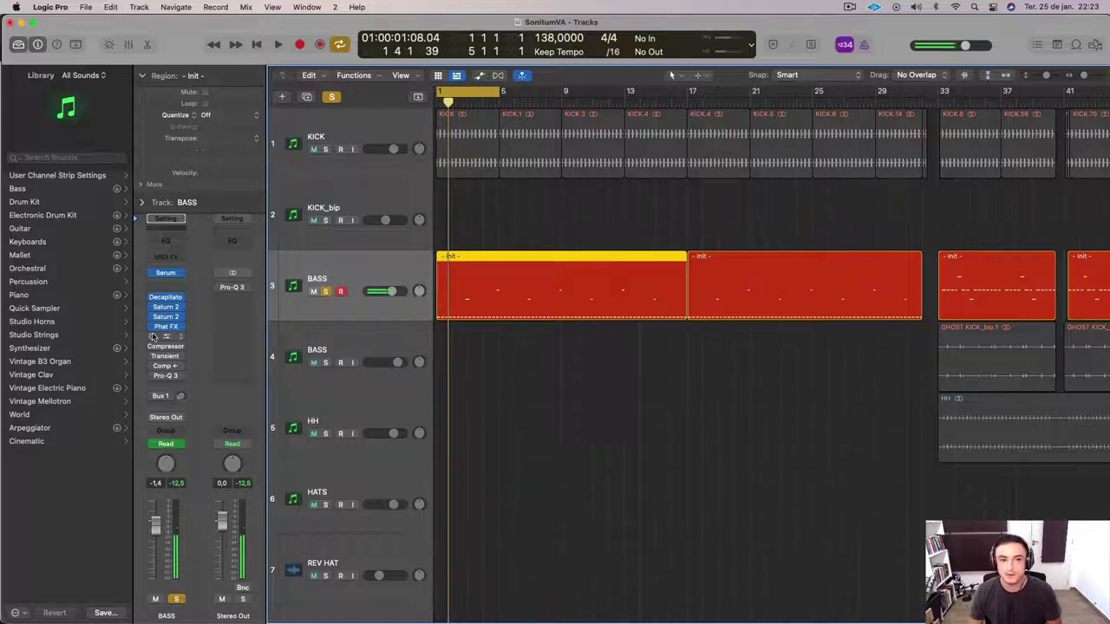
# Open Phat FX on the BASS channel and play the loop, comparing the sound with the plug-in enabled and bypassed.
pyautogui.click(164, 328)
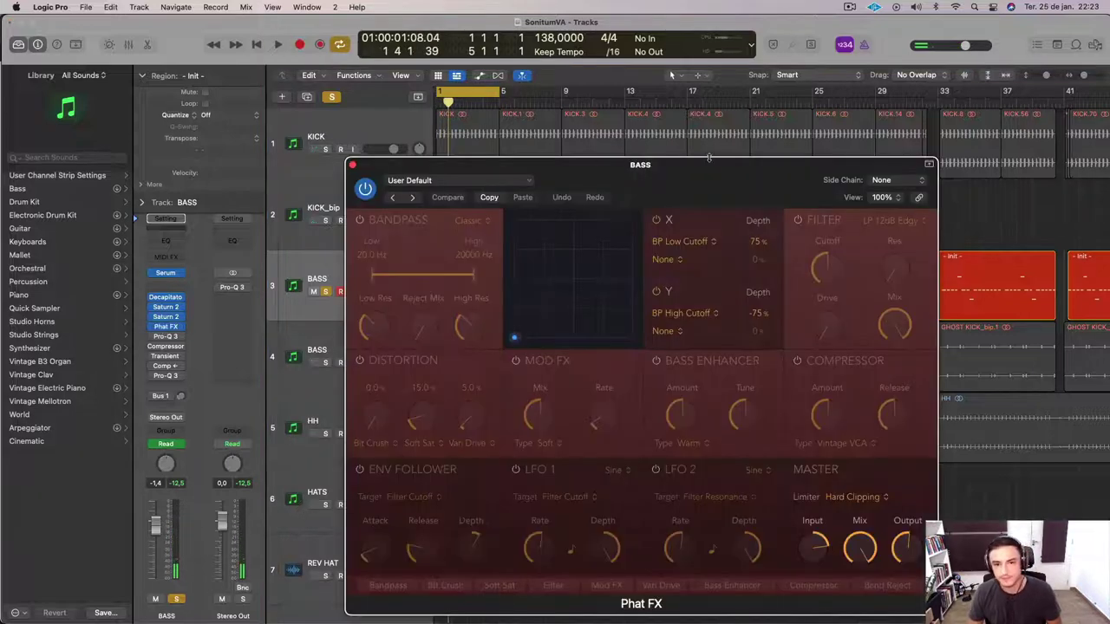
pyautogui.moveTo(740, 179); pyautogui.dragTo(633, 119)
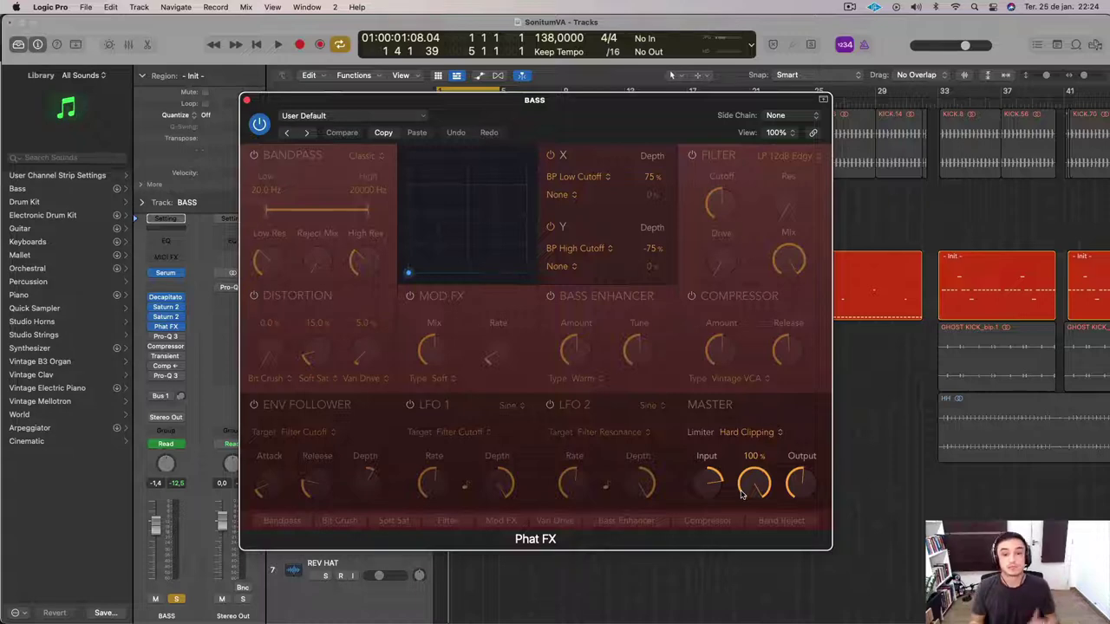
pyautogui.press('space')
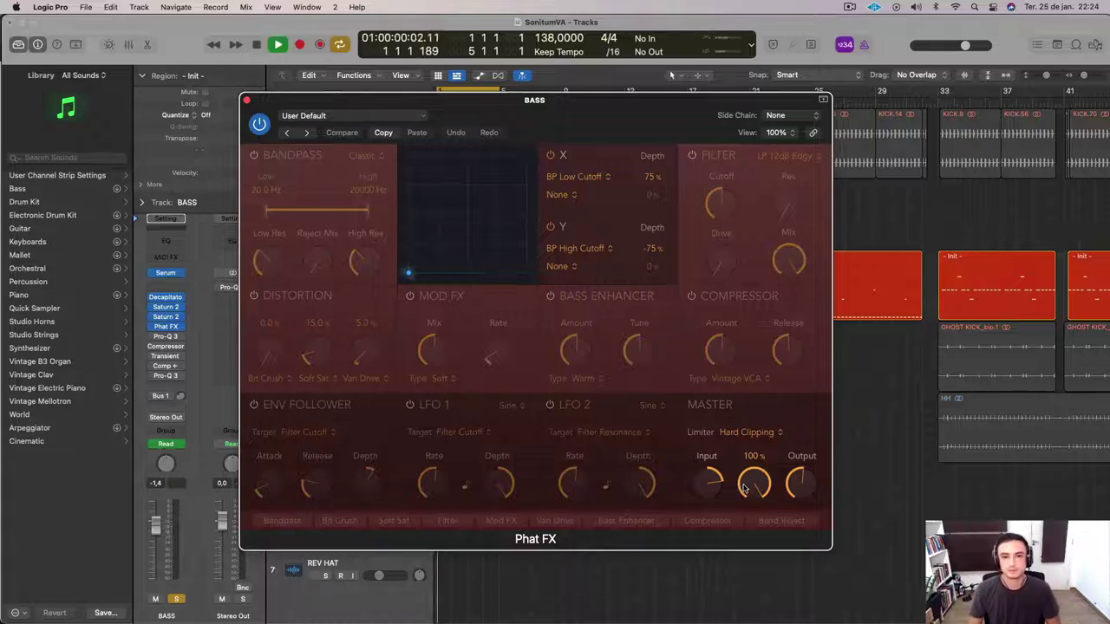
pyautogui.moveTo(389, 264)
pyautogui.mouseDown()
pyautogui.moveTo(498, 188)
pyautogui.moveTo(570, 114)
pyautogui.moveTo(392, 276)
pyautogui.mouseUp()
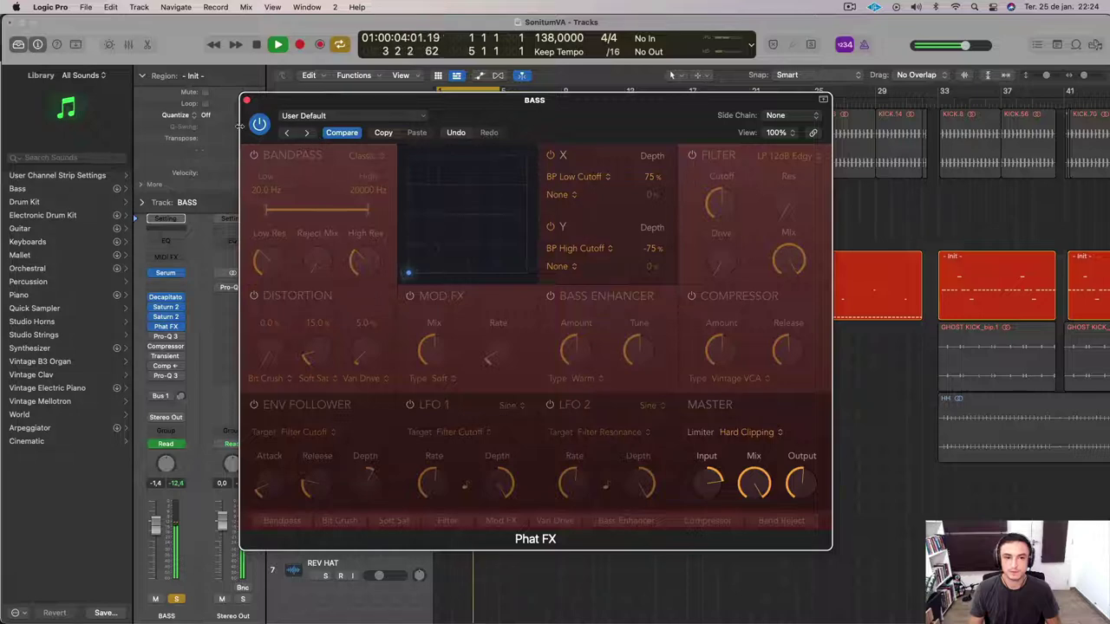
pyautogui.click(259, 125)
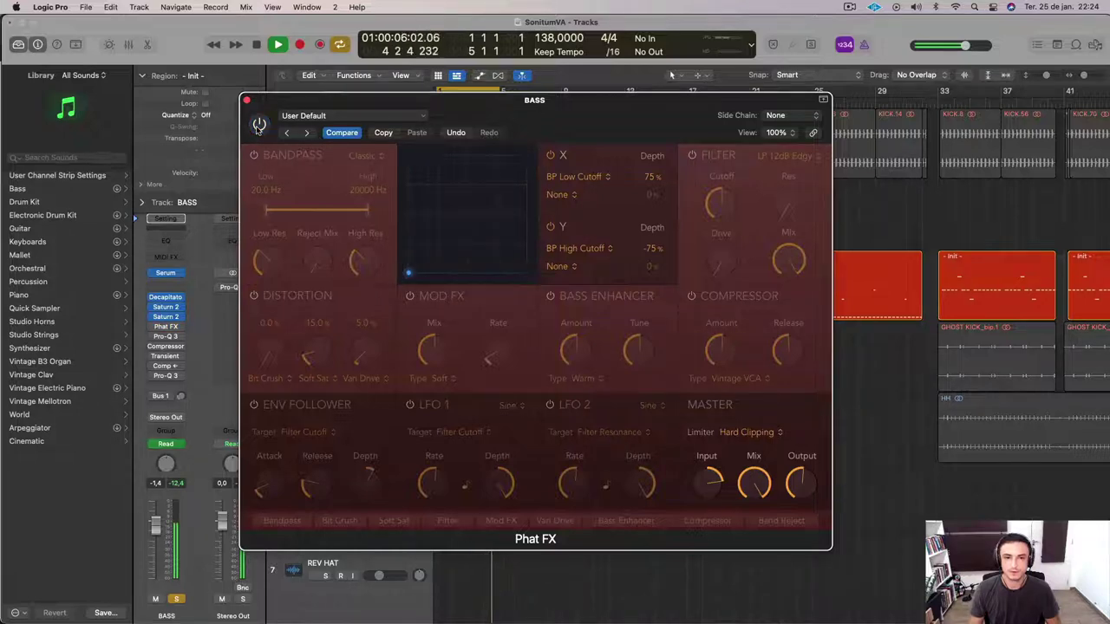
pyautogui.click(258, 125)
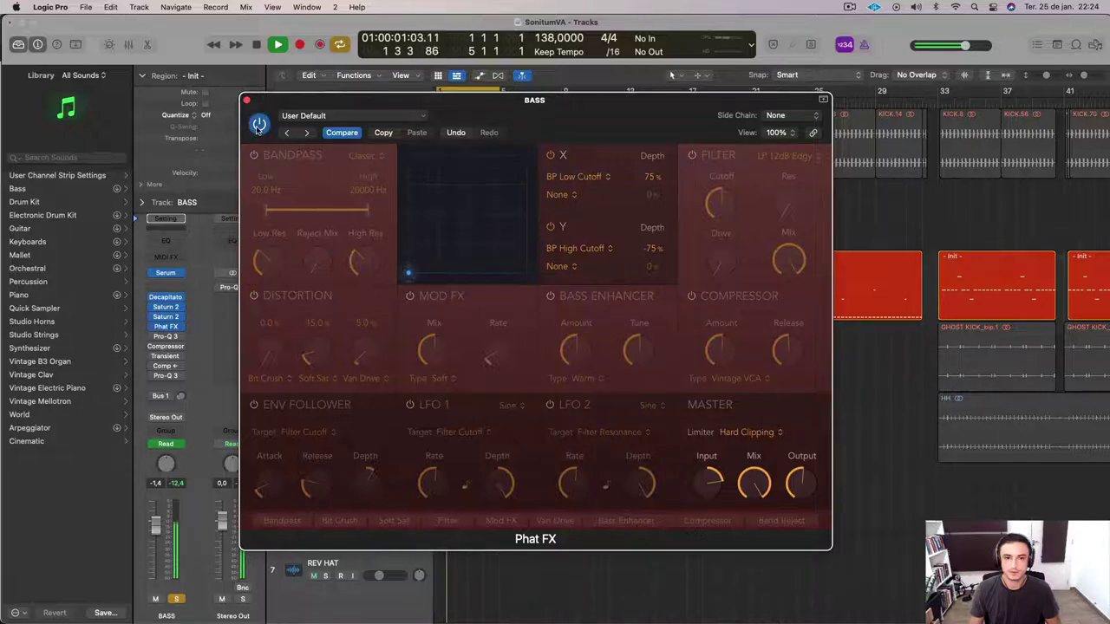
pyautogui.click(258, 125)
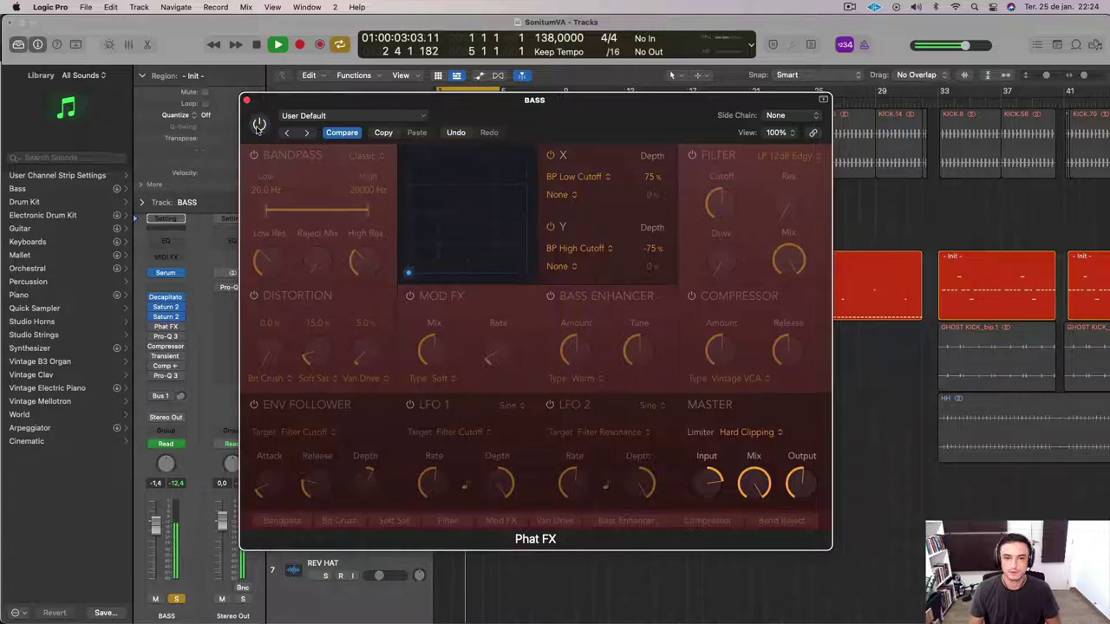
pyautogui.click(258, 125)
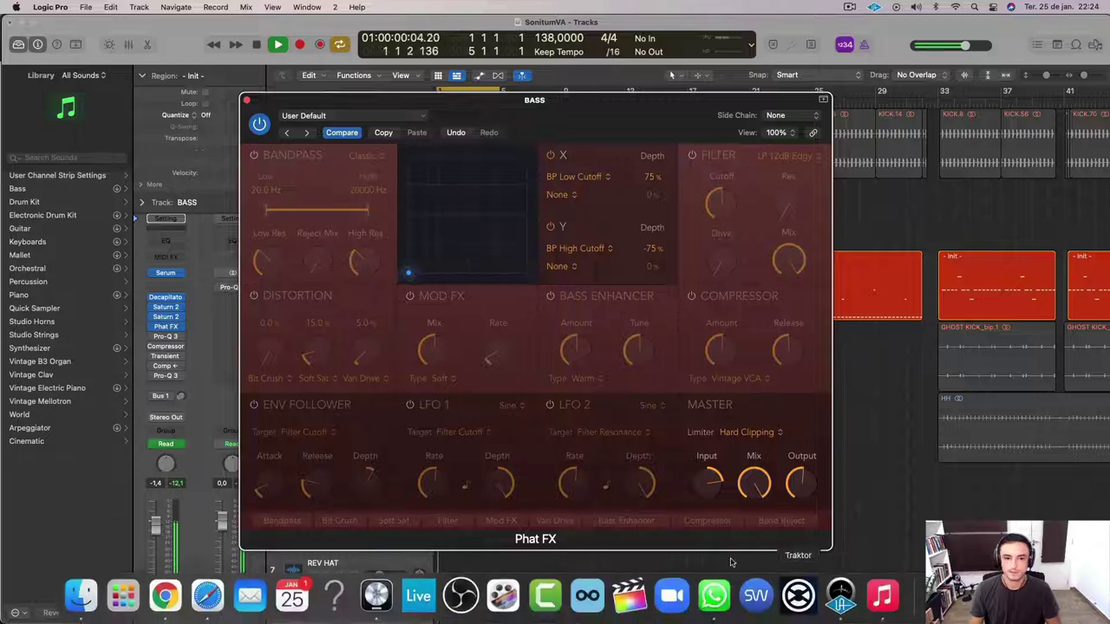
pyautogui.press('space')
# Raise the Phat FX master input to about 21.8 dB during playback and lower its master output, checking the BASS channel's peak level.
pyautogui.moveTo(702, 494)
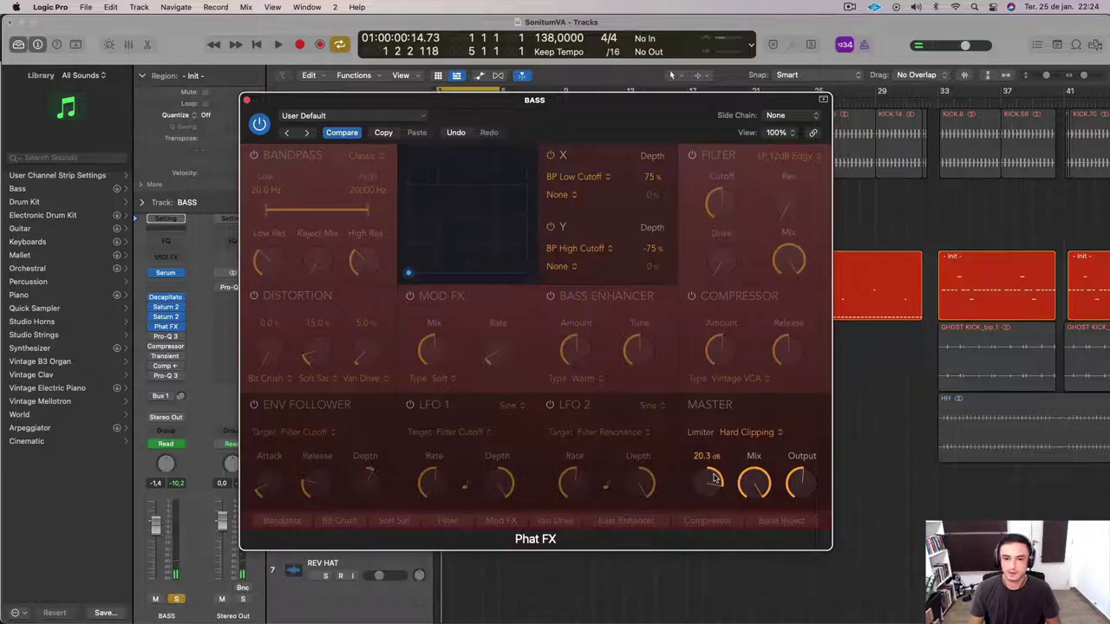
pyautogui.press('space')
pyautogui.moveTo(704, 493)
pyautogui.mouseDown()
pyautogui.moveTo(704, 473)
pyautogui.moveTo(703, 485)
pyautogui.mouseUp()
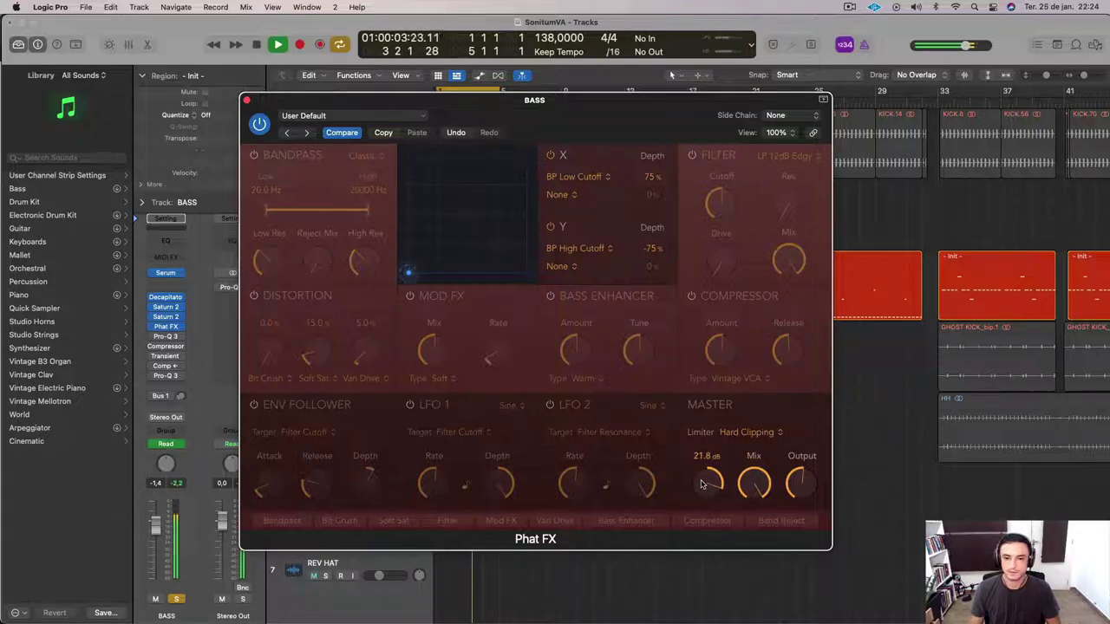
pyautogui.click(177, 484)
pyautogui.moveTo(804, 483); pyautogui.dragTo(802, 491)
pyautogui.click(178, 484)
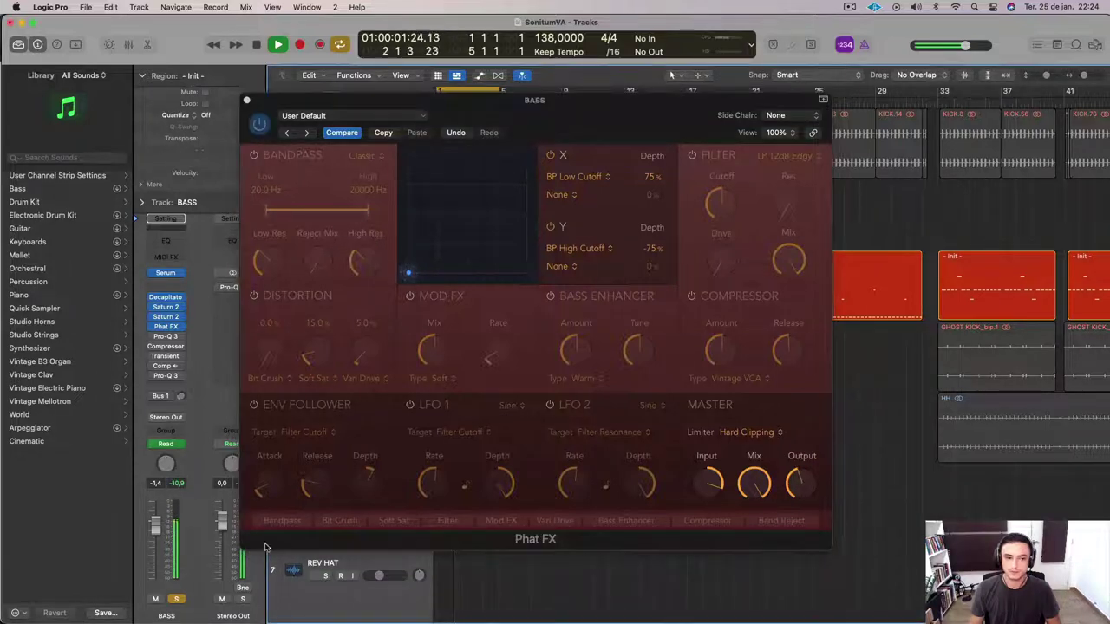
pyautogui.click(798, 484)
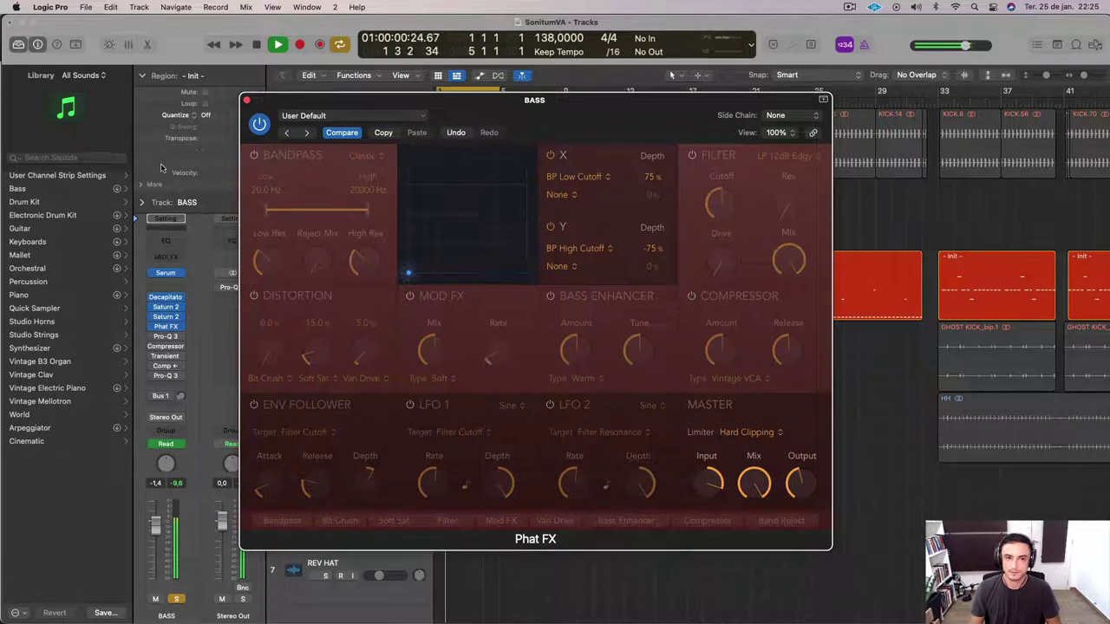
# Bypass Phat FX and compare the BASS channel's peak level with the second Saturn 2 enabled and bypassed.
pyautogui.click(259, 125)
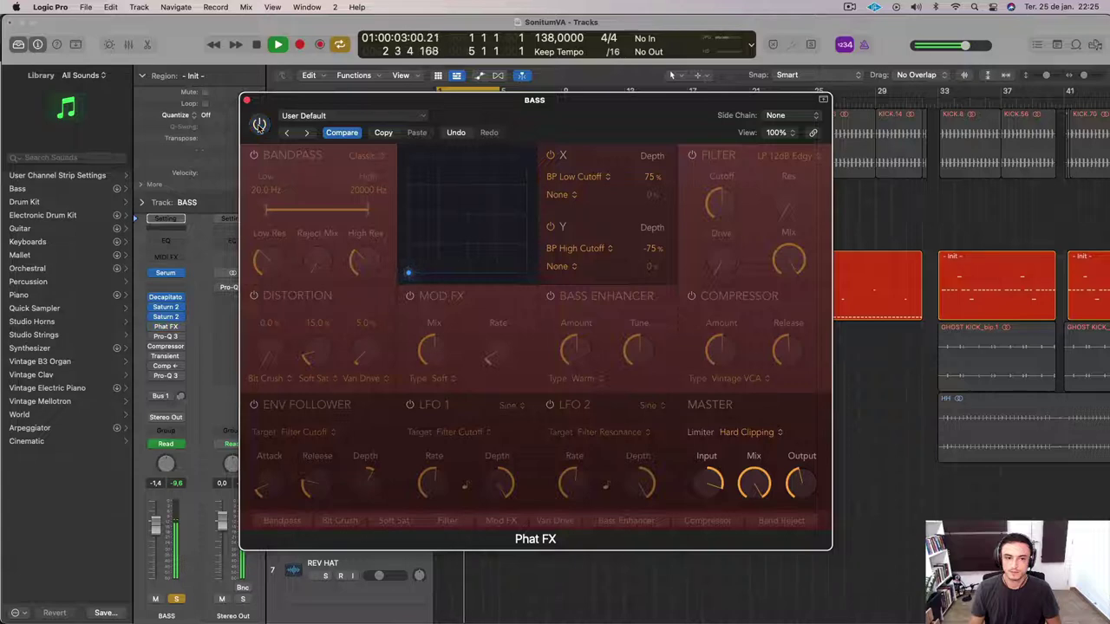
pyautogui.click(181, 484)
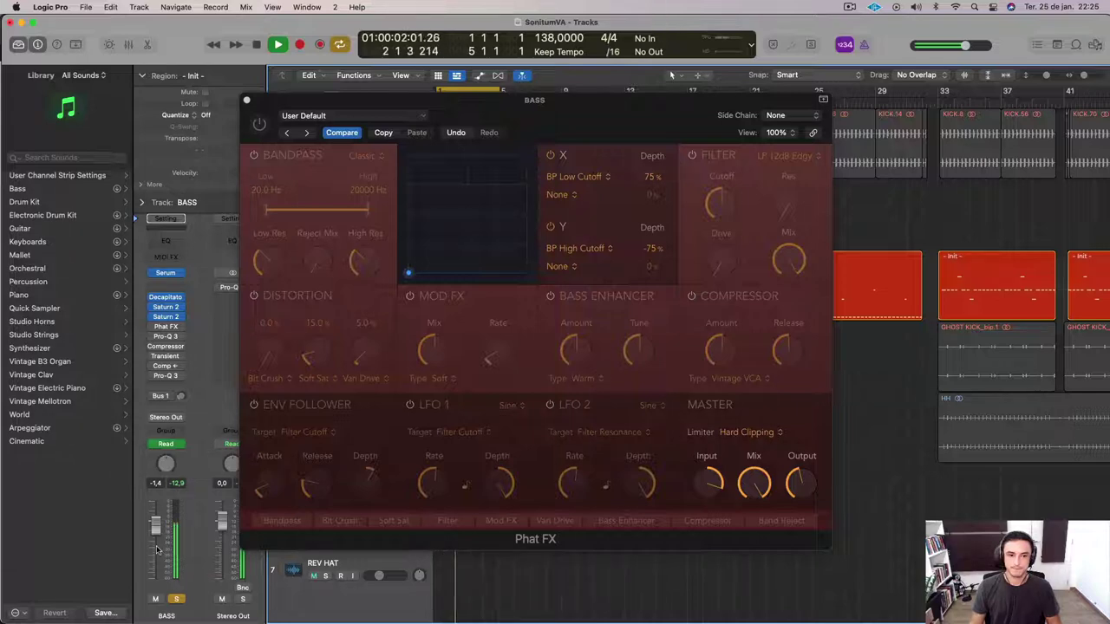
pyautogui.click(151, 319)
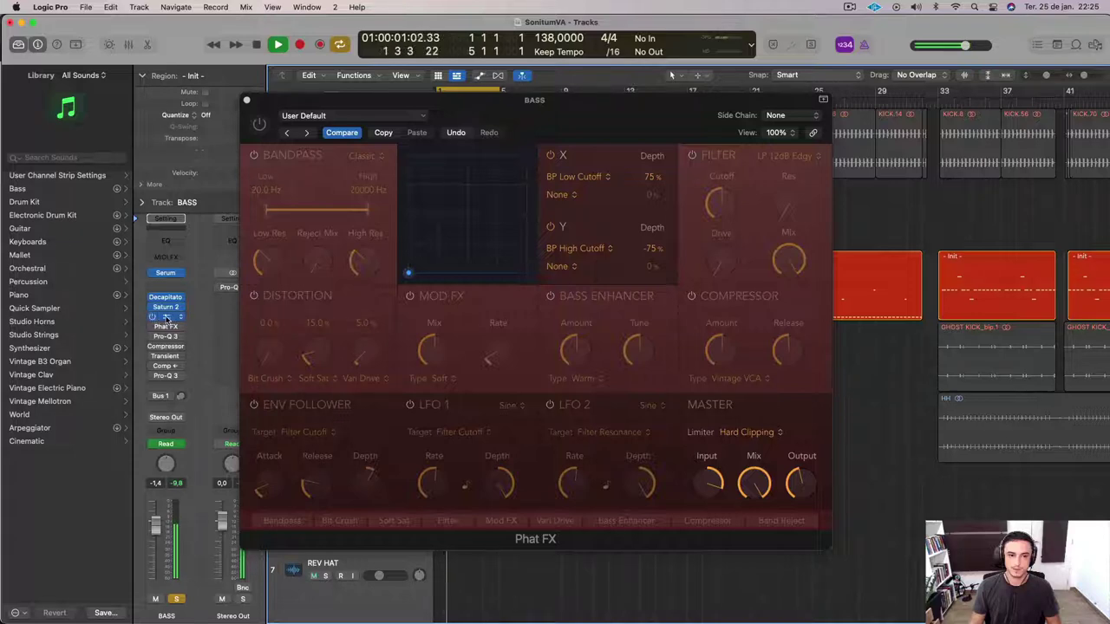
# Raise the second Saturn 2's output gain to about +18 dB while checking the BASS peak level, and close its window.
pyautogui.click(167, 318)
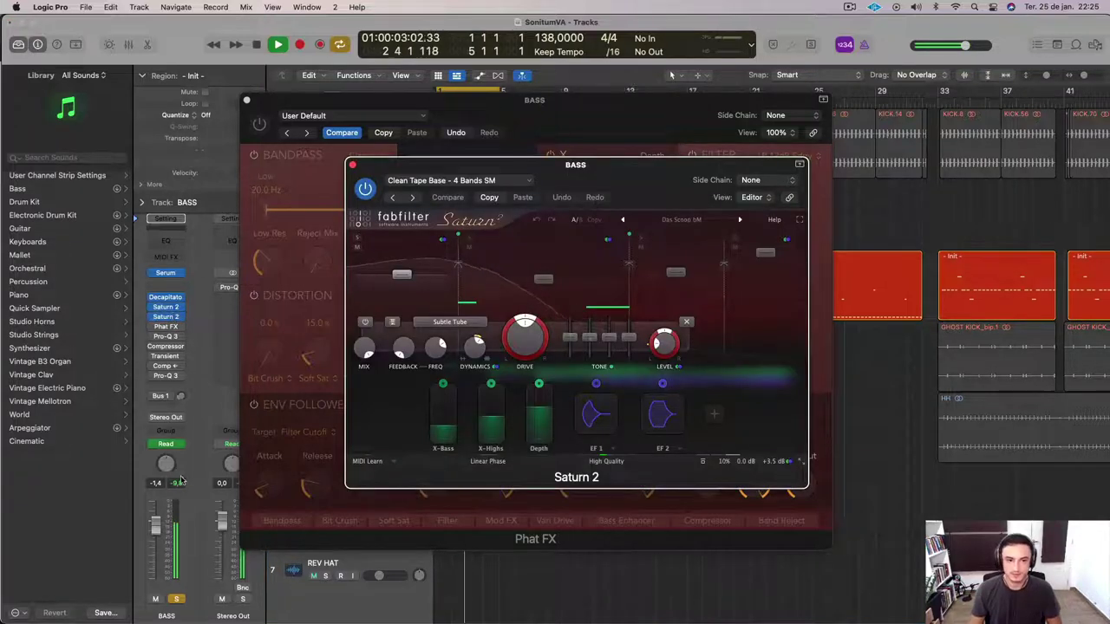
pyautogui.moveTo(746, 460)
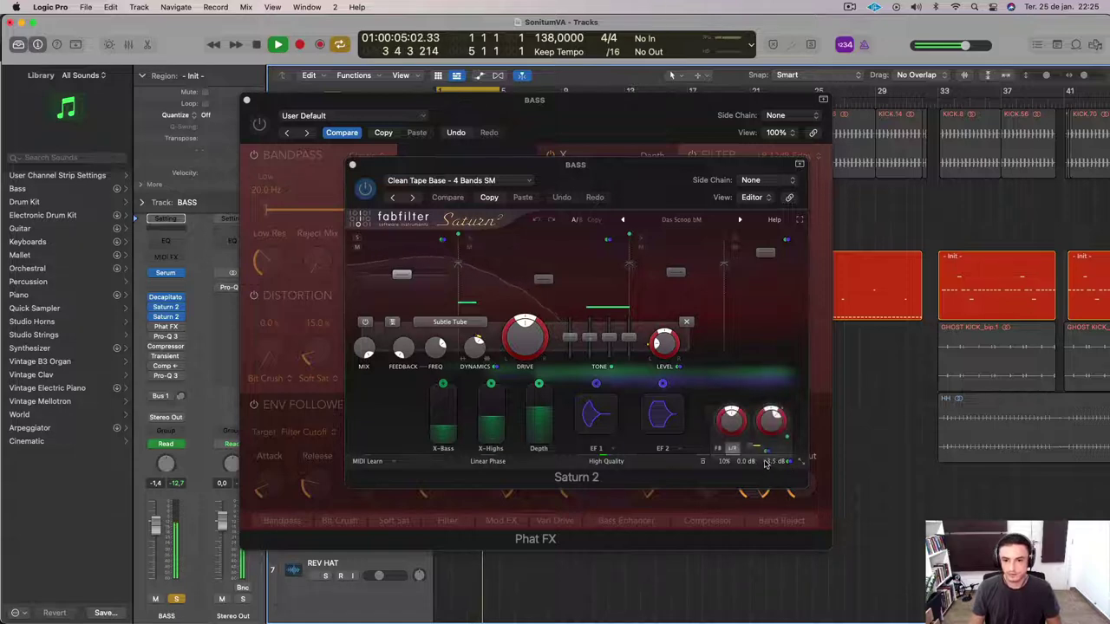
pyautogui.click(768, 420)
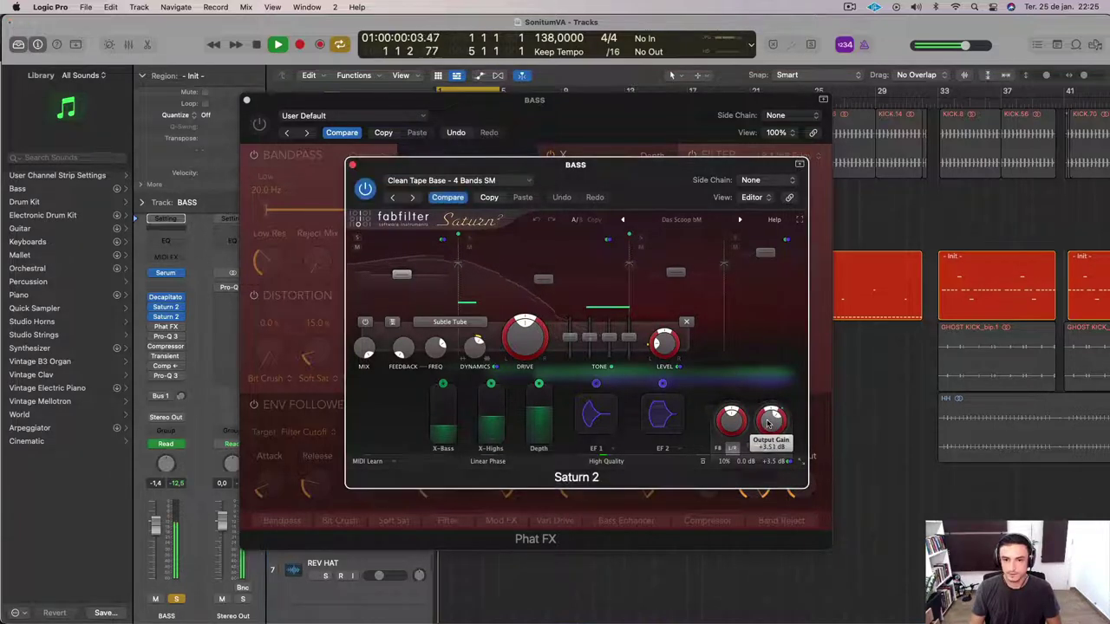
pyautogui.moveTo(768, 419)
pyautogui.mouseDown()
pyautogui.moveTo(767, 379)
pyautogui.moveTo(766, 408)
pyautogui.mouseUp()
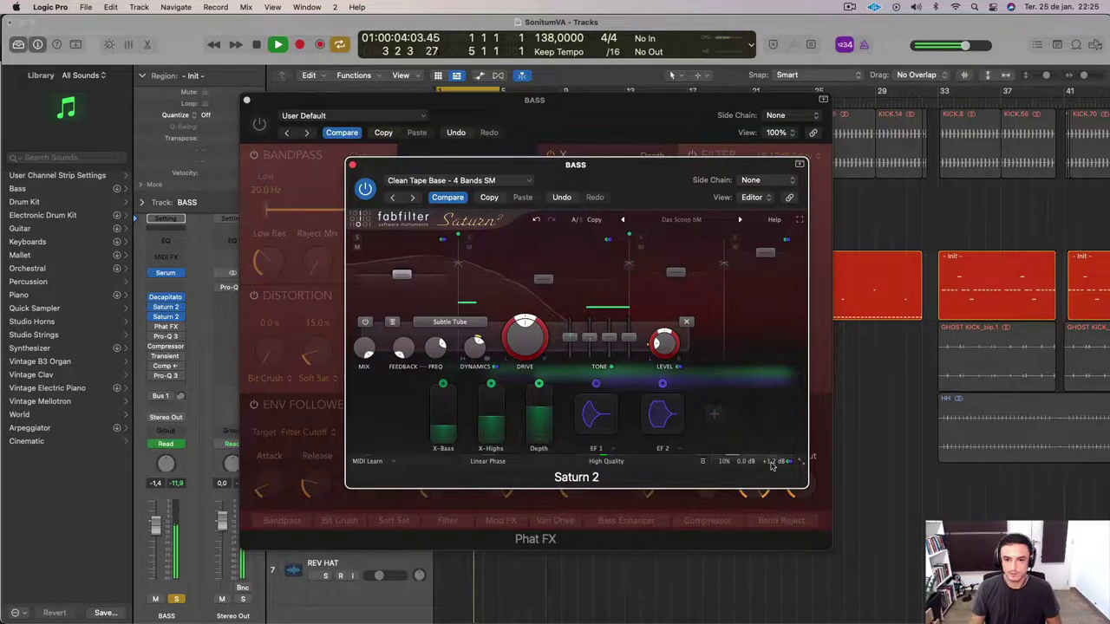
pyautogui.moveTo(771, 465)
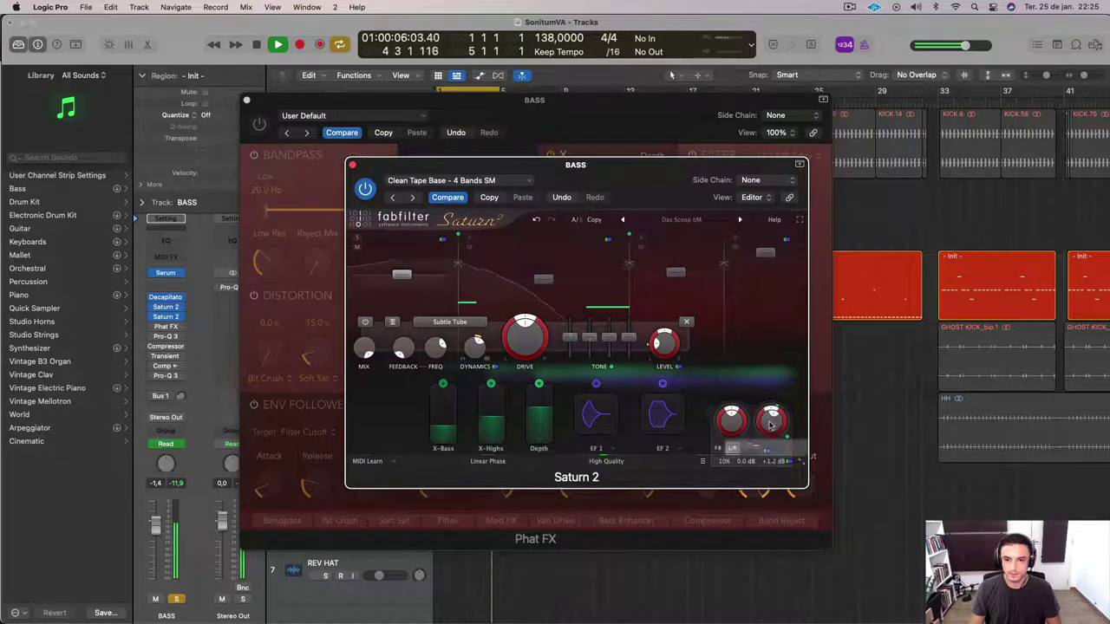
pyautogui.moveTo(771, 419); pyautogui.dragTo(769, 387)
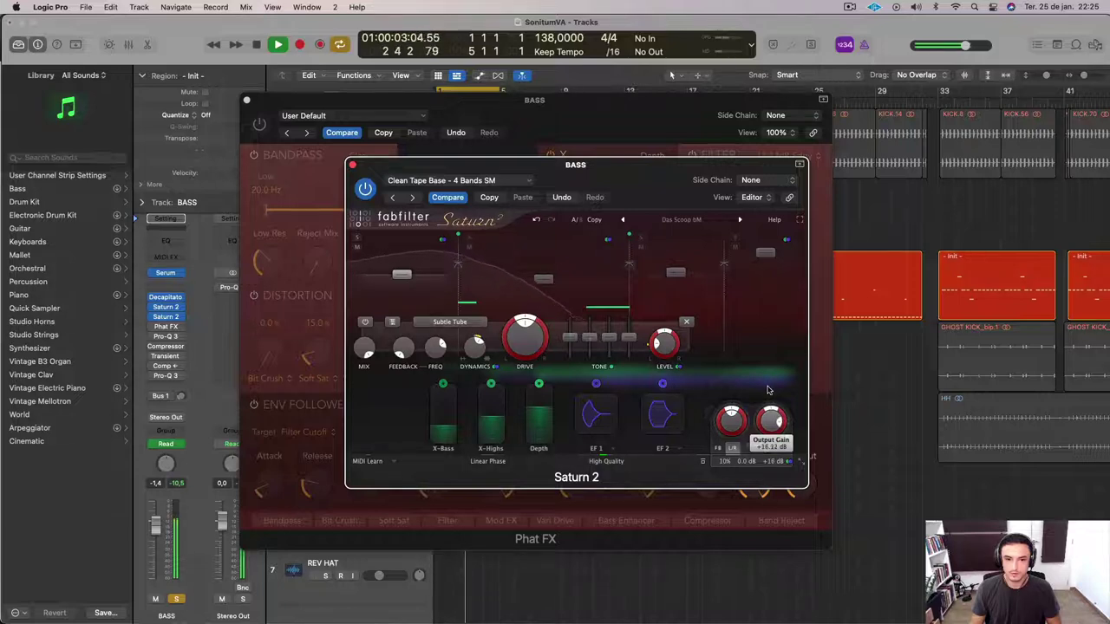
pyautogui.moveTo(767, 391); pyautogui.dragTo(769, 385)
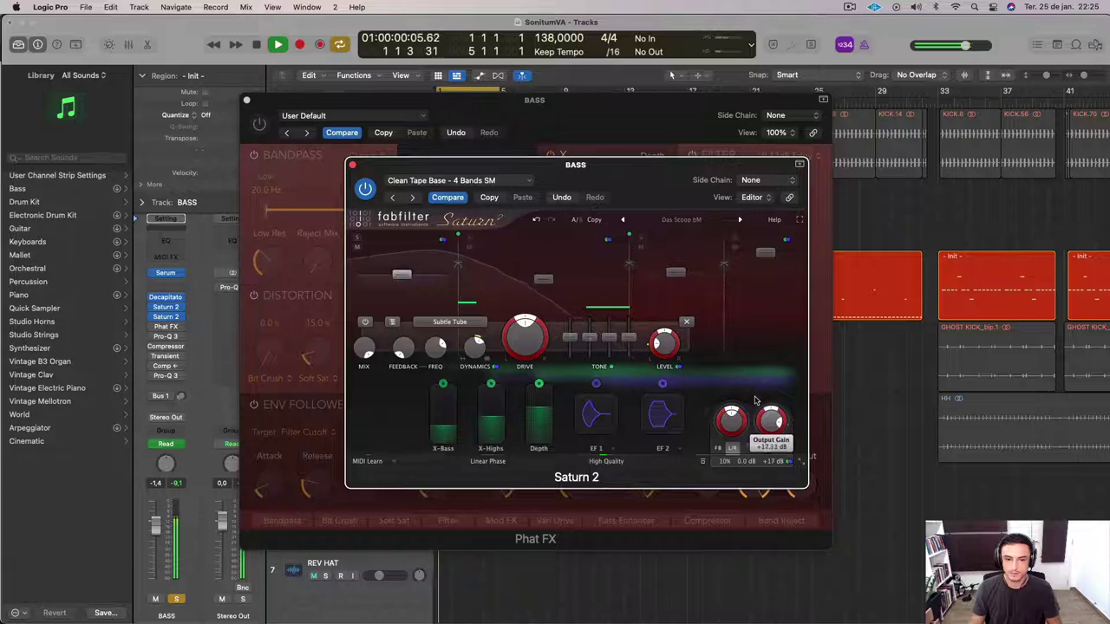
pyautogui.click(177, 489)
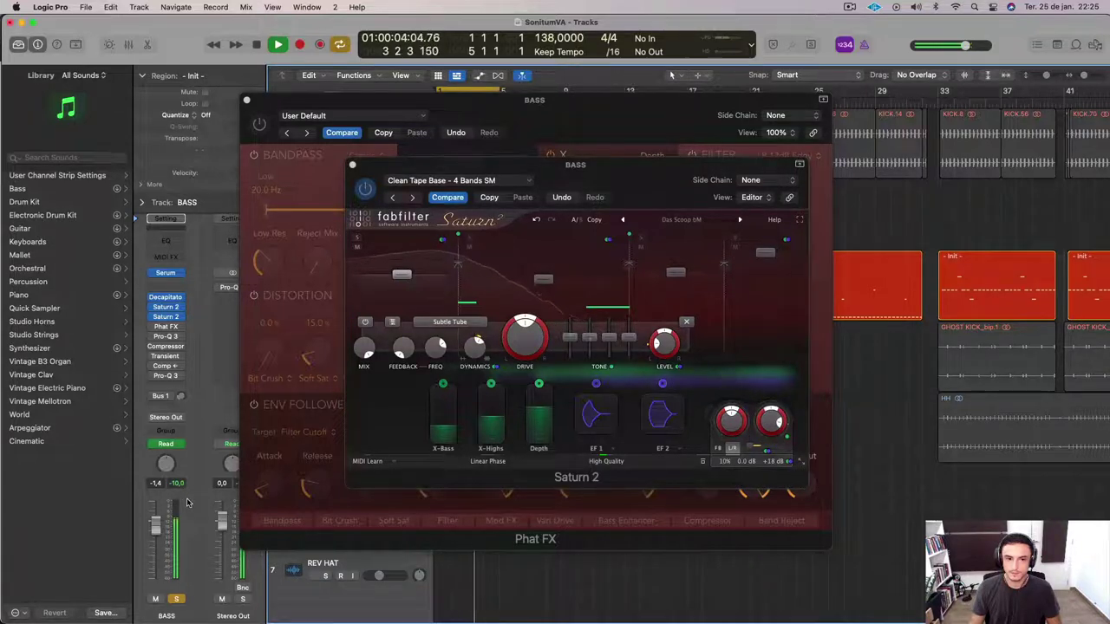
pyautogui.click(763, 448)
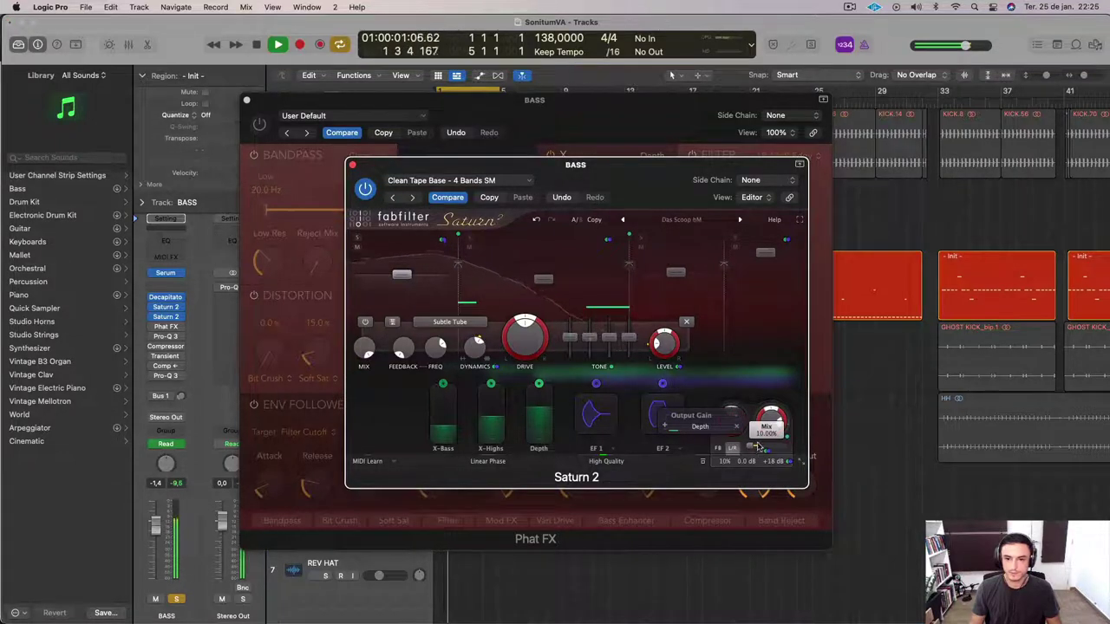
pyautogui.click(353, 166)
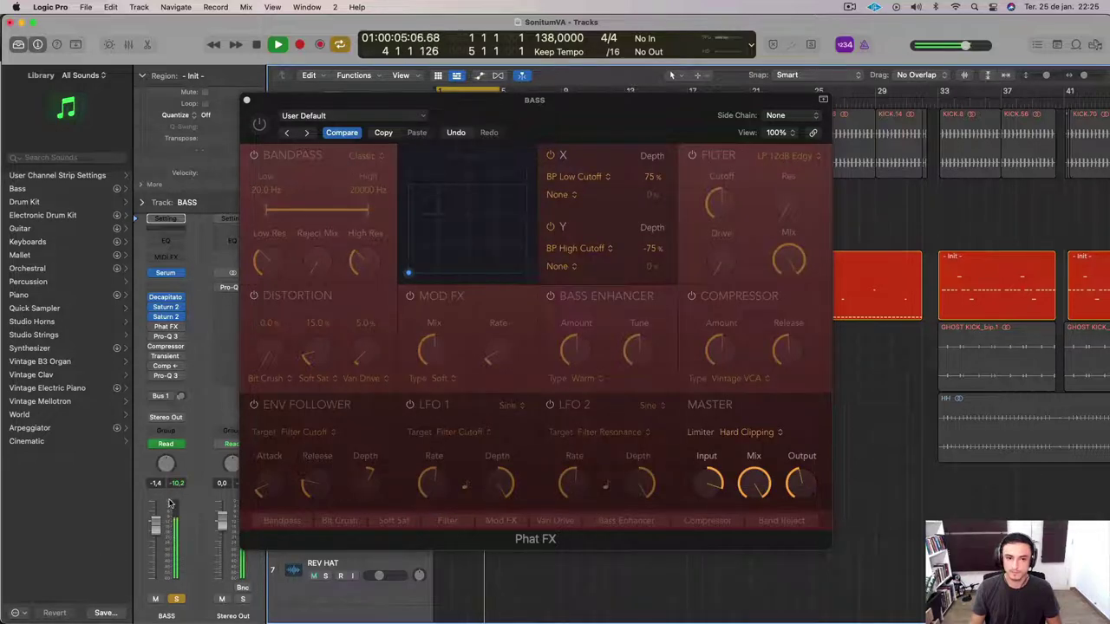
# Enable Phat FX again and lower its master output to about -23 dB, rechecking the BASS channel's peak level between adjustments.
pyautogui.click(259, 124)
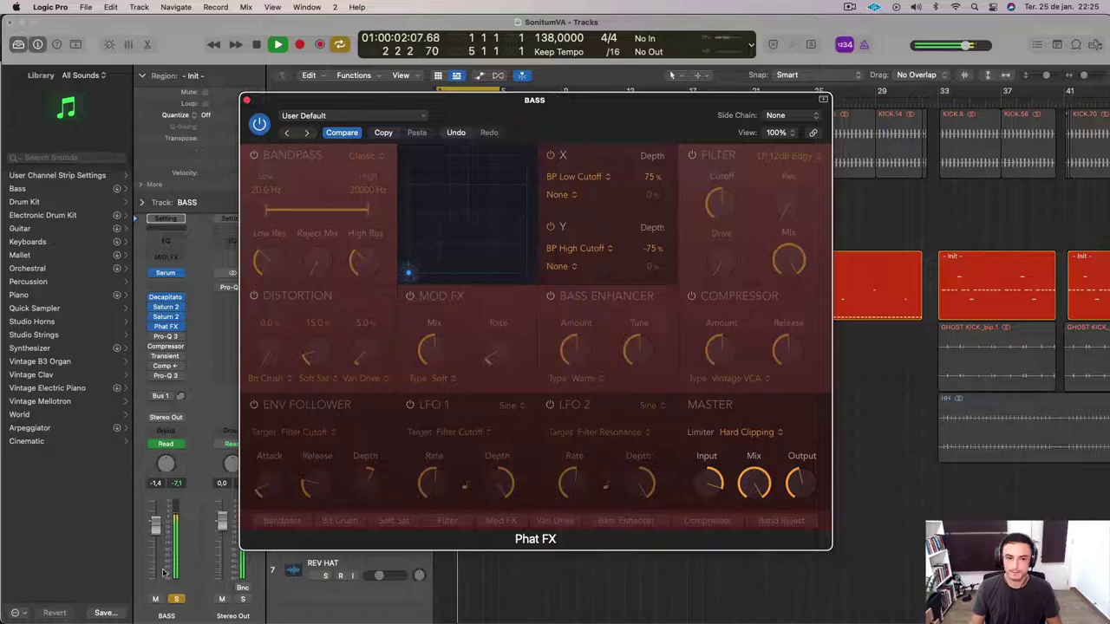
pyautogui.click(179, 492)
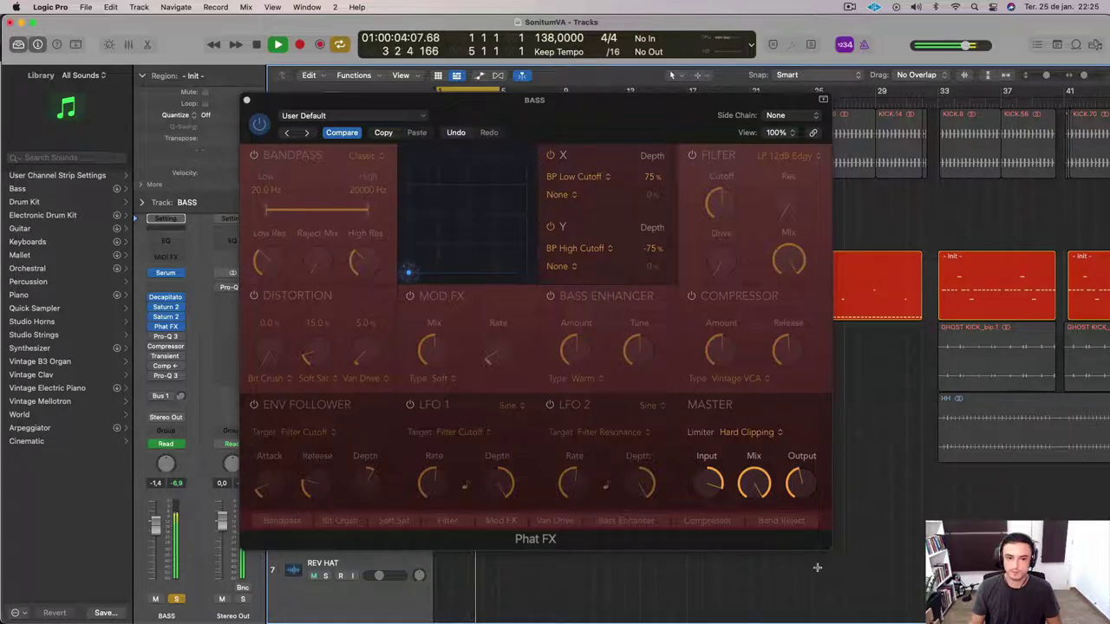
pyautogui.click(802, 484)
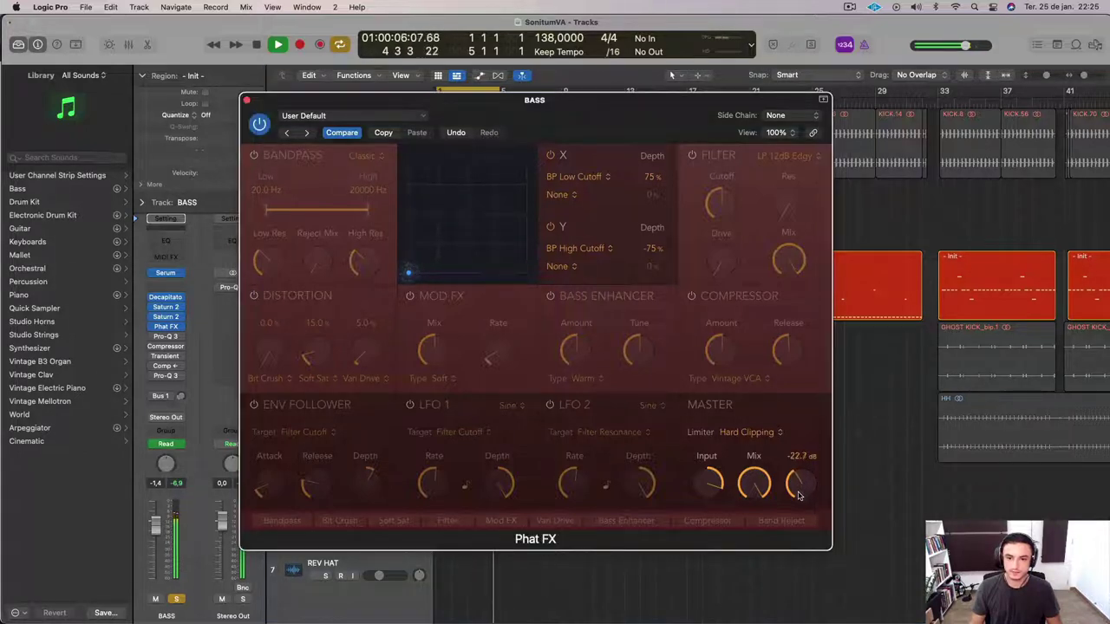
pyautogui.click(176, 491)
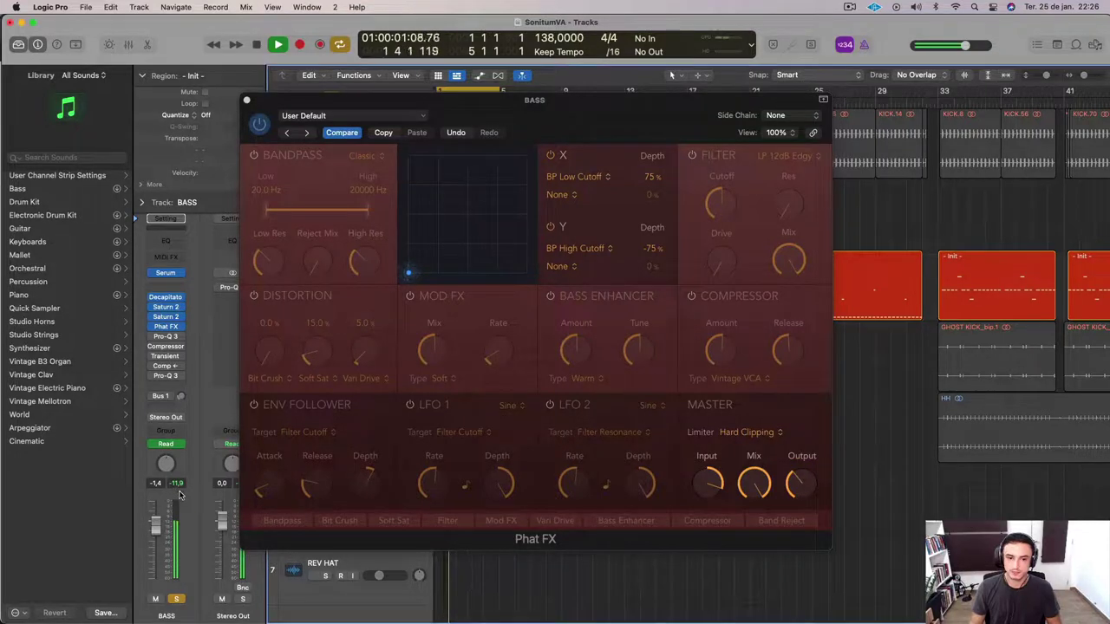
pyautogui.click(814, 492)
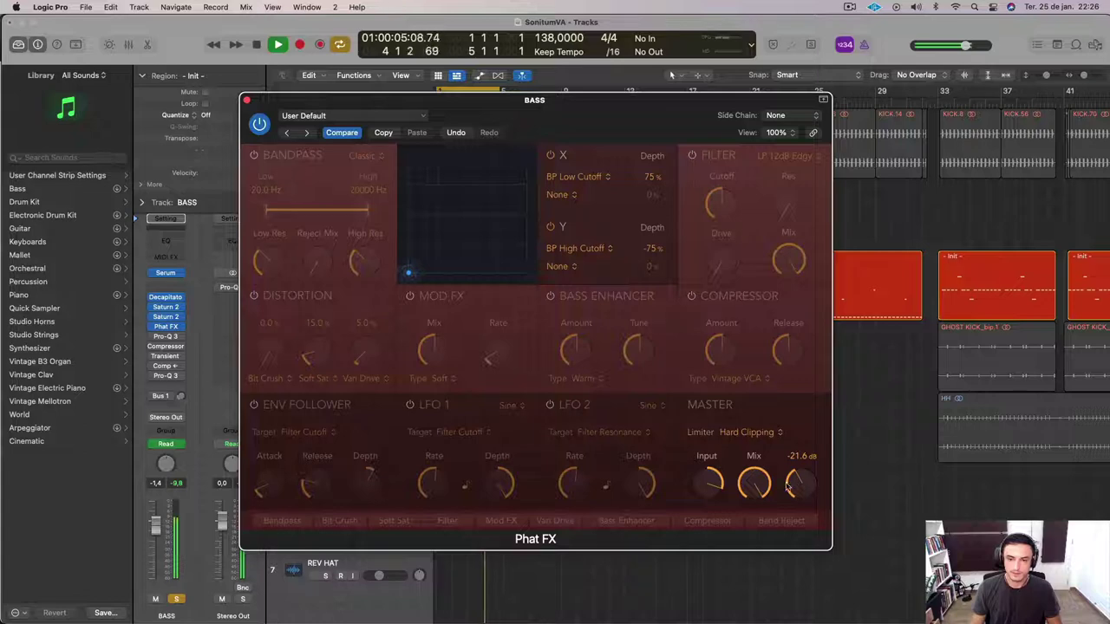
pyautogui.click(168, 490)
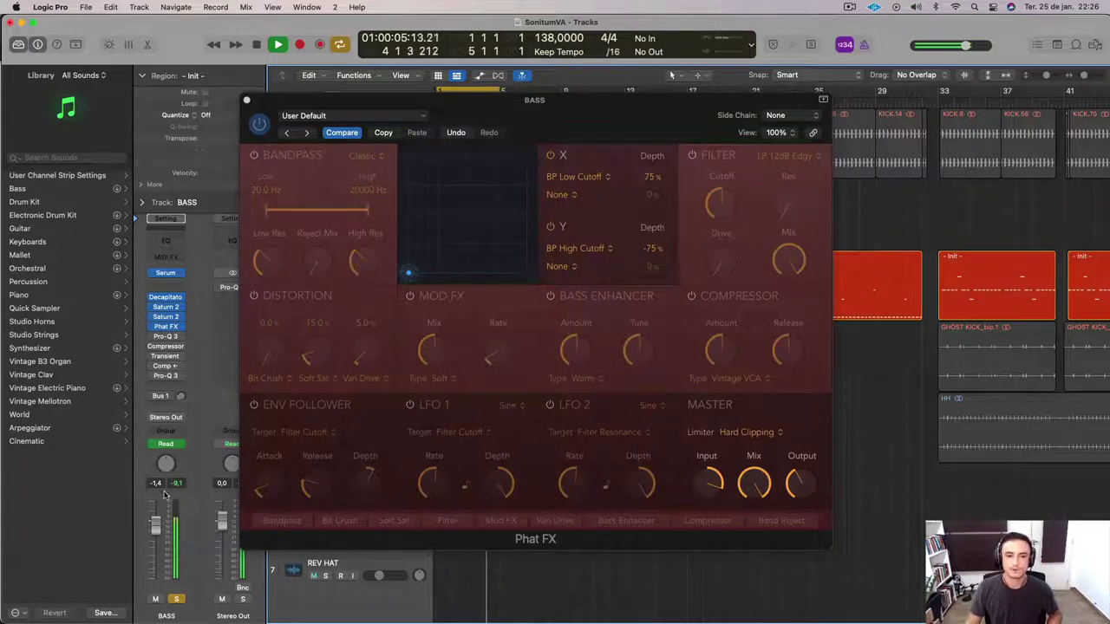
pyautogui.click(801, 486)
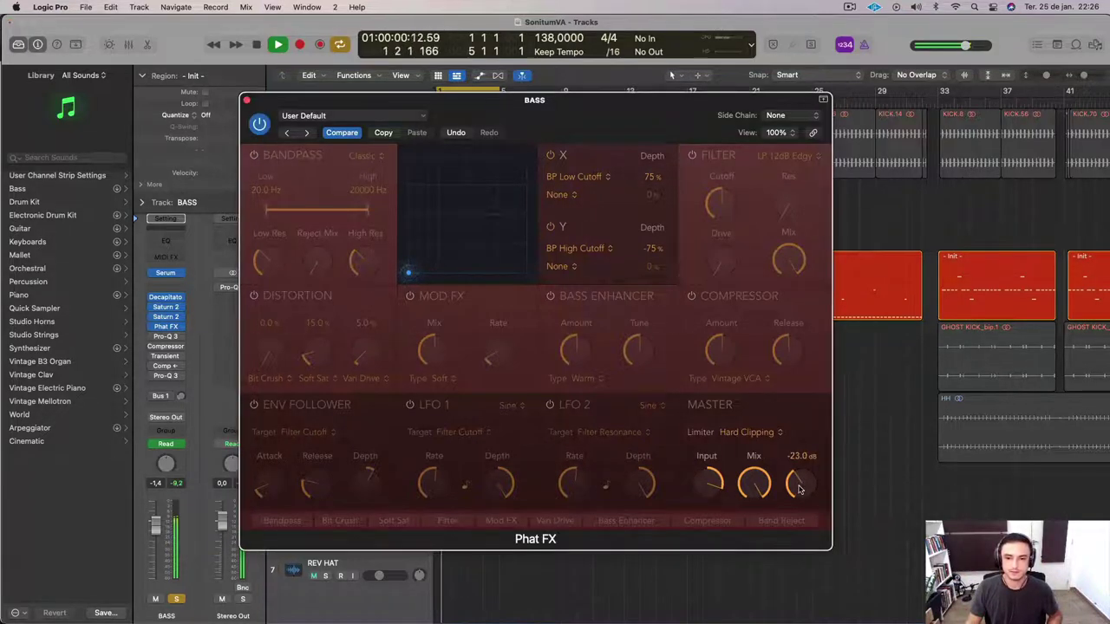
# Reset the BASS peak reading and compare the level with Phat FX bypassed and enabled.
pyautogui.click(176, 483)
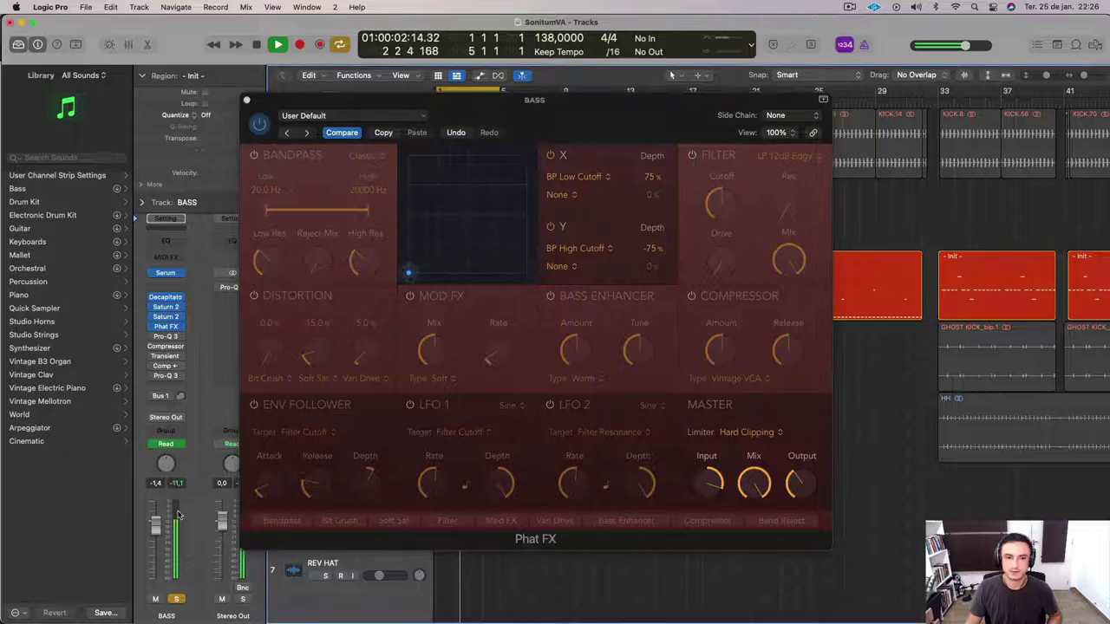
pyautogui.click(260, 128)
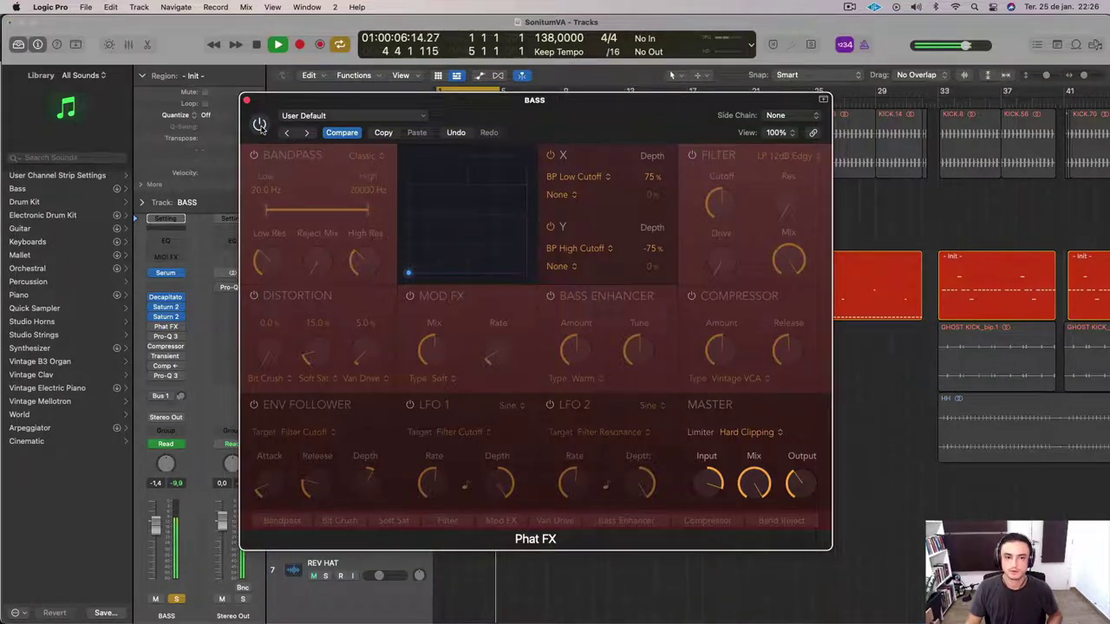
pyautogui.click(261, 128)
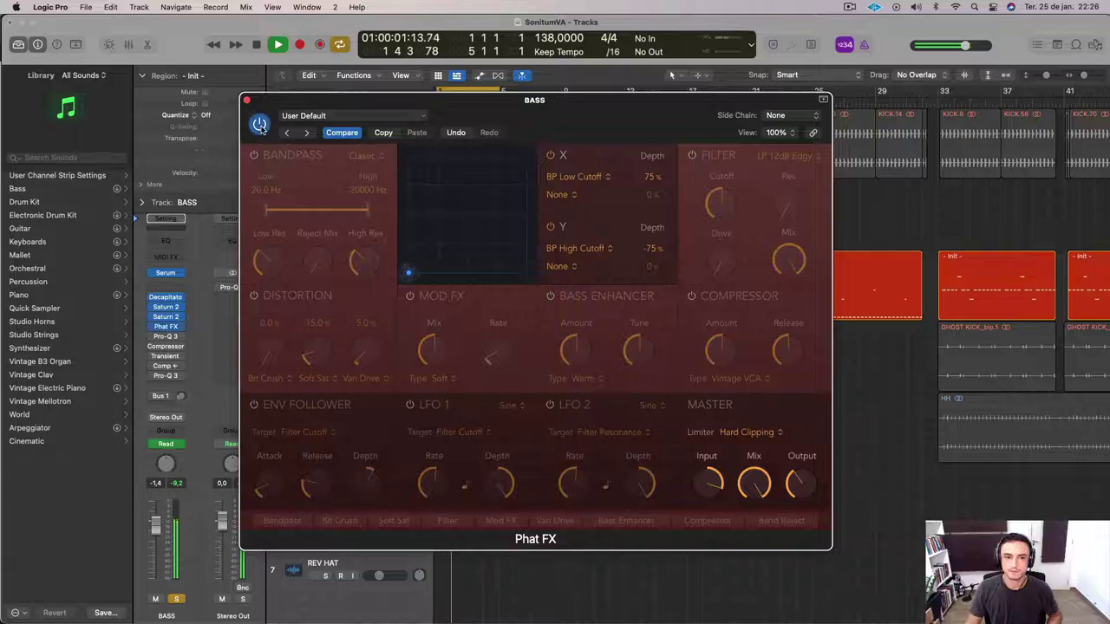
# Fine-tune Phat FX's master output to about -22.3 dB while rechecking the BASS peak level, close its window and stop playback.
pyautogui.click(175, 486)
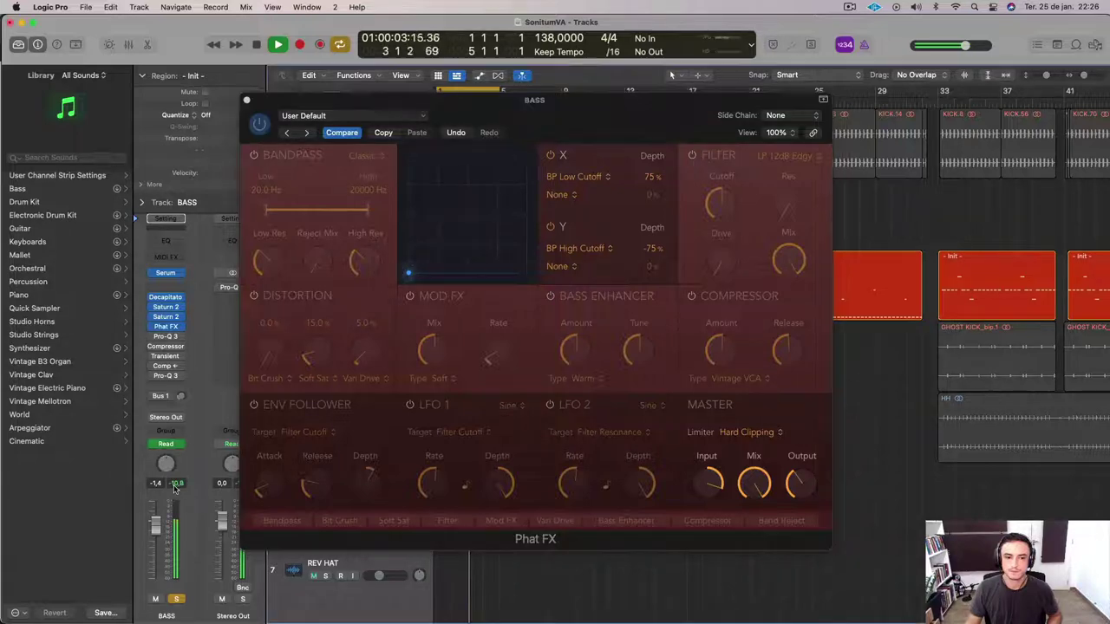
pyautogui.click(806, 485)
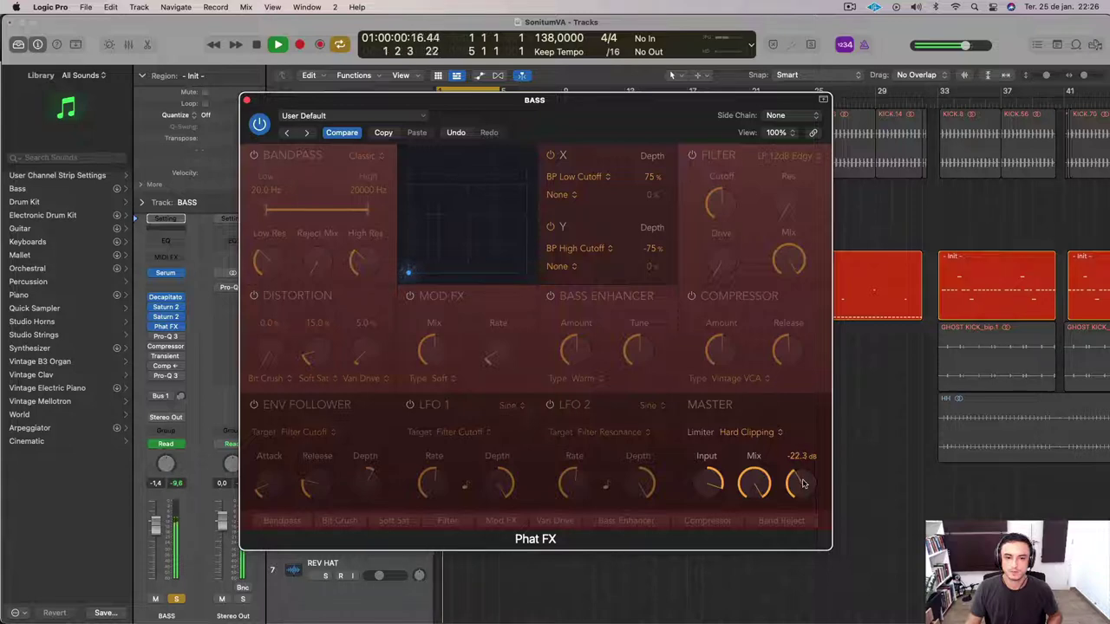
pyautogui.click(176, 484)
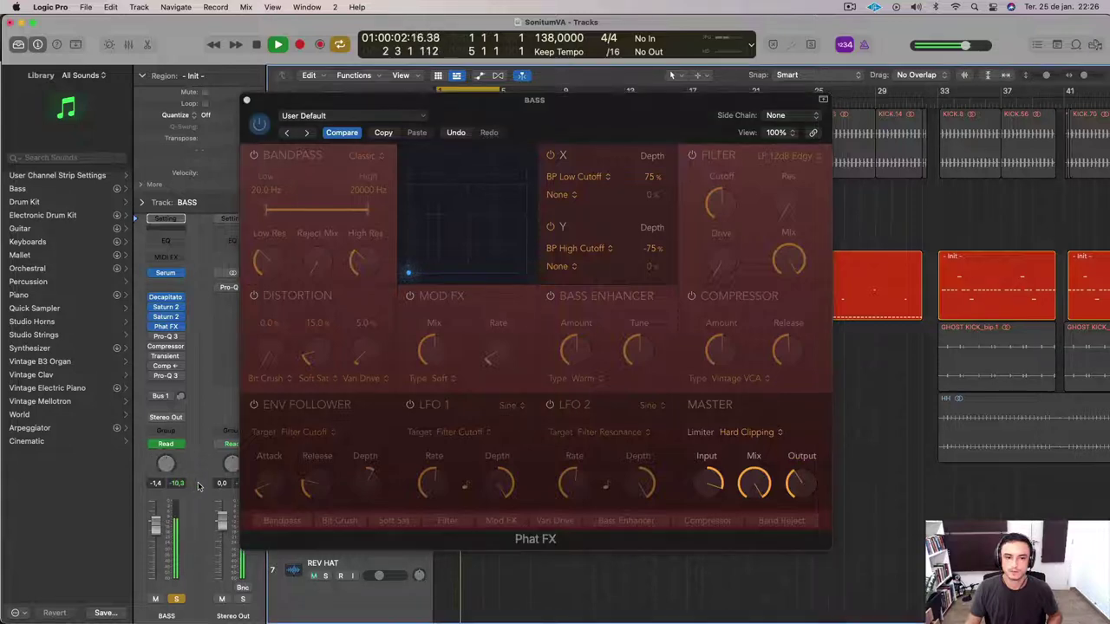
pyautogui.click(246, 100)
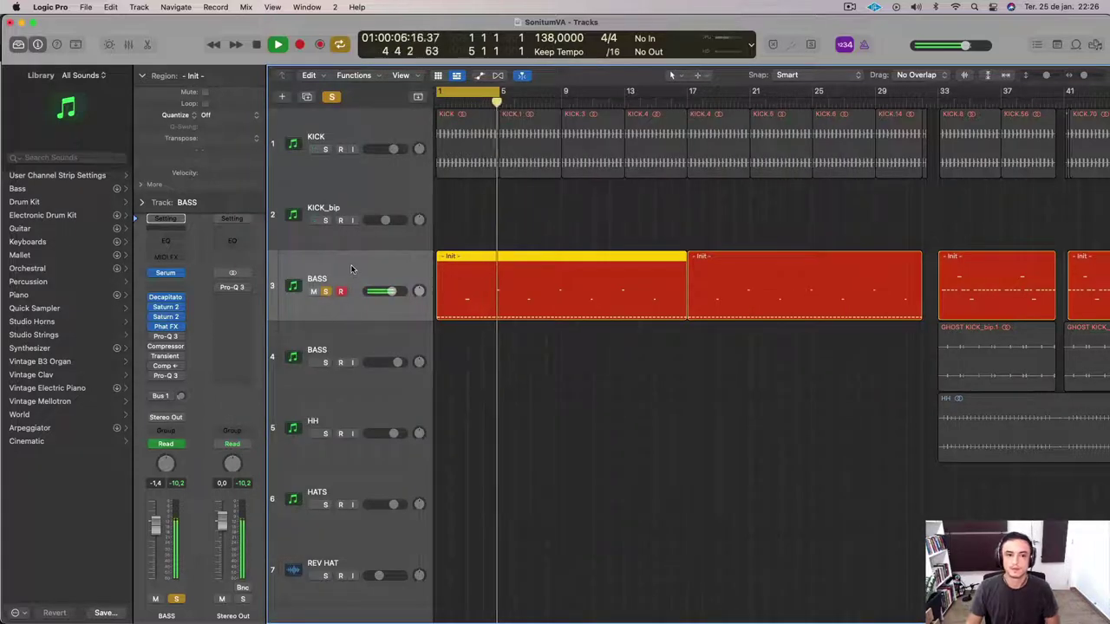
pyautogui.press('space')
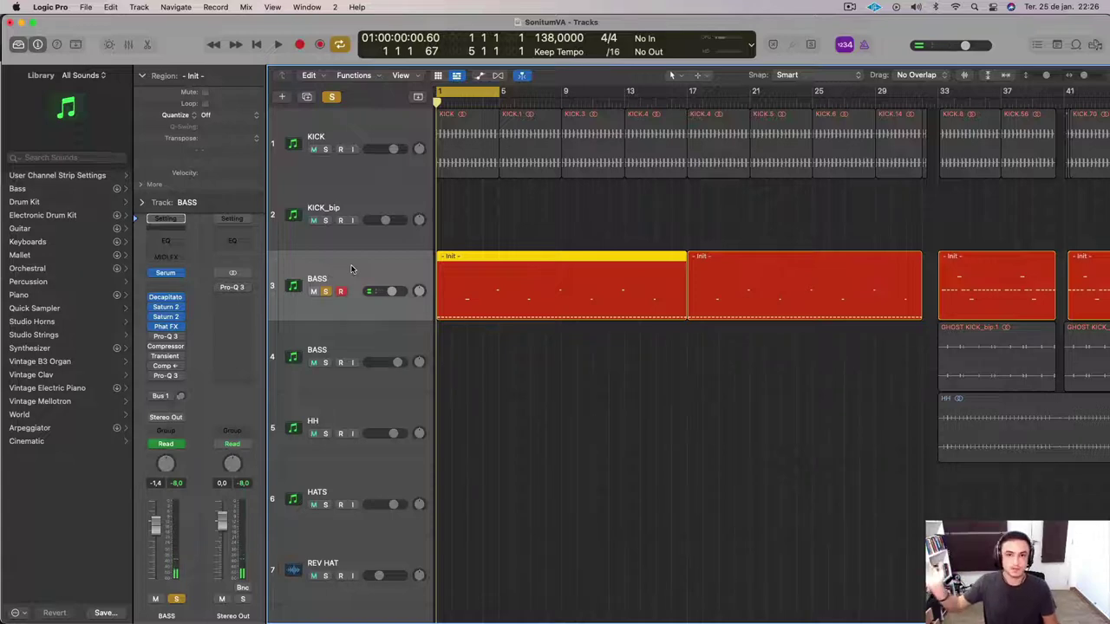
# Enable the Pro-Q 3 after Phat FX, examine its curve and the bass spectrum during playback, and close its window.
pyautogui.click(169, 338)
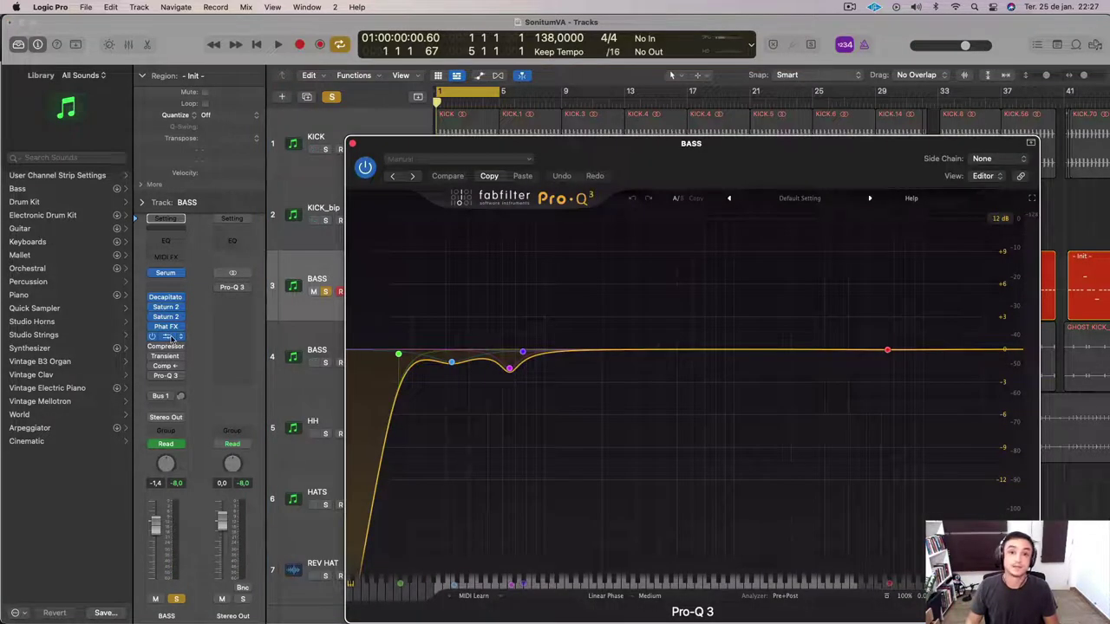
pyautogui.moveTo(170, 338); pyautogui.dragTo(176, 312)
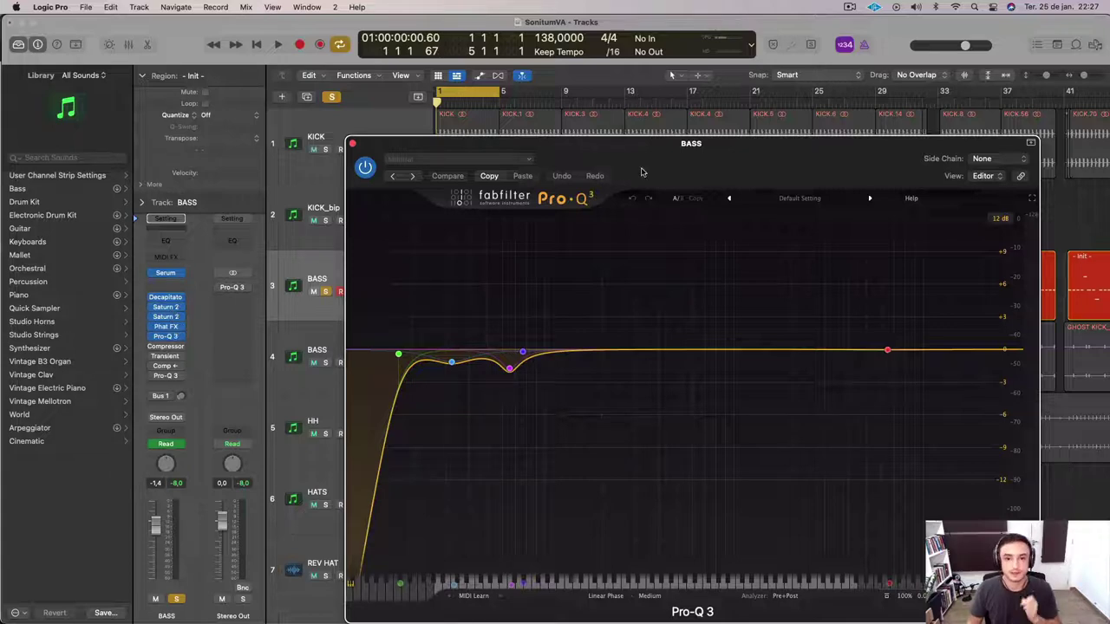
pyautogui.moveTo(643, 154); pyautogui.dragTo(609, 119)
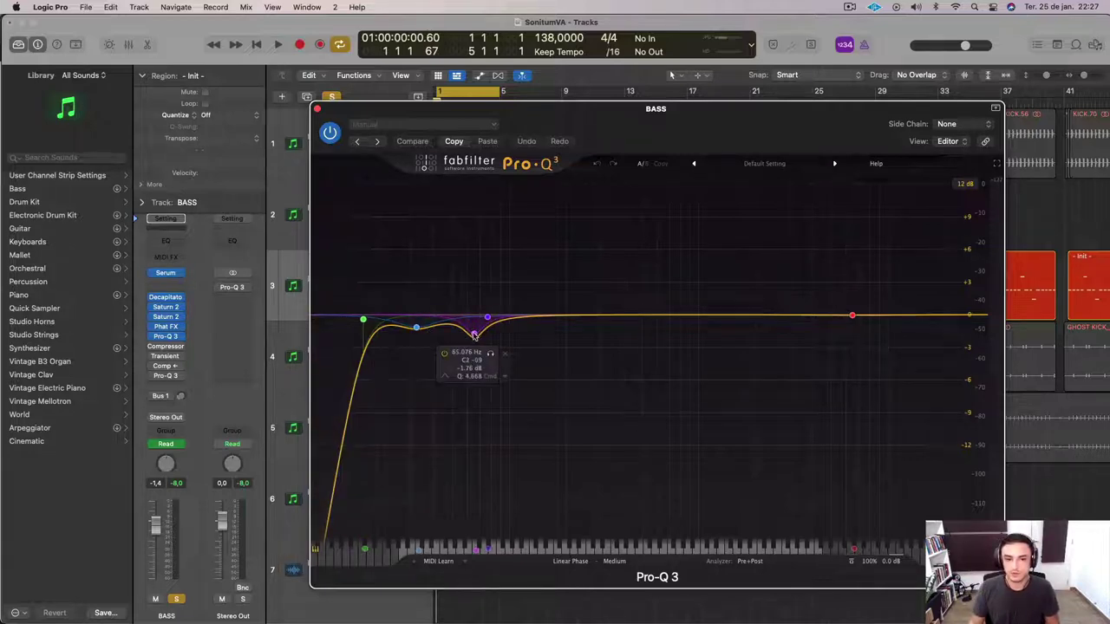
pyautogui.press('space')
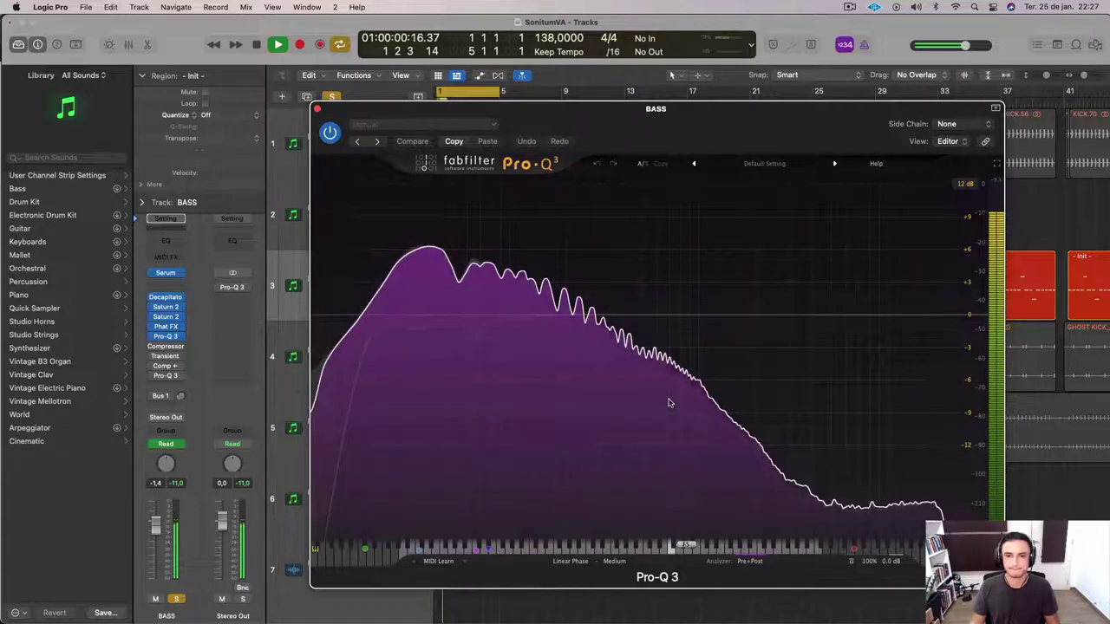
pyautogui.click(318, 109)
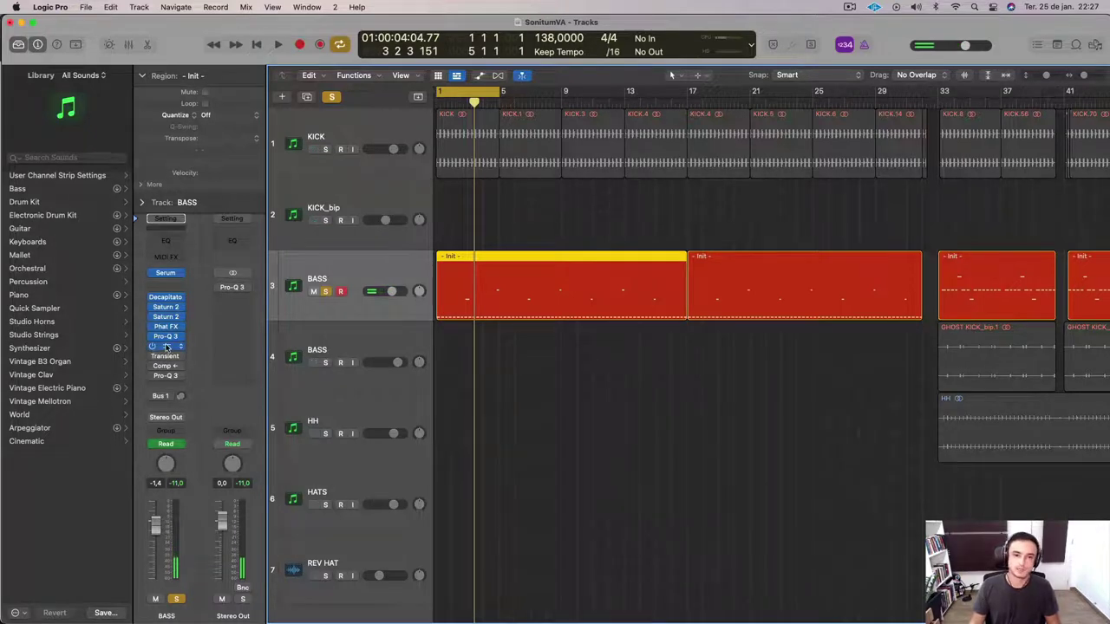
# Enable the Vintage FET Compressor on the BASS channel, check its attack during playback and set its release to about 36 ms.
pyautogui.click(167, 347)
pyautogui.press('space')
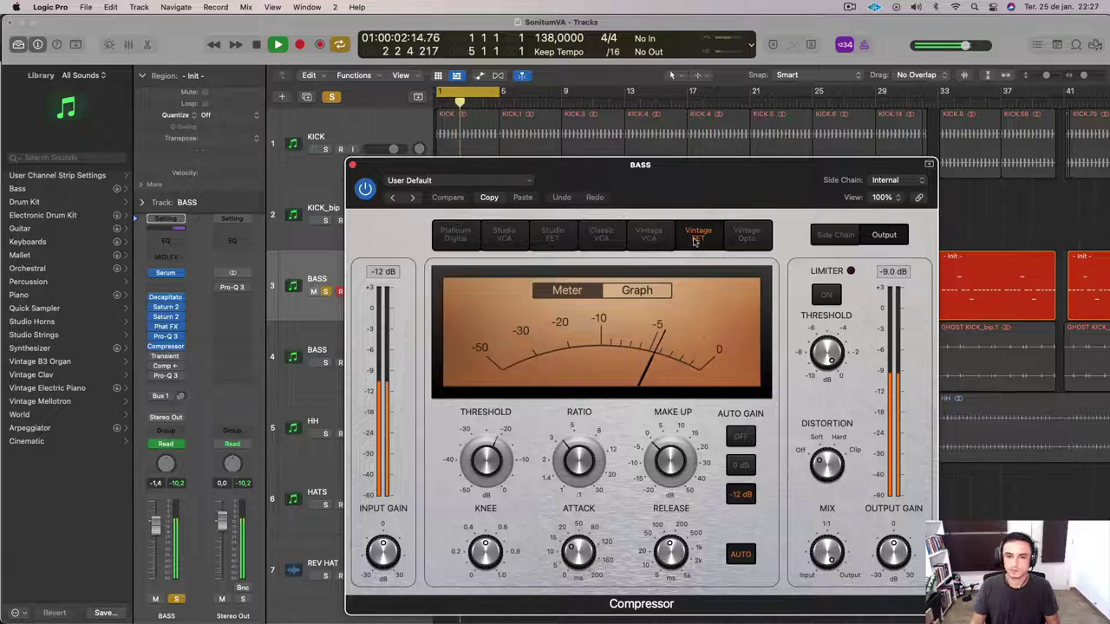
pyautogui.moveTo(579, 552); pyautogui.dragTo(580, 548)
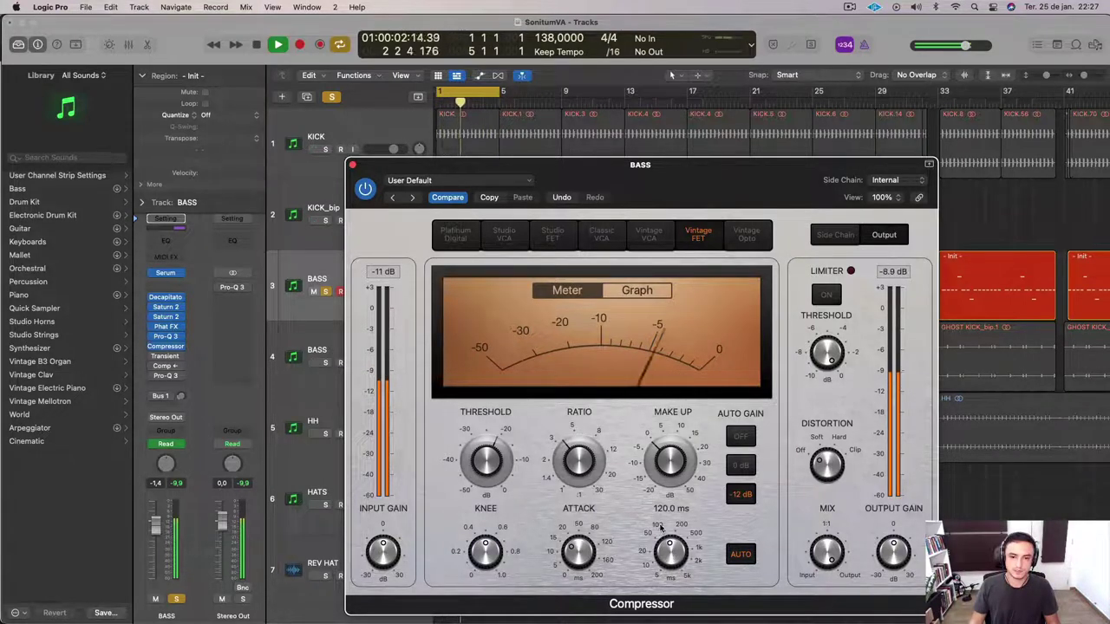
pyautogui.moveTo(668, 554); pyautogui.dragTo(666, 557)
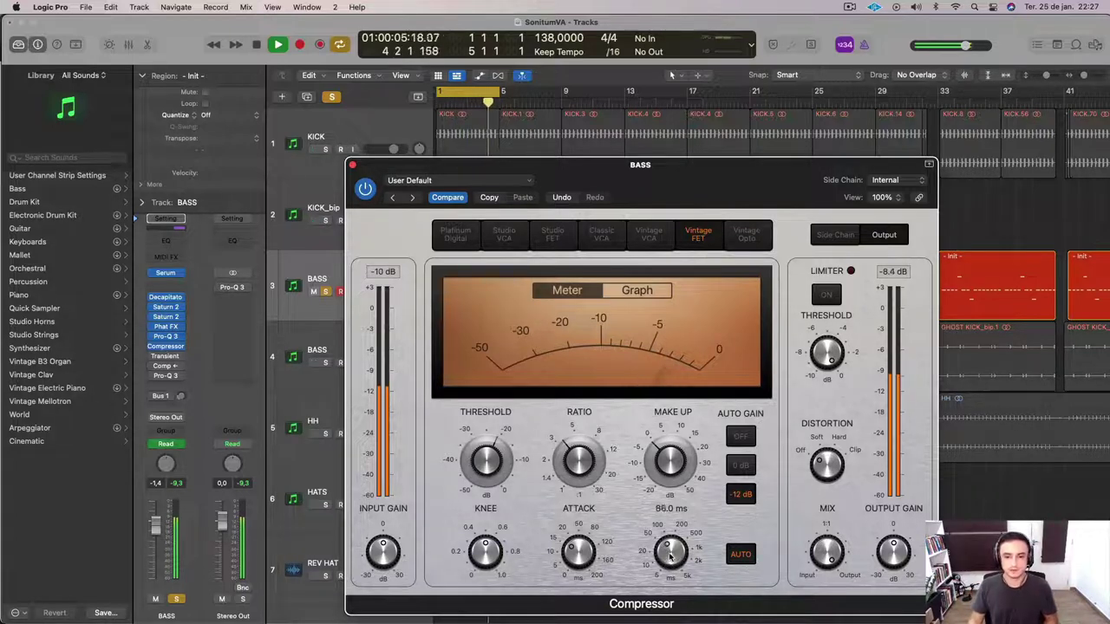
pyautogui.moveTo(671, 556); pyautogui.dragTo(667, 588)
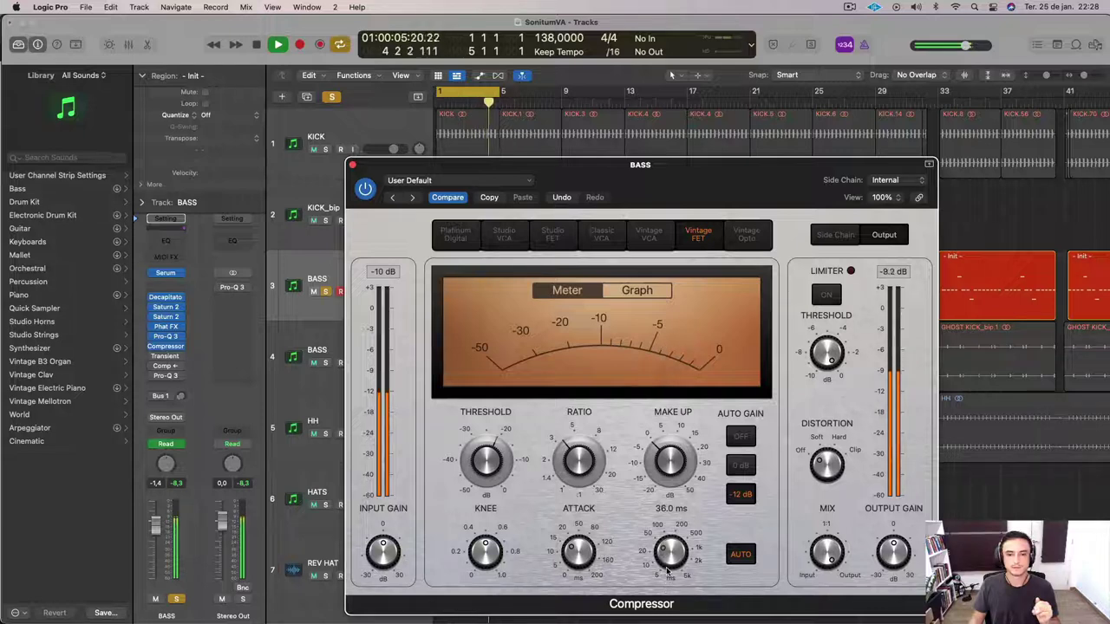
# Fine-tune the Vintage FET Compressor's make-up gain, resetting and rechecking the BASS channel's peak level between adjustments.
pyautogui.click(178, 484)
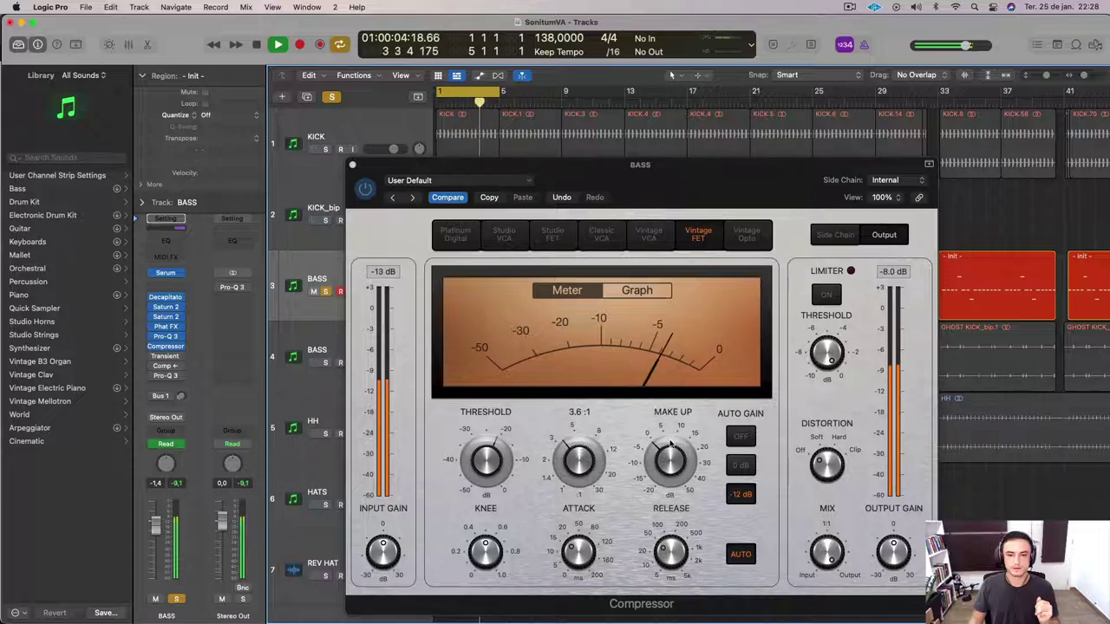
pyautogui.click(666, 459)
pyautogui.moveTo(665, 459); pyautogui.dragTo(666, 456)
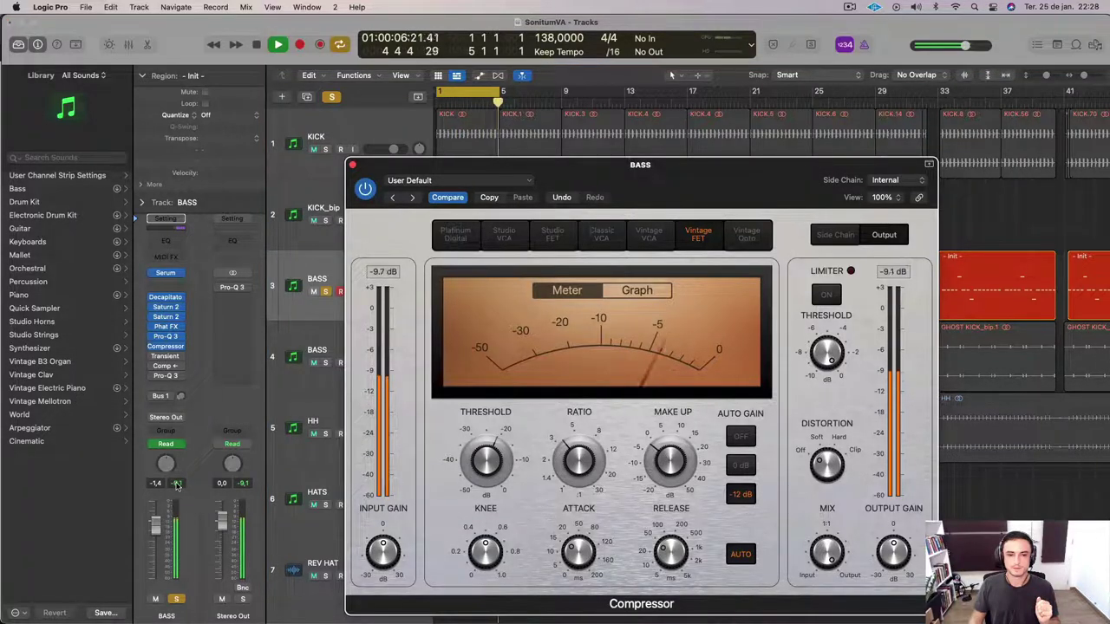
pyautogui.click(177, 486)
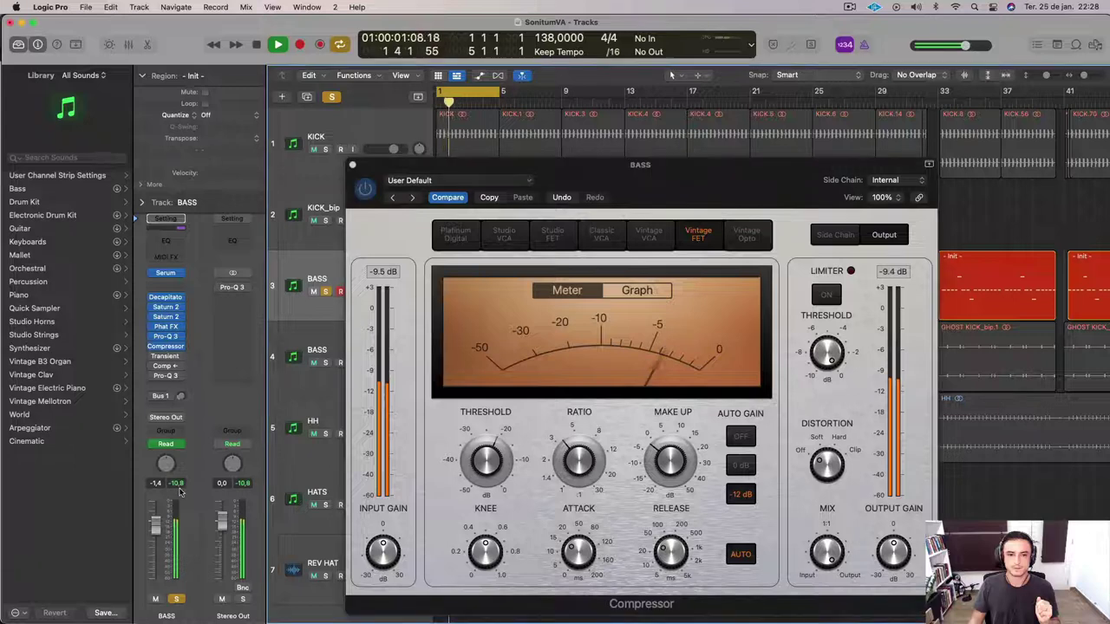
pyautogui.click(671, 462)
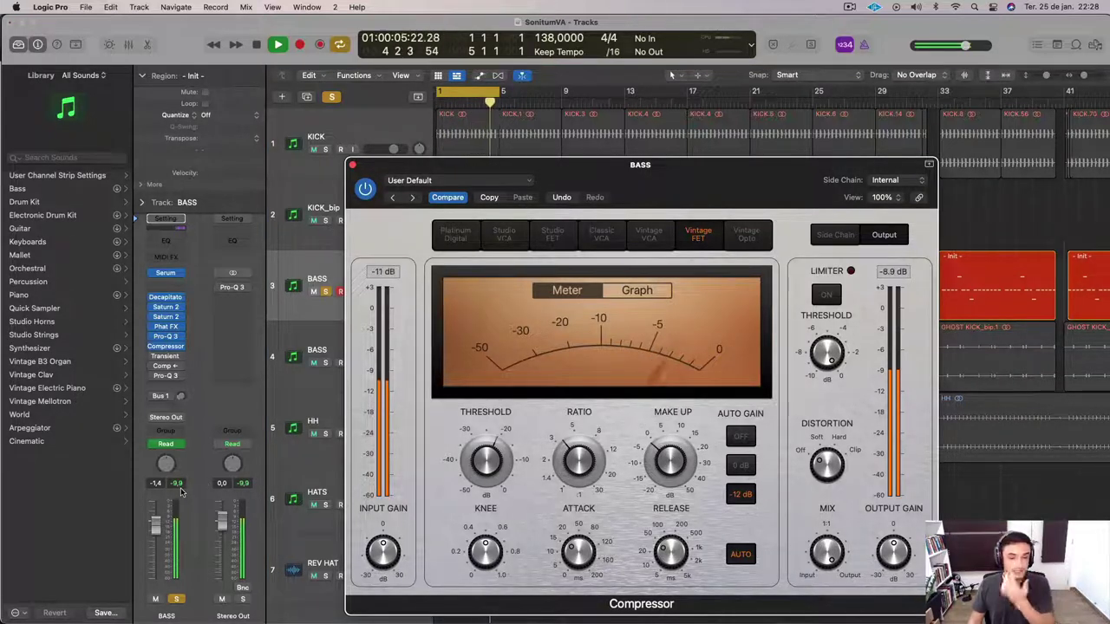
# Compare the bass with the Vintage FET Compressor bypassed and enabled, close its window and stop playback.
pyautogui.click(365, 189)
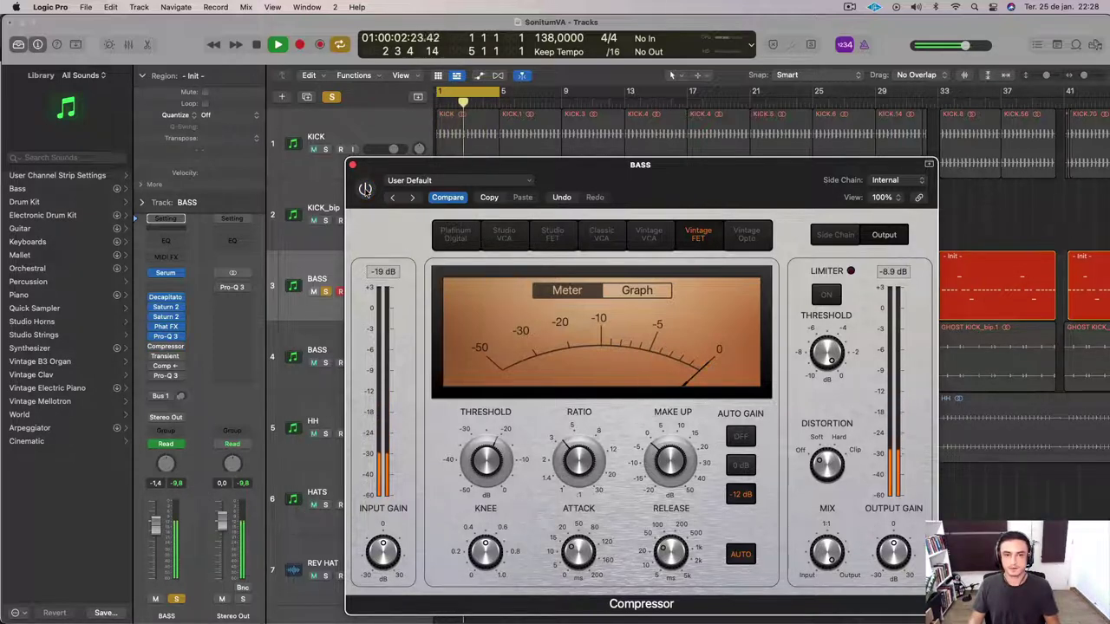
pyautogui.click(365, 189)
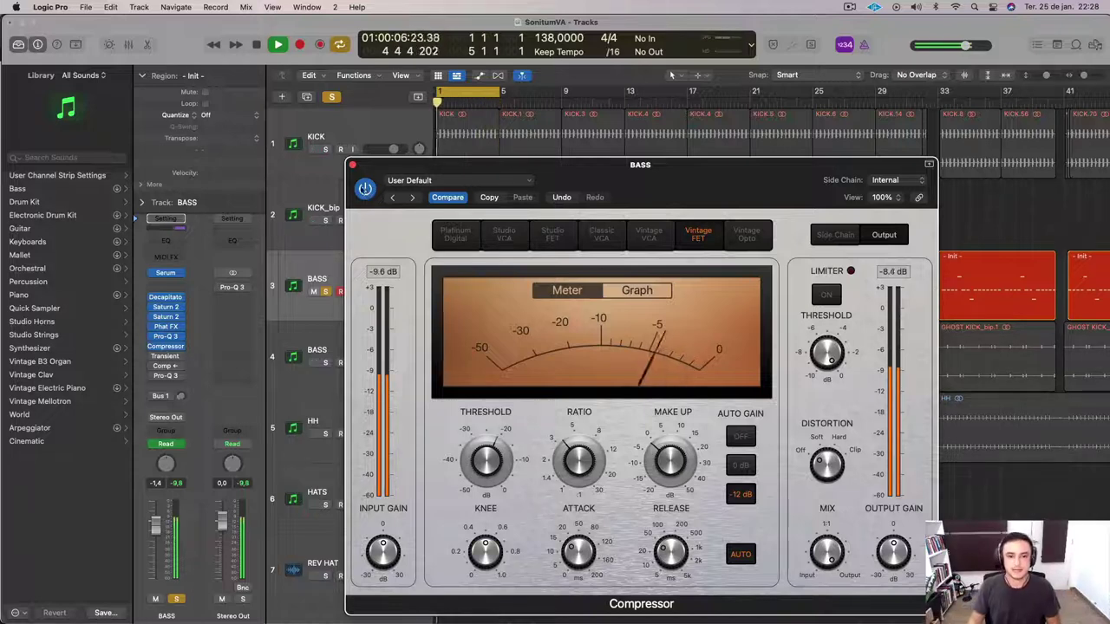
pyautogui.click(352, 165)
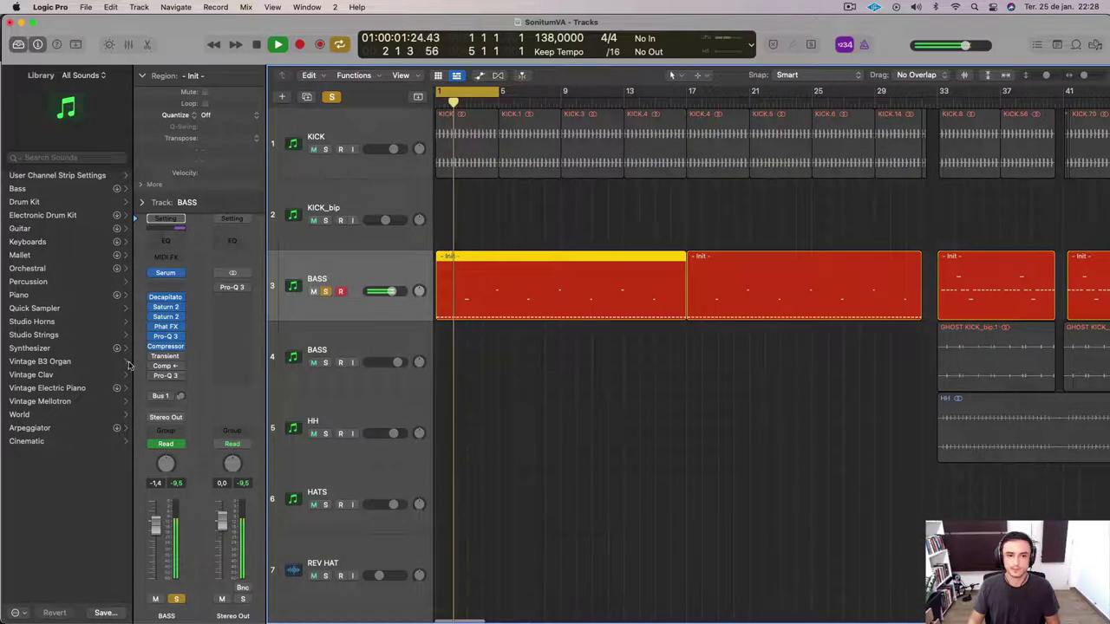
pyautogui.press('space')
# Enable Transient Master on the BASS channel and compare the sound and level with it bypassed and enabled.
pyautogui.click(168, 357)
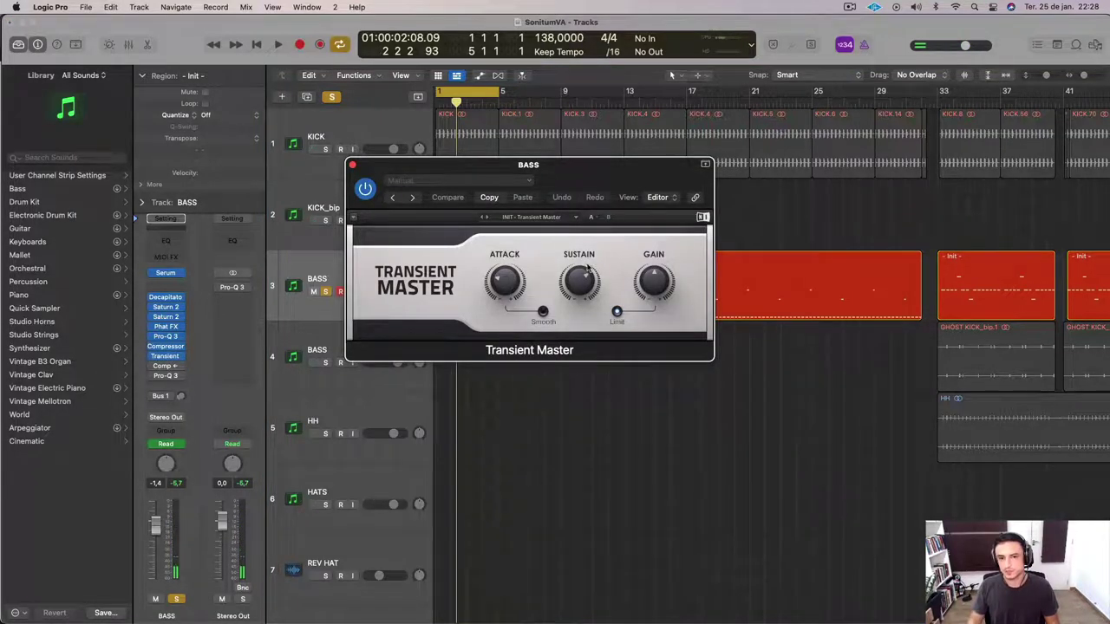
pyautogui.press('space')
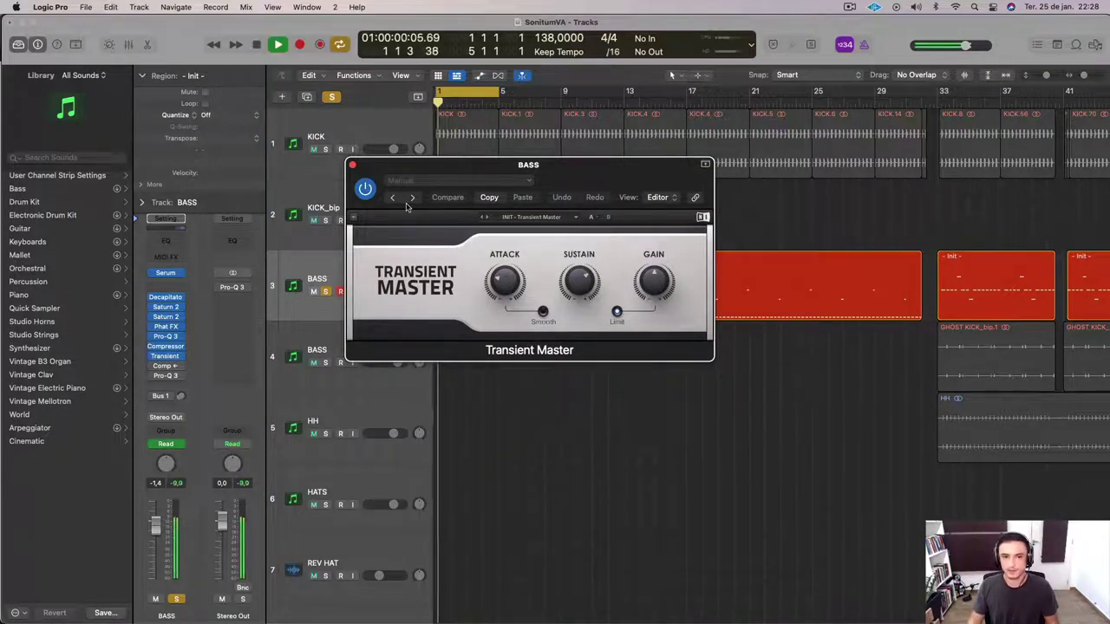
pyautogui.click(365, 189)
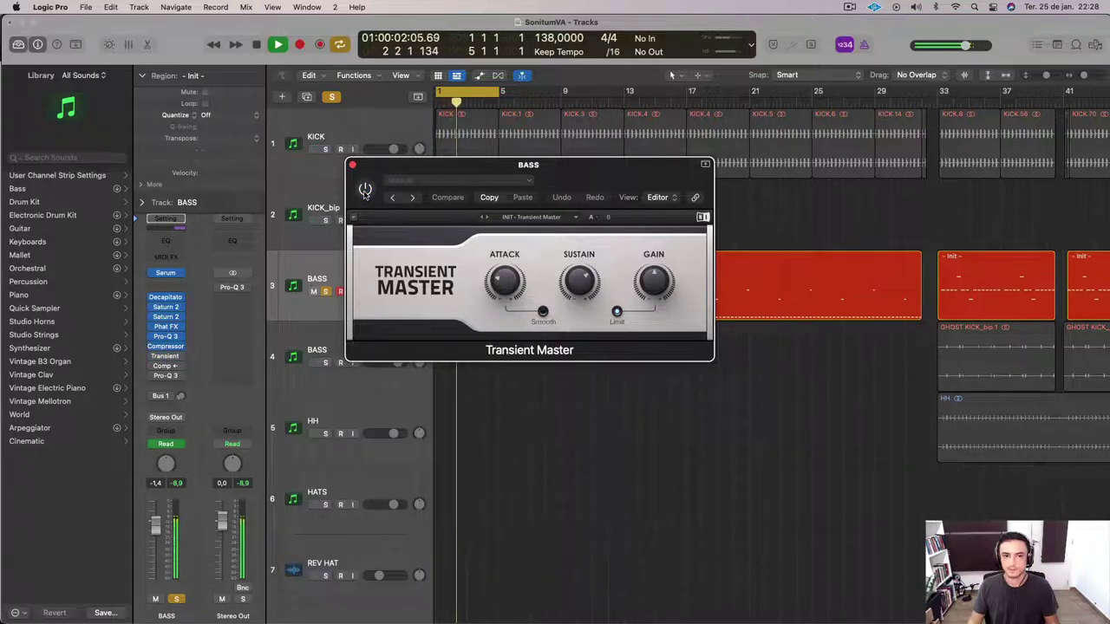
pyautogui.click(365, 189)
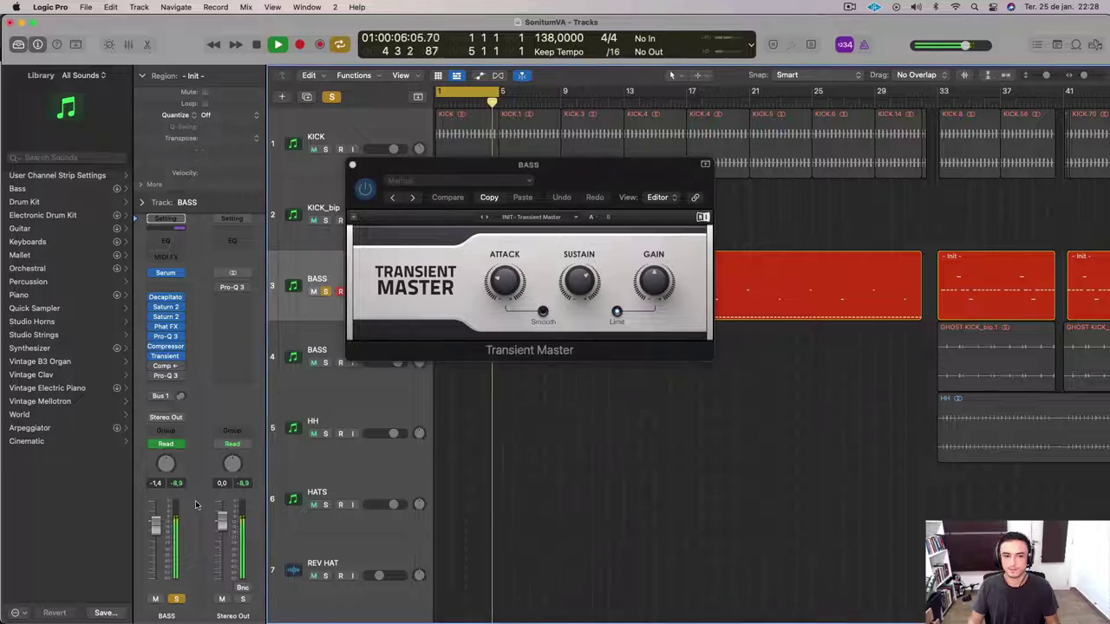
# Lower Transient Master's gain to about -1.4 dB, rechecking the BASS peak level between adjustments, and close its window.
pyautogui.moveTo(654, 282); pyautogui.dragTo(654, 289)
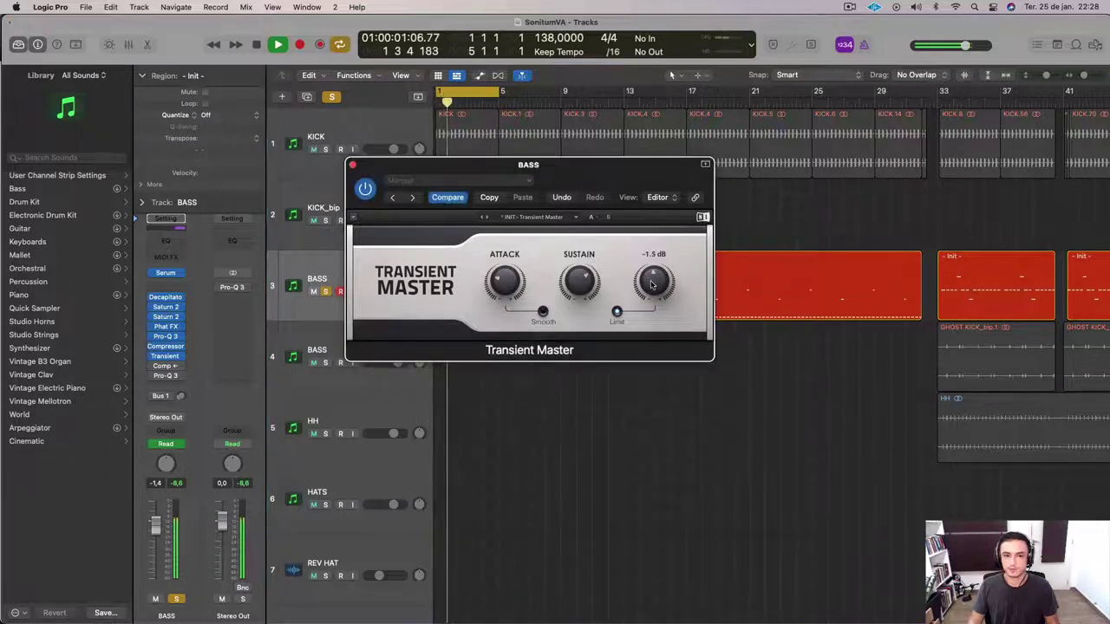
pyautogui.click(177, 484)
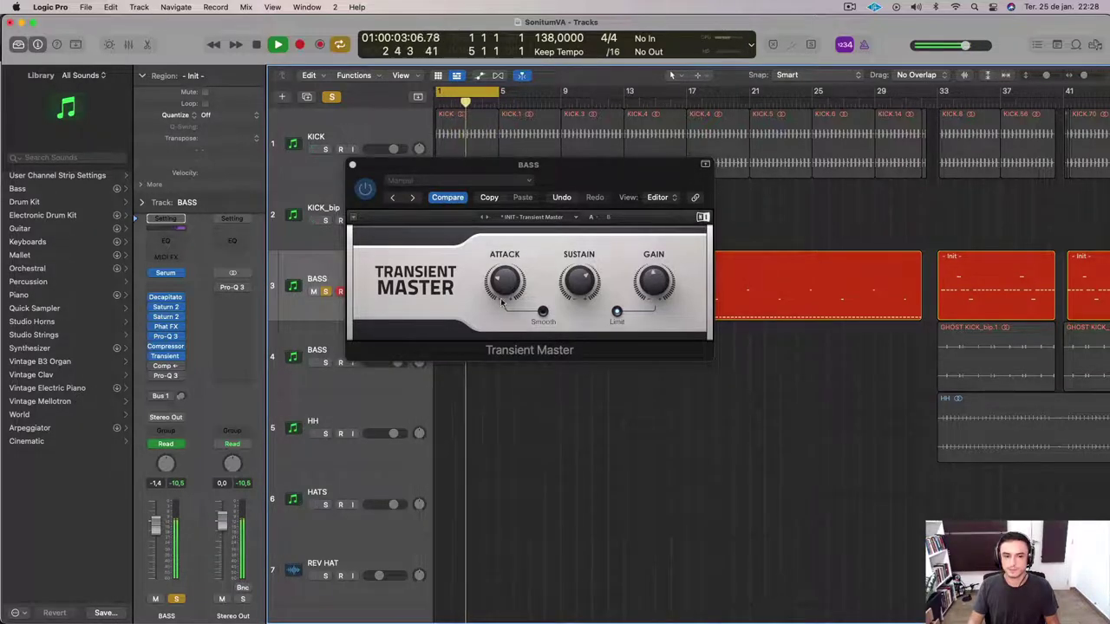
pyautogui.click(653, 282)
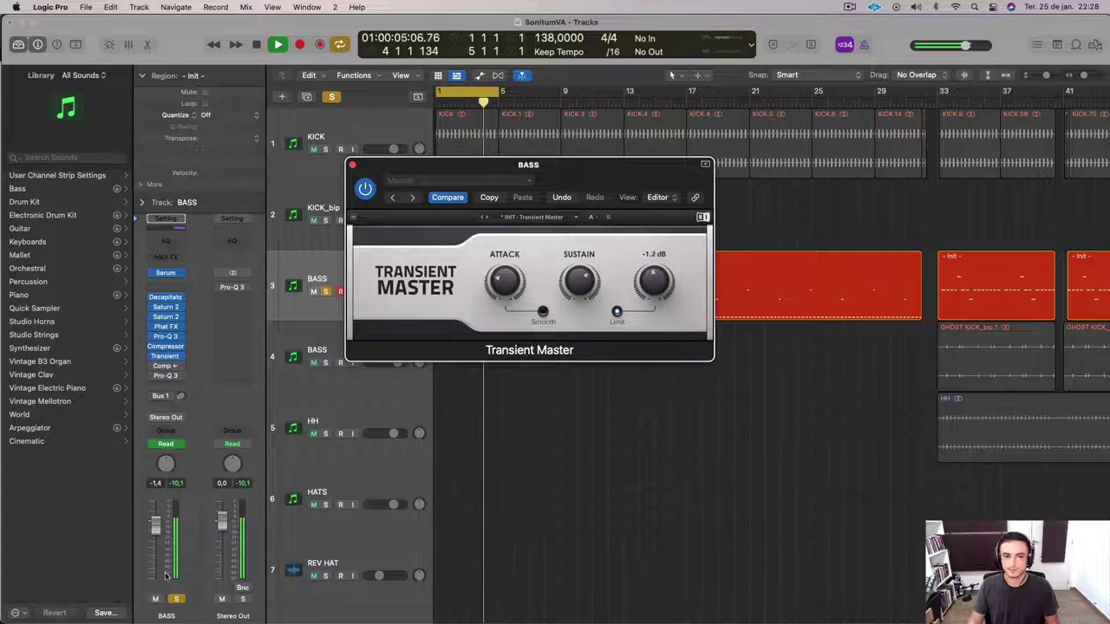
pyautogui.click(177, 484)
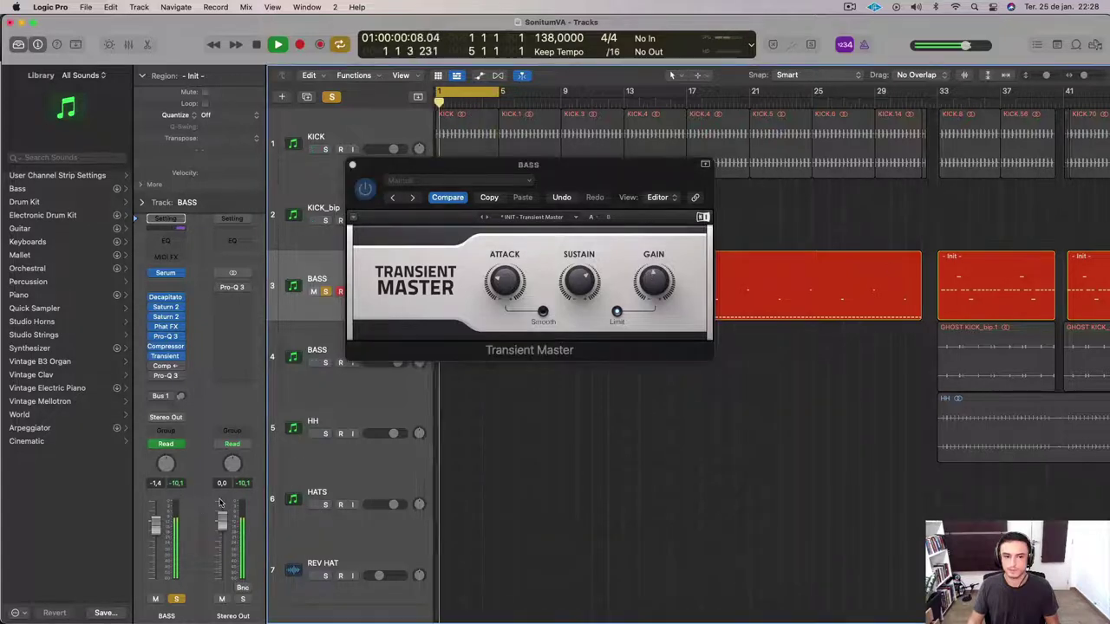
pyautogui.click(654, 282)
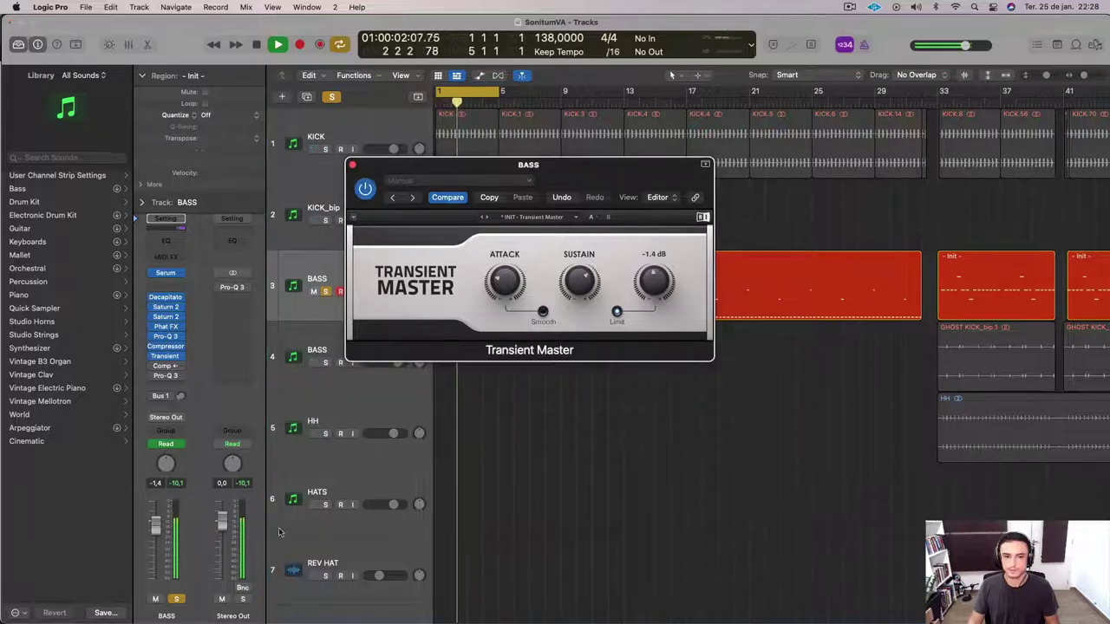
pyautogui.click(177, 484)
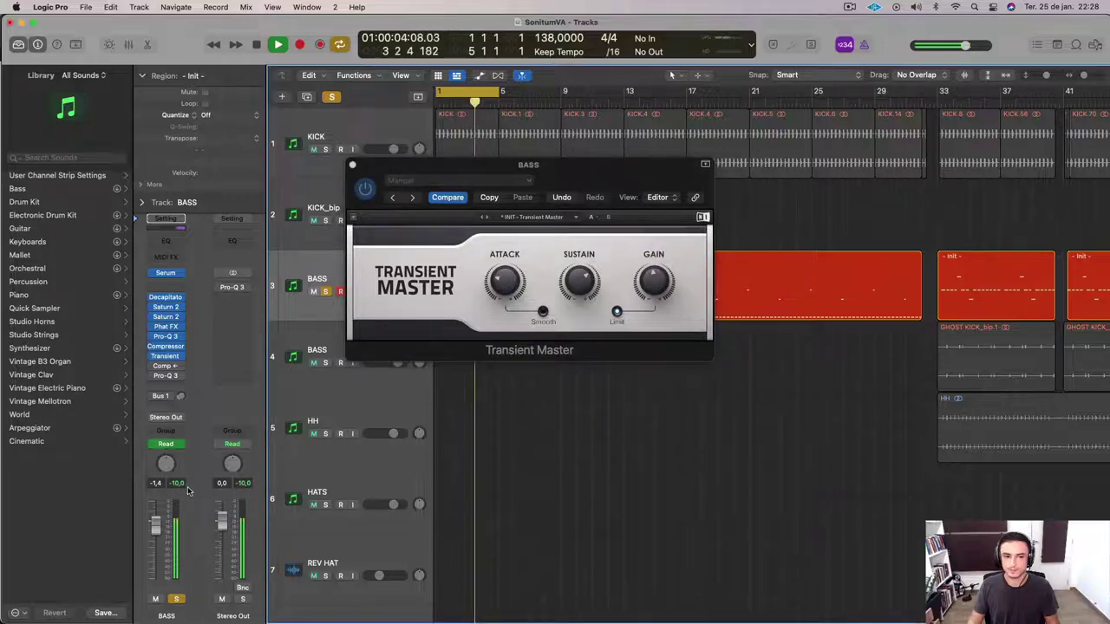
pyautogui.click(352, 165)
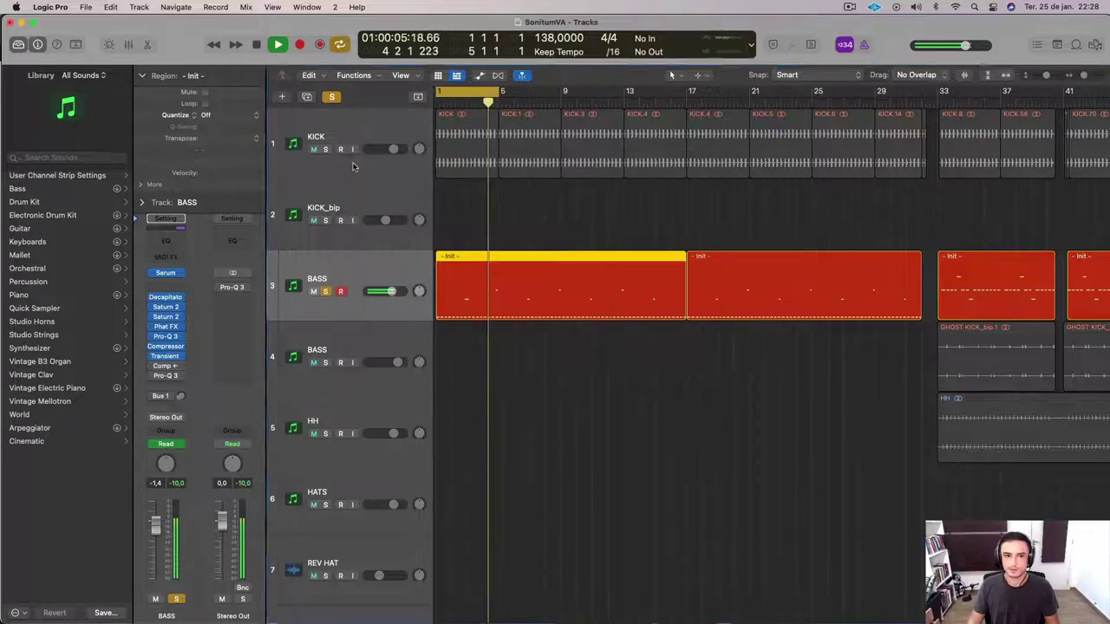
# Enable the Platinum Digital Compressor with the KICK audio track as its side chain and set its attack to 0.0 ms during playback.
pyautogui.click(152, 366)
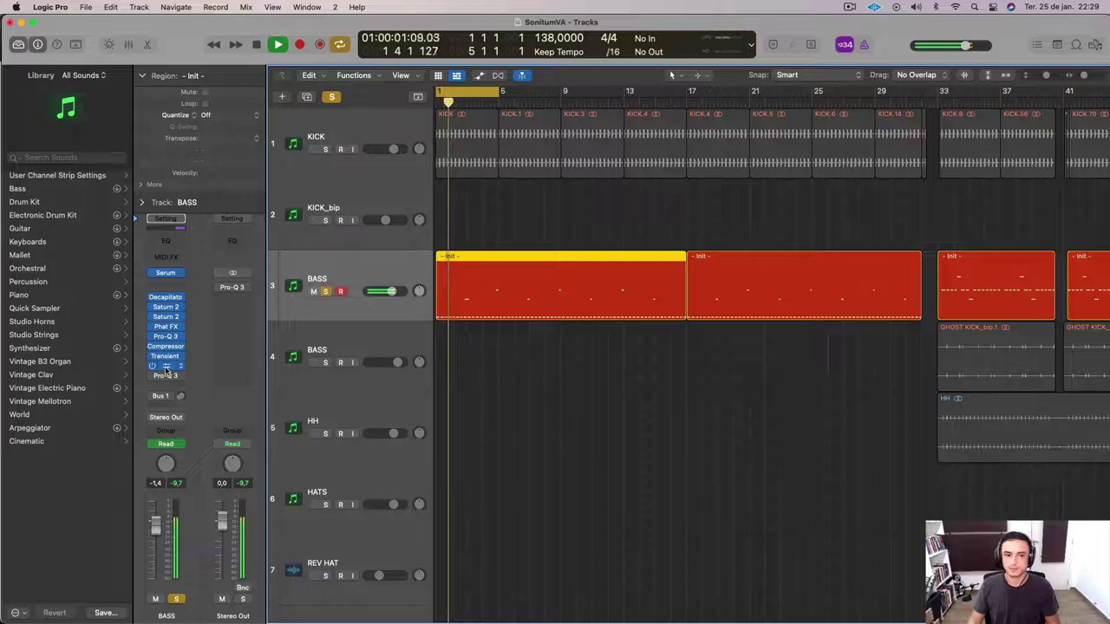
pyautogui.press('space')
pyautogui.click(167, 368)
pyautogui.moveTo(857, 159); pyautogui.dragTo(801, 119)
pyautogui.click(840, 139)
pyautogui.click(832, 208)
pyautogui.press('space')
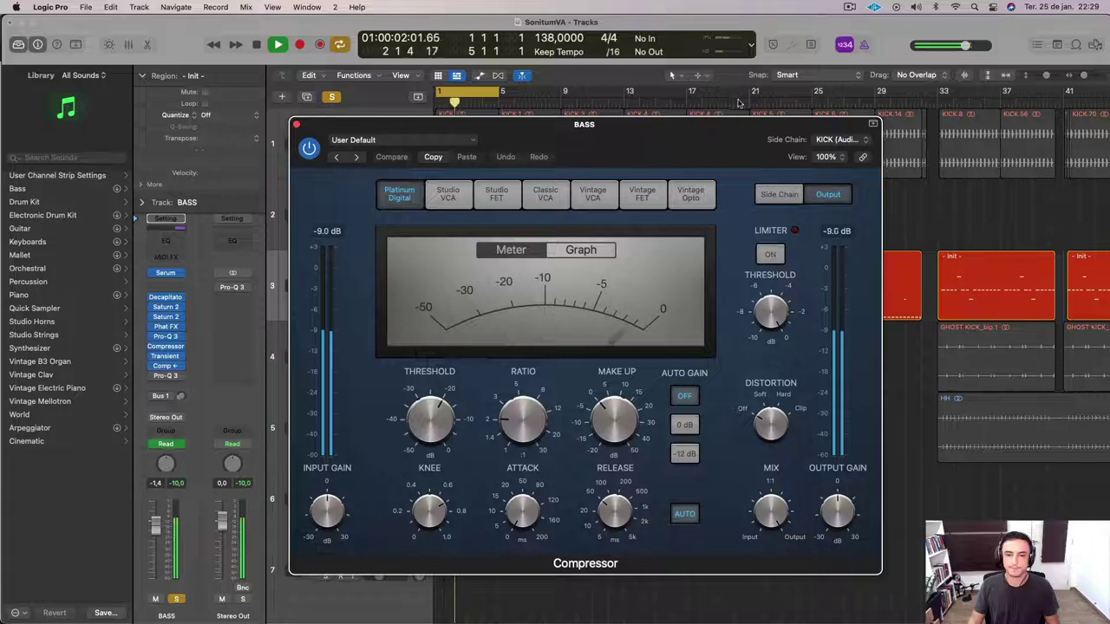
pyautogui.moveTo(523, 512); pyautogui.dragTo(517, 538)
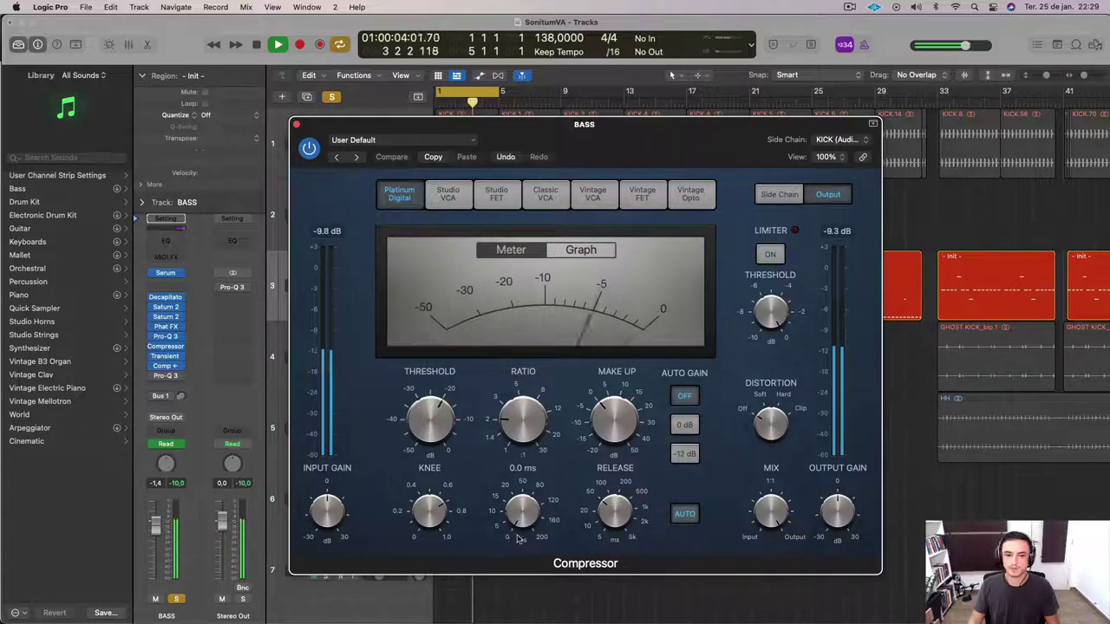
# Raise the ratio of the side-chained Compressor on BASS to about 3.2:1.
pyautogui.moveTo(577, 395)
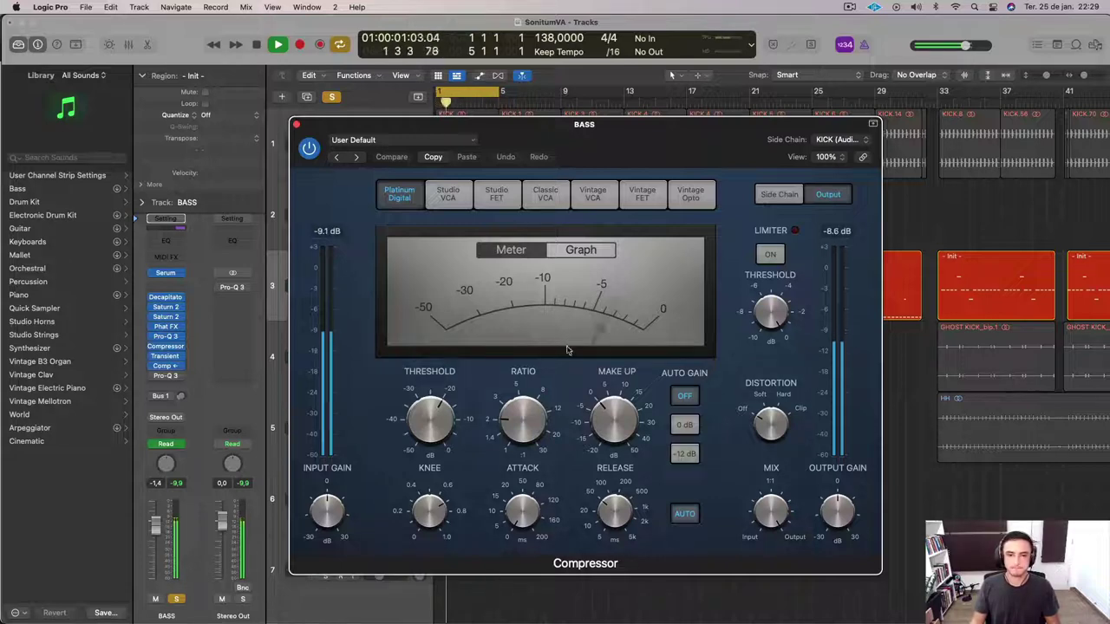
pyautogui.moveTo(525, 417); pyautogui.dragTo(527, 412)
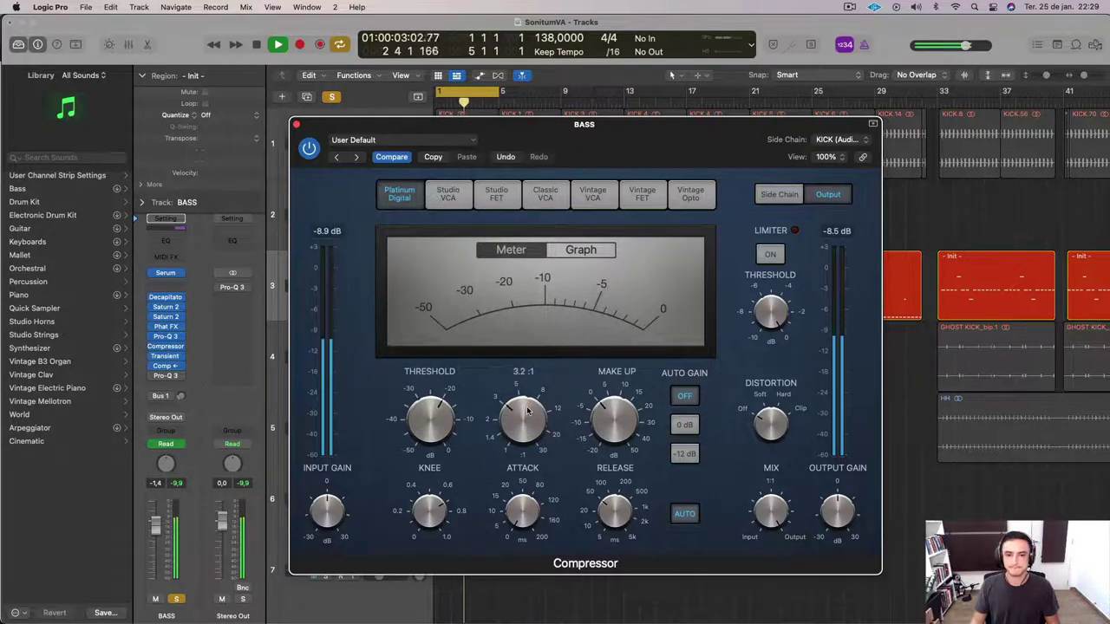
# Enable the last Pro-Q 3 on BASS, lower its 160 Hz band to about +0.96 dB and add a band near 1229 Hz at about +0.11 dB.
pyautogui.click(167, 376)
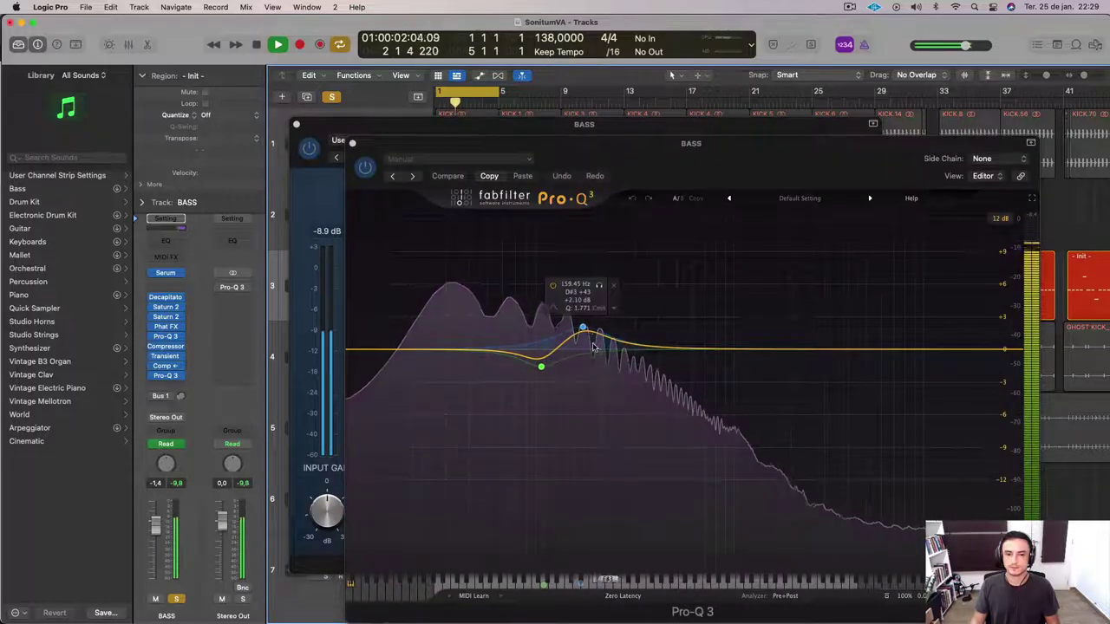
pyautogui.moveTo(583, 328)
pyautogui.mouseDown()
pyautogui.moveTo(586, 351)
pyautogui.moveTo(589, 318)
pyautogui.moveTo(587, 341)
pyautogui.mouseUp()
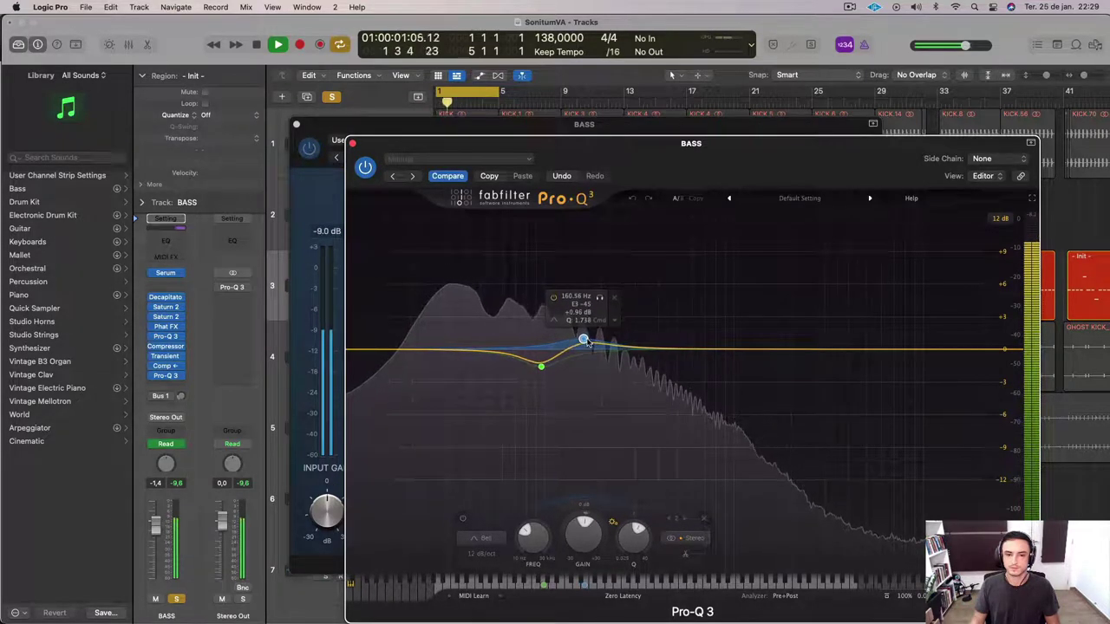
pyautogui.moveTo(735, 347)
pyautogui.mouseDown()
pyautogui.moveTo(794, 280)
pyautogui.moveTo(835, 325)
pyautogui.moveTo(715, 262)
pyautogui.moveTo(740, 347)
pyautogui.moveTo(751, 349)
pyautogui.mouseUp()
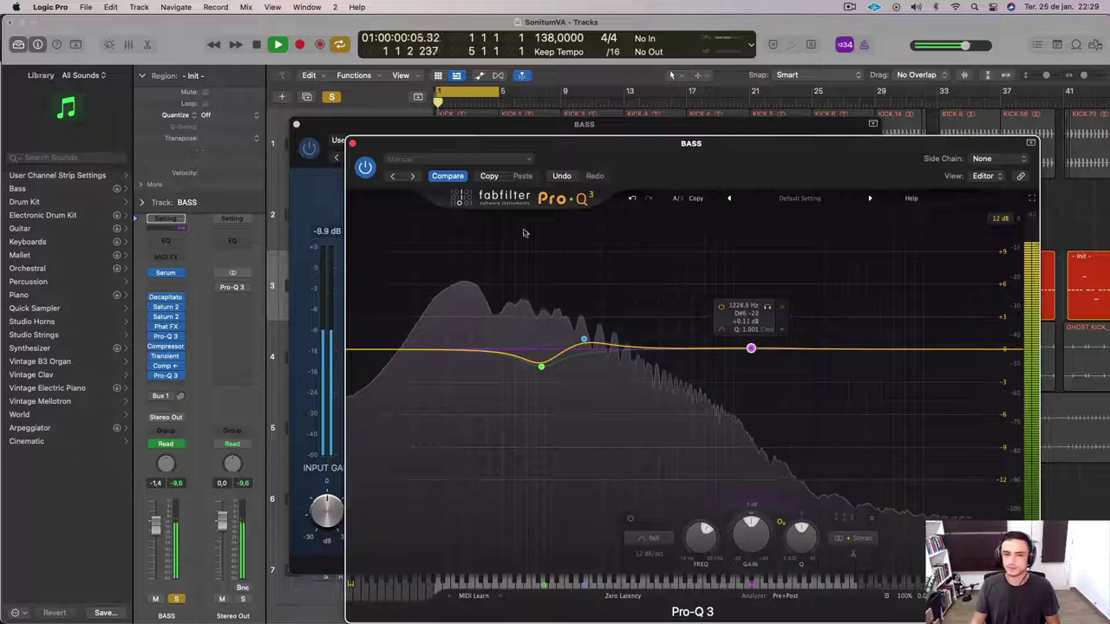
pyautogui.click(354, 143)
pyautogui.click(295, 124)
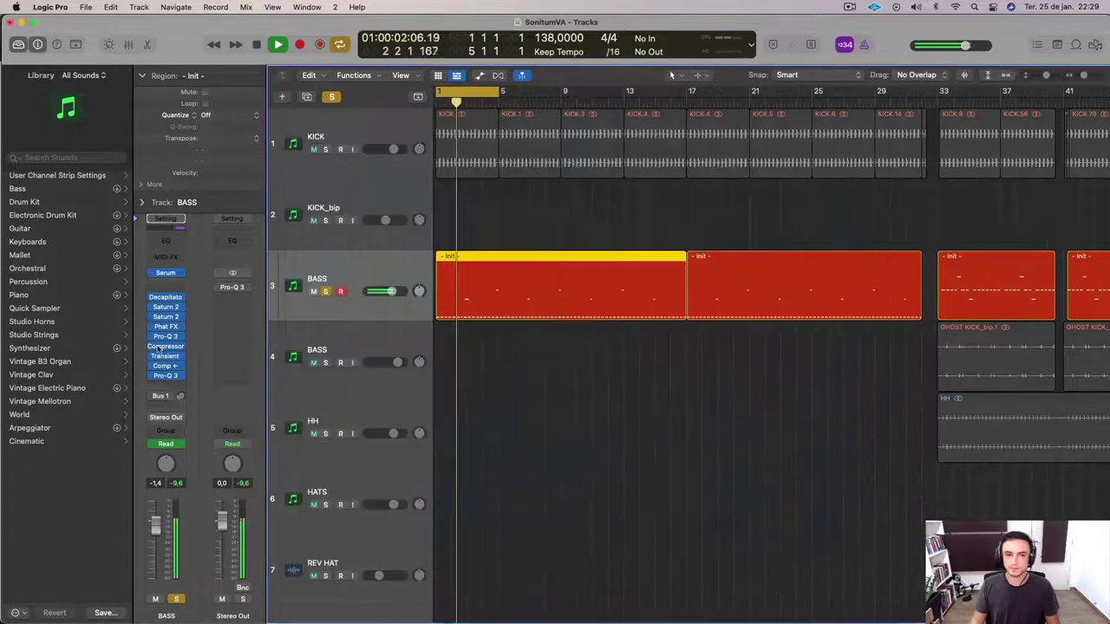
# Insert Plugin Alliance's Dangerous BAX EQ Mix in stereo after the last Pro-Q 3 on the BASS channel.
pyautogui.click(164, 385)
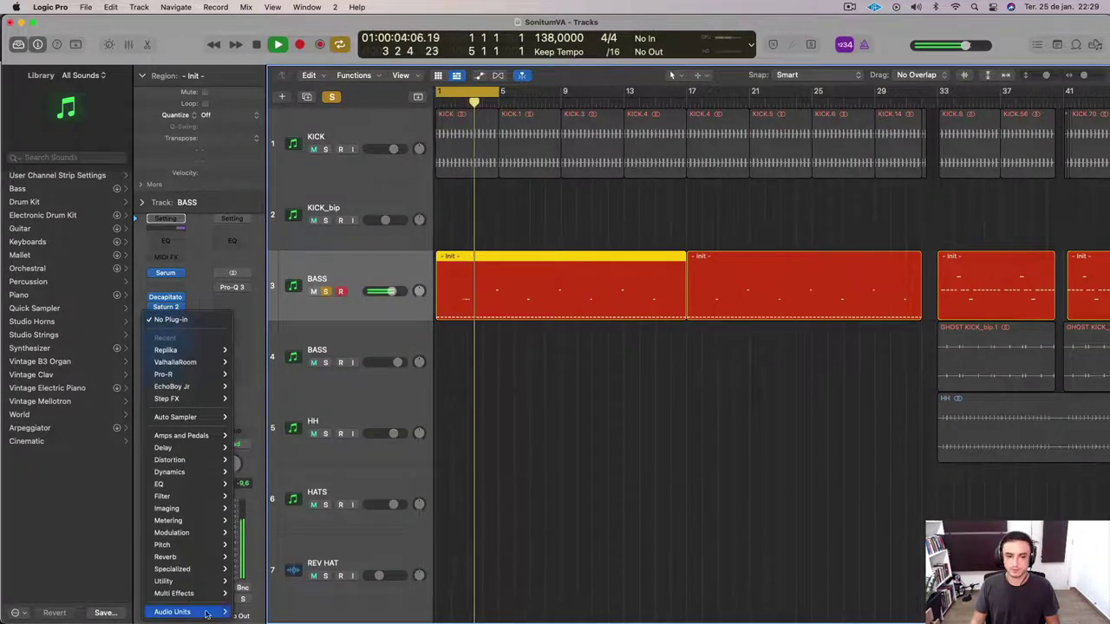
pyautogui.moveTo(183, 611)
pyautogui.moveTo(289, 611)
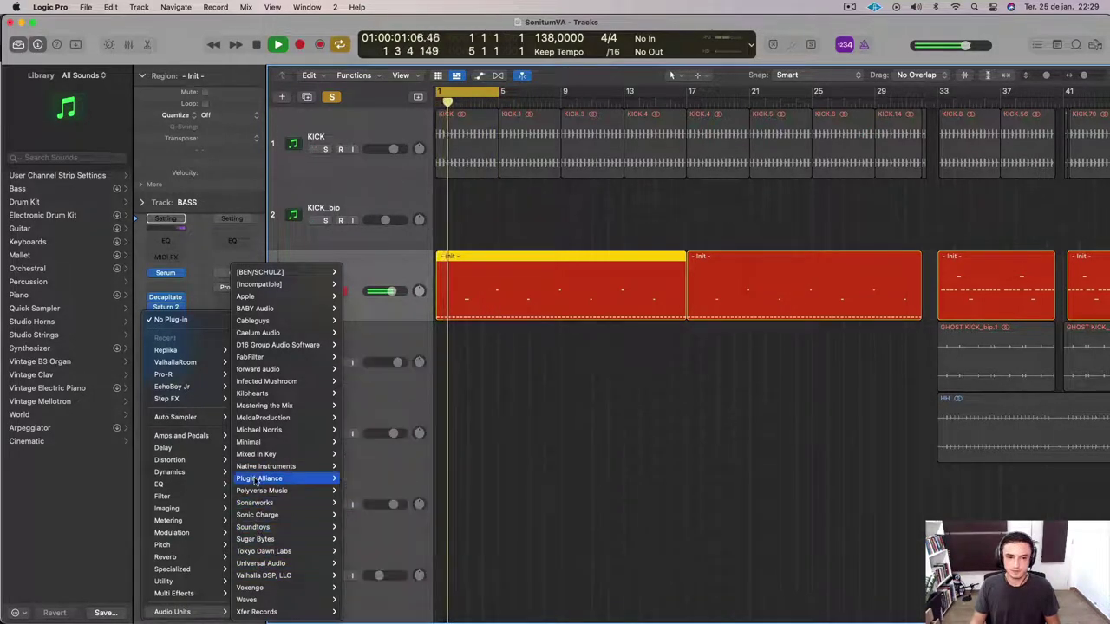
pyautogui.moveTo(260, 478)
pyautogui.scroll(-6, 407, 486)
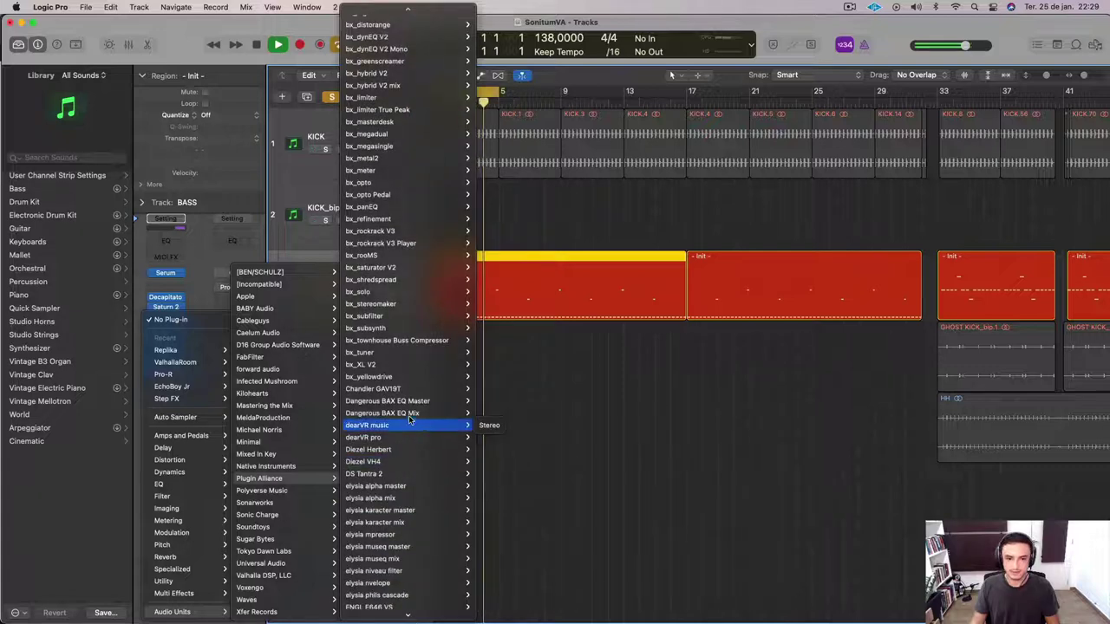
pyautogui.click(495, 426)
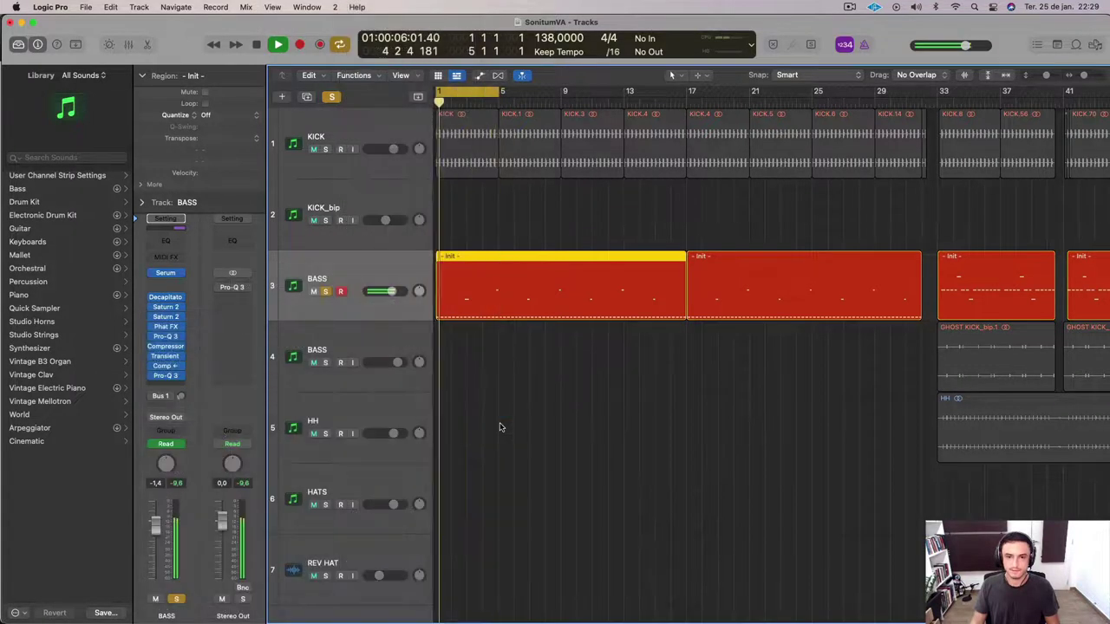
# Solo the KICK track alongside the bass and bypass the second Saturn 2 on the BASS channel.
pyautogui.click(326, 149)
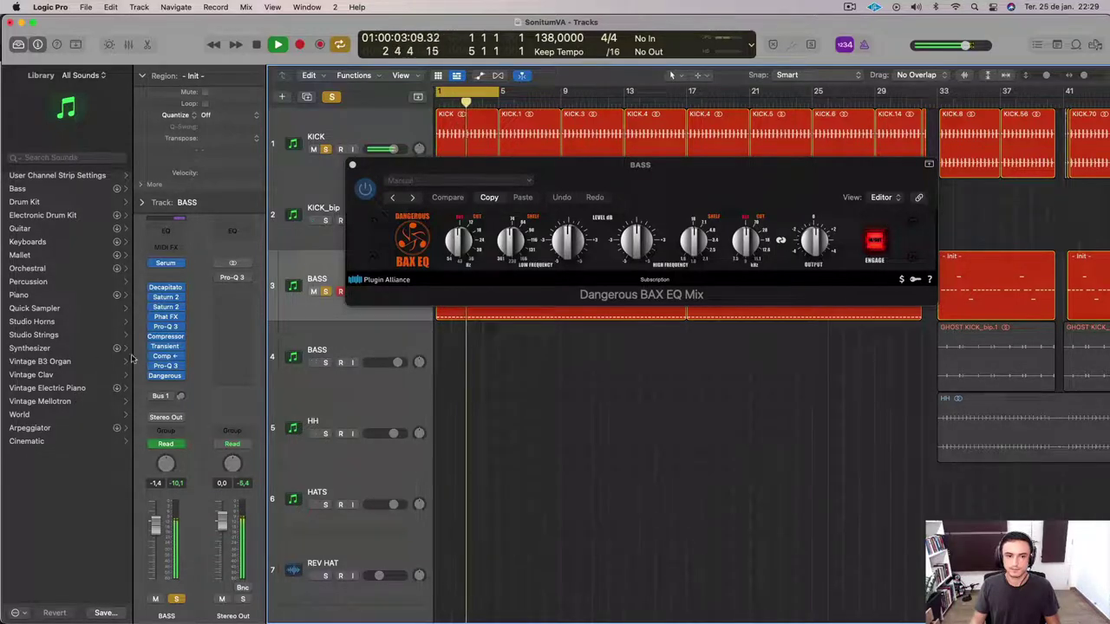
pyautogui.moveTo(154, 346); pyautogui.dragTo(153, 311)
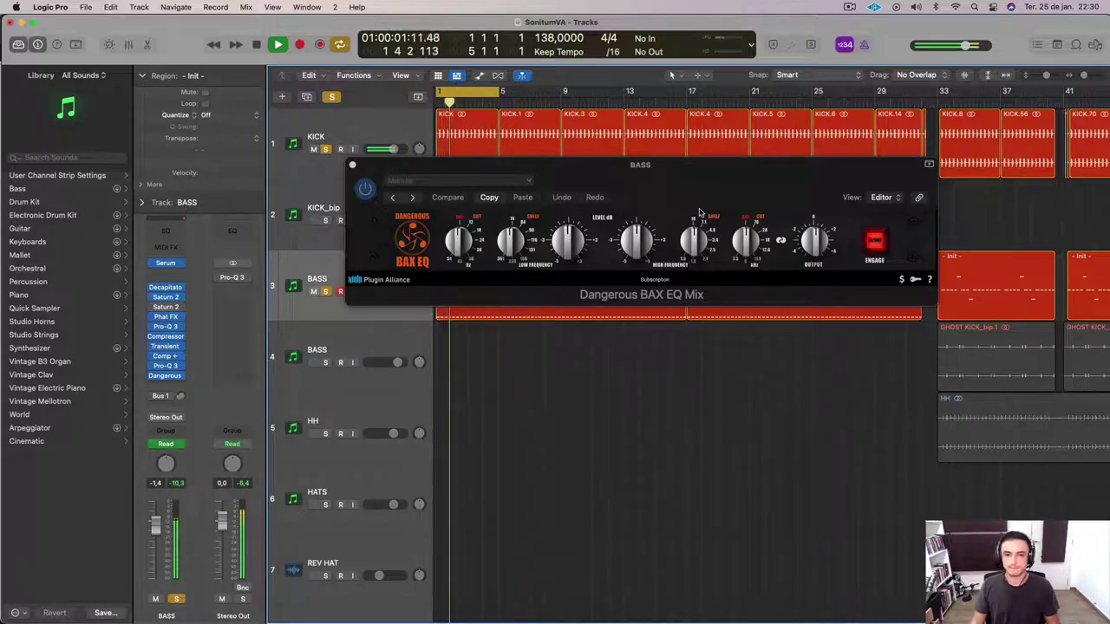
pyautogui.moveTo(699, 189); pyautogui.dragTo(655, 220)
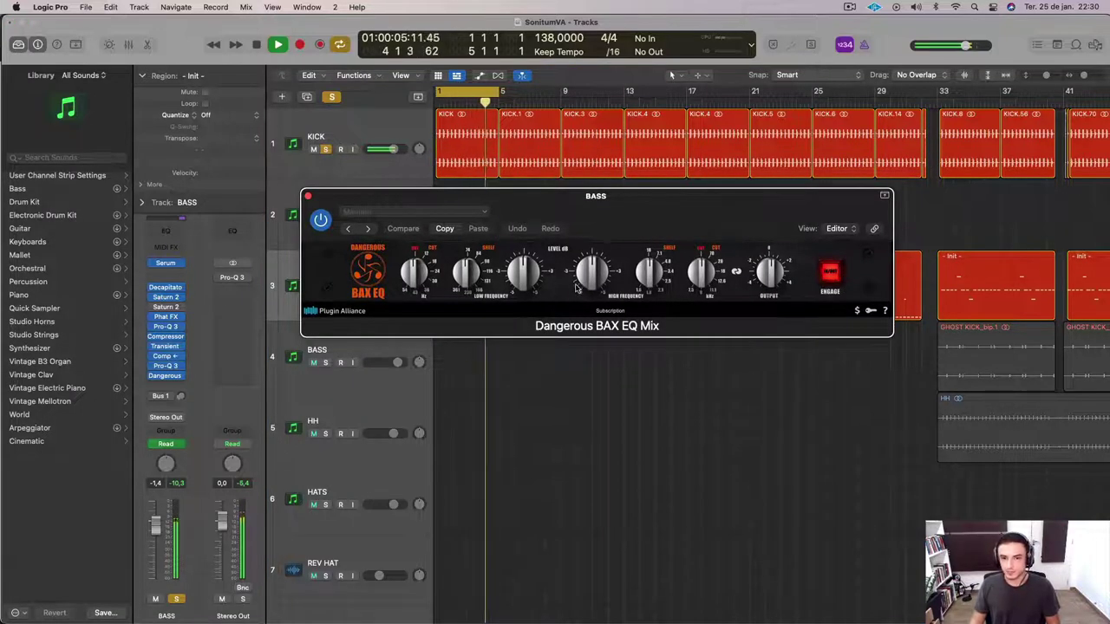
# Try different high-frequency level and high-shelf frequency settings on the BAX EQ during playback.
pyautogui.moveTo(593, 289)
pyautogui.mouseDown()
pyautogui.moveTo(594, 304)
pyautogui.moveTo(593, 293)
pyautogui.mouseUp()
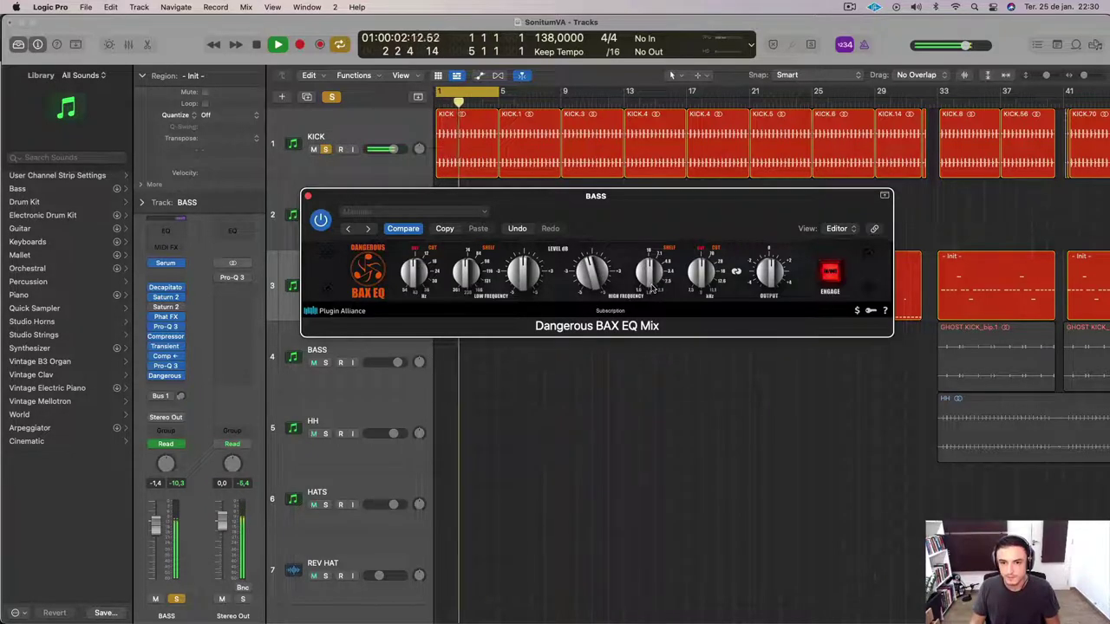
pyautogui.moveTo(647, 262); pyautogui.dragTo(616, 211)
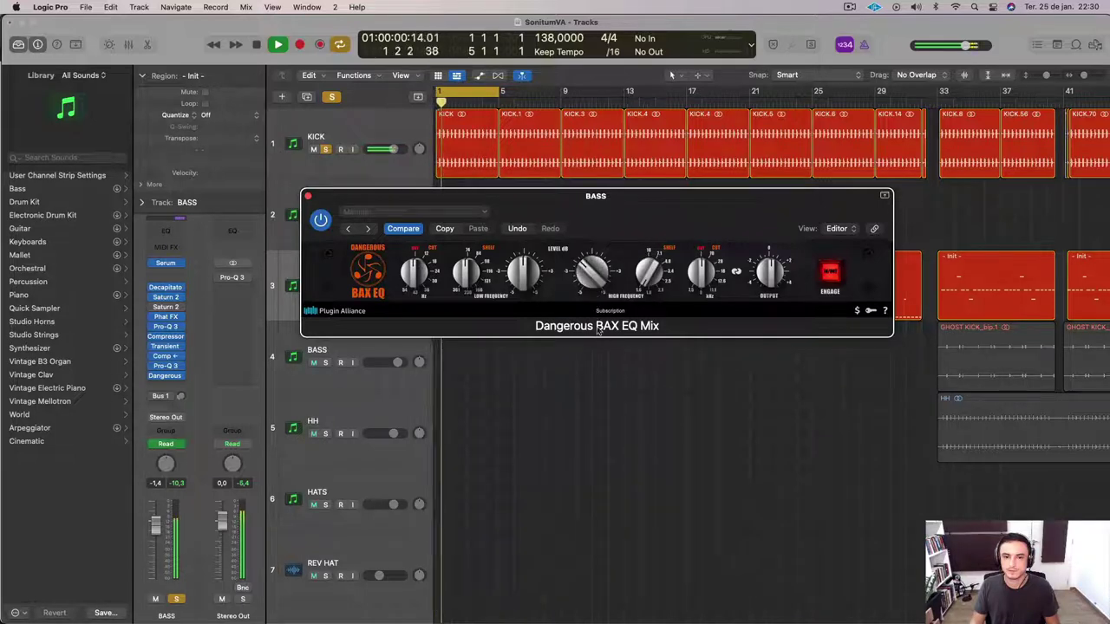
pyautogui.moveTo(604, 276); pyautogui.dragTo(593, 297)
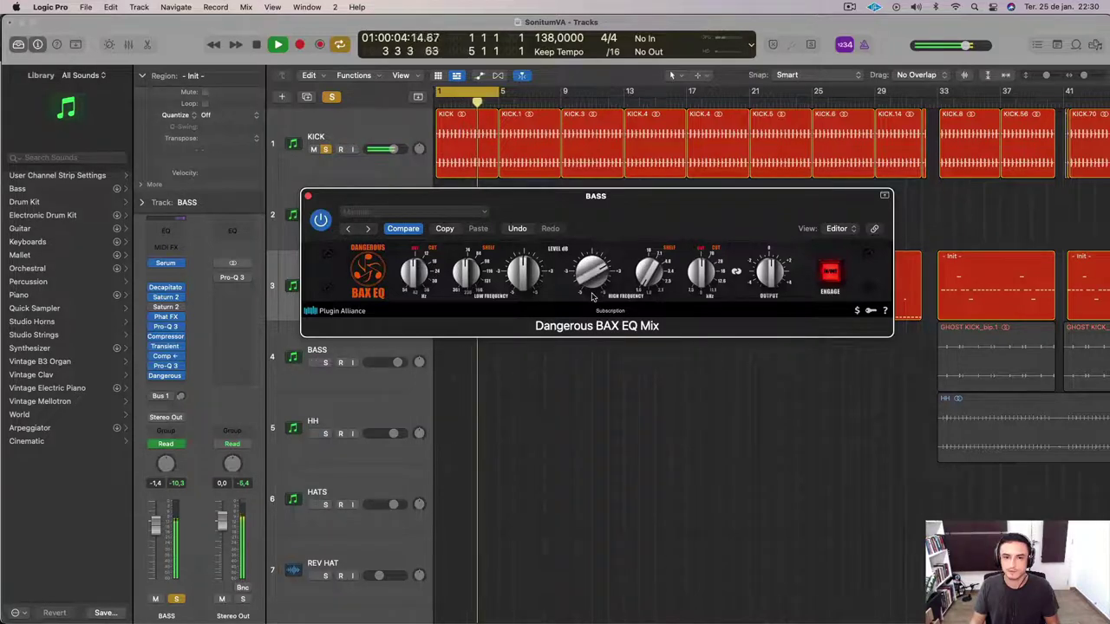
# Adjust the BAX EQ's low-shelf frequency and low-frequency level, and readjust its high shelf by ear.
pyautogui.moveTo(466, 285); pyautogui.dragTo(478, 229)
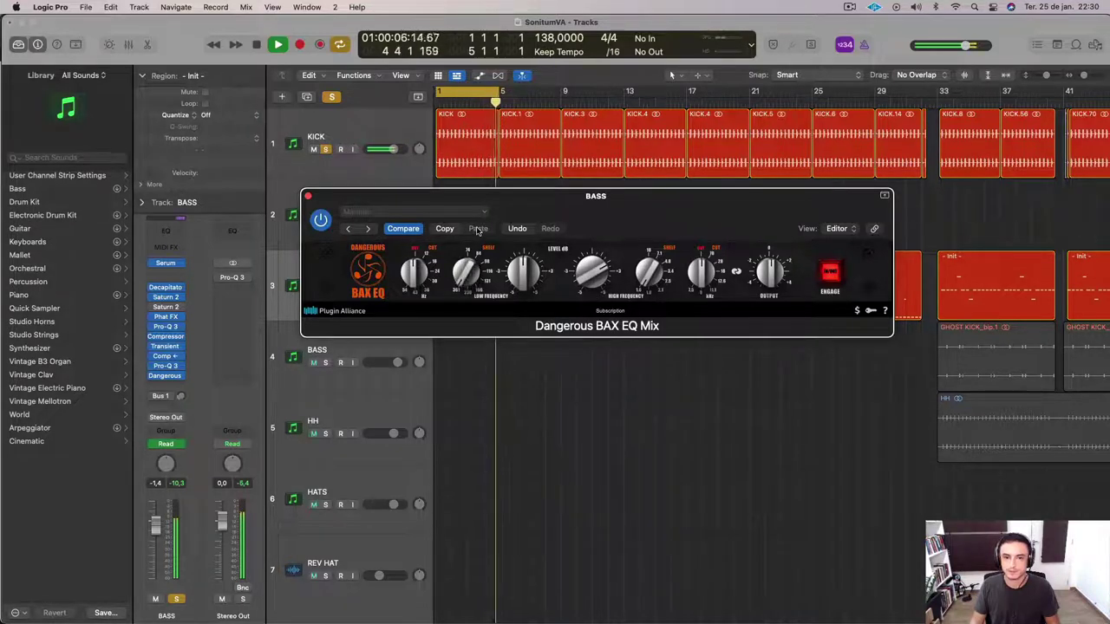
pyautogui.moveTo(527, 277); pyautogui.dragTo(535, 231)
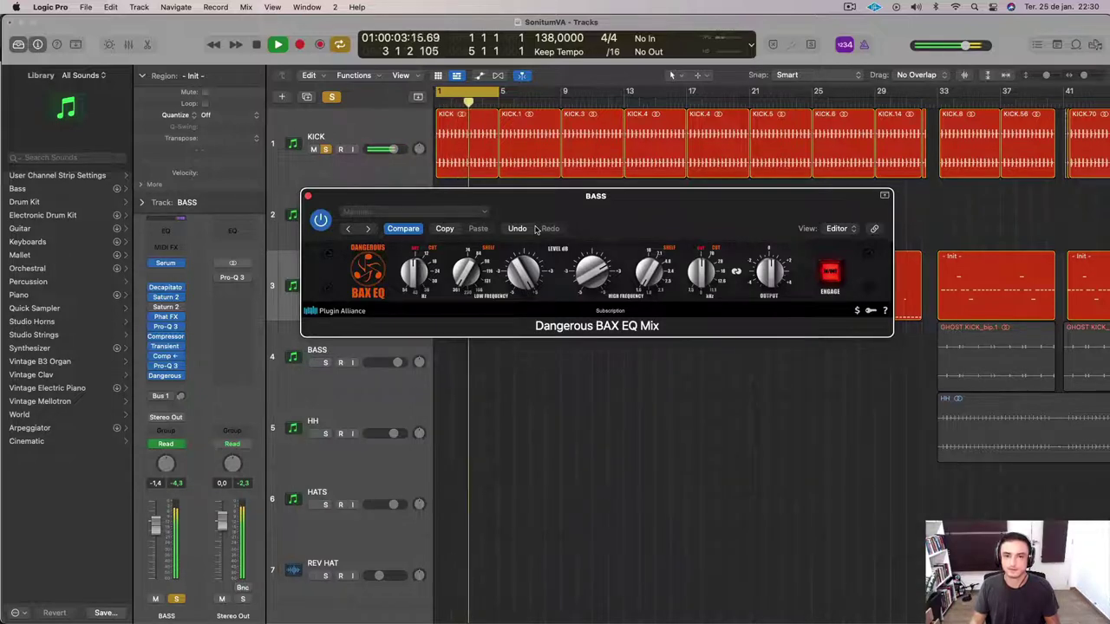
pyautogui.moveTo(536, 229); pyautogui.dragTo(535, 279)
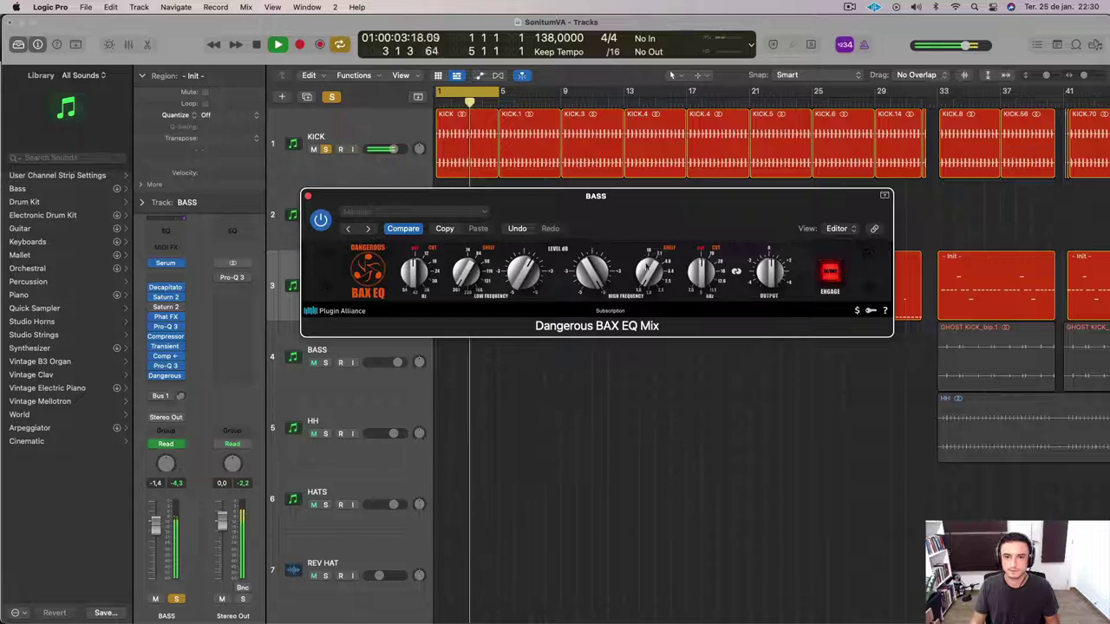
pyautogui.moveTo(646, 267); pyautogui.dragTo(607, 228)
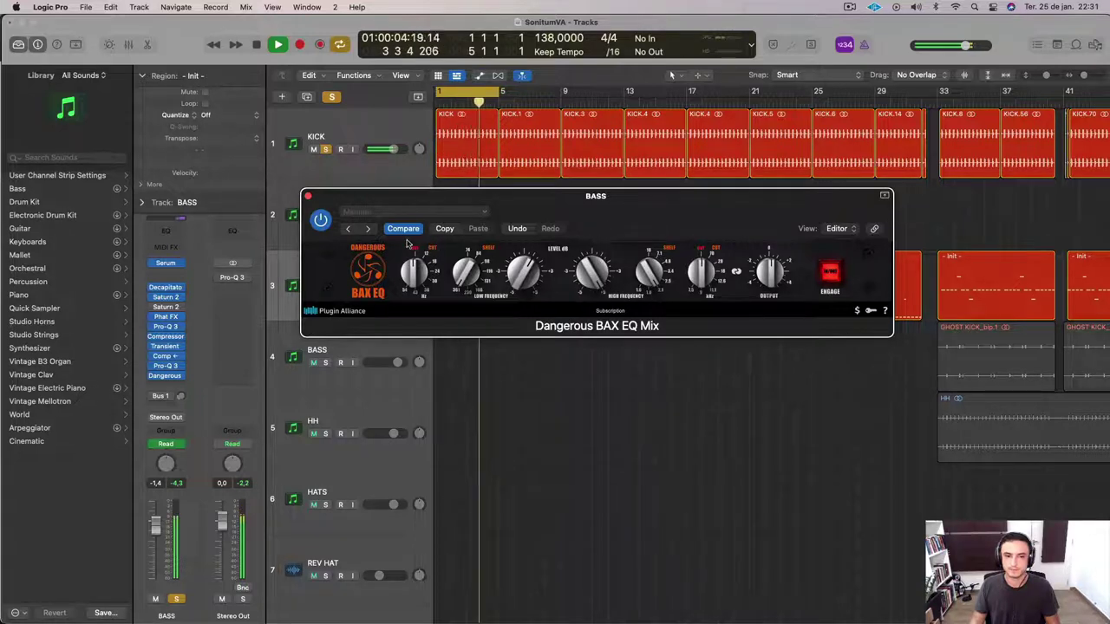
# Compare the kick and bass with the BAX EQ bypassed and enabled, and close its window.
pyautogui.click(321, 220)
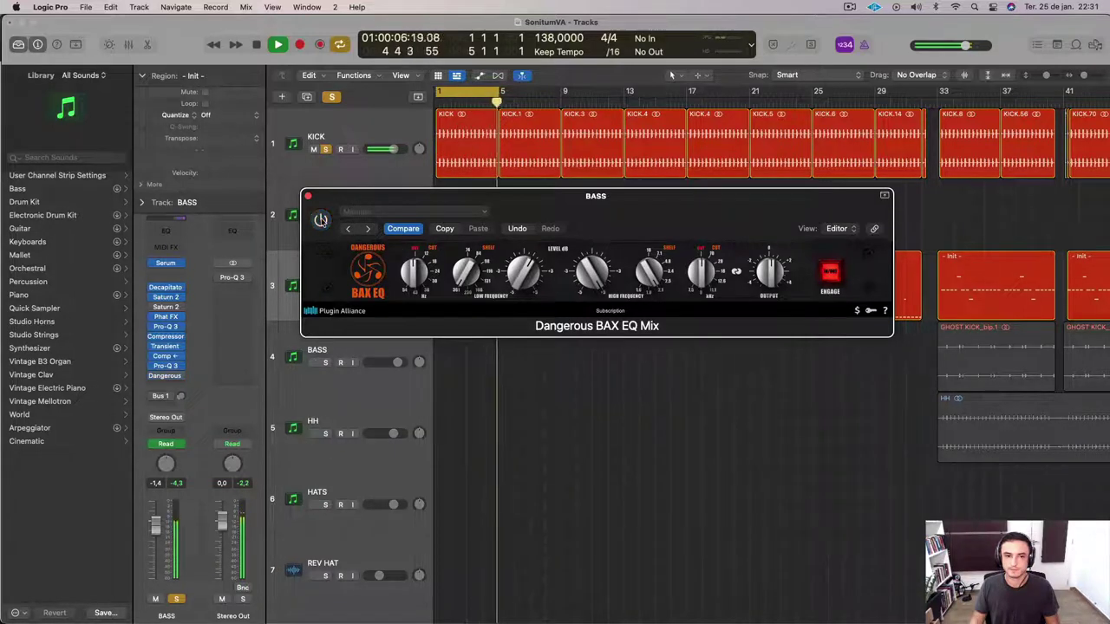
pyautogui.click(321, 220)
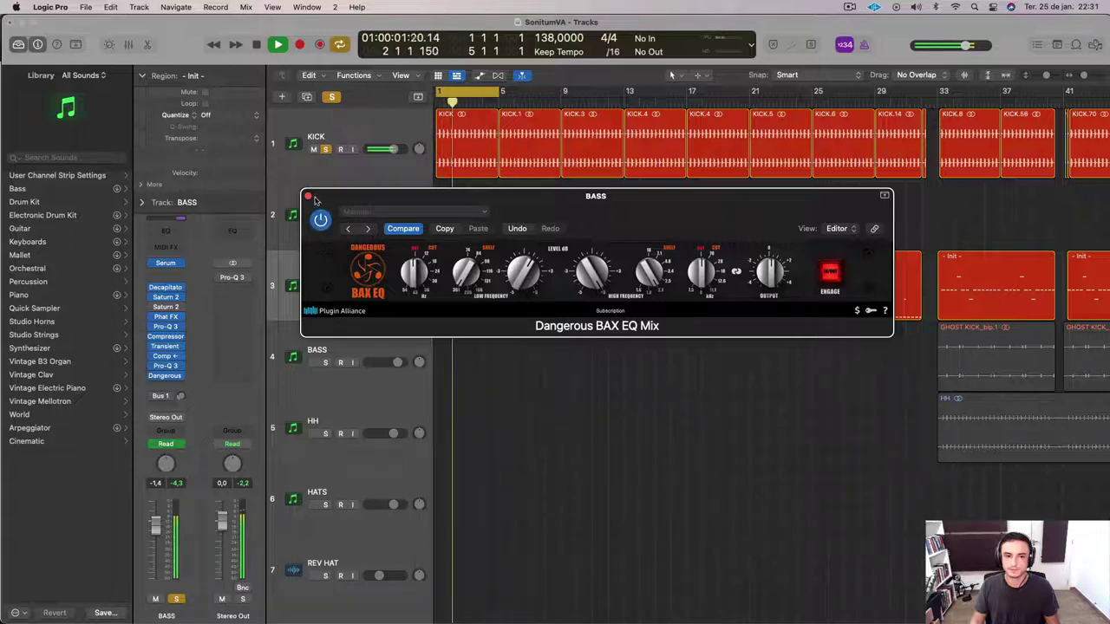
pyautogui.click(309, 197)
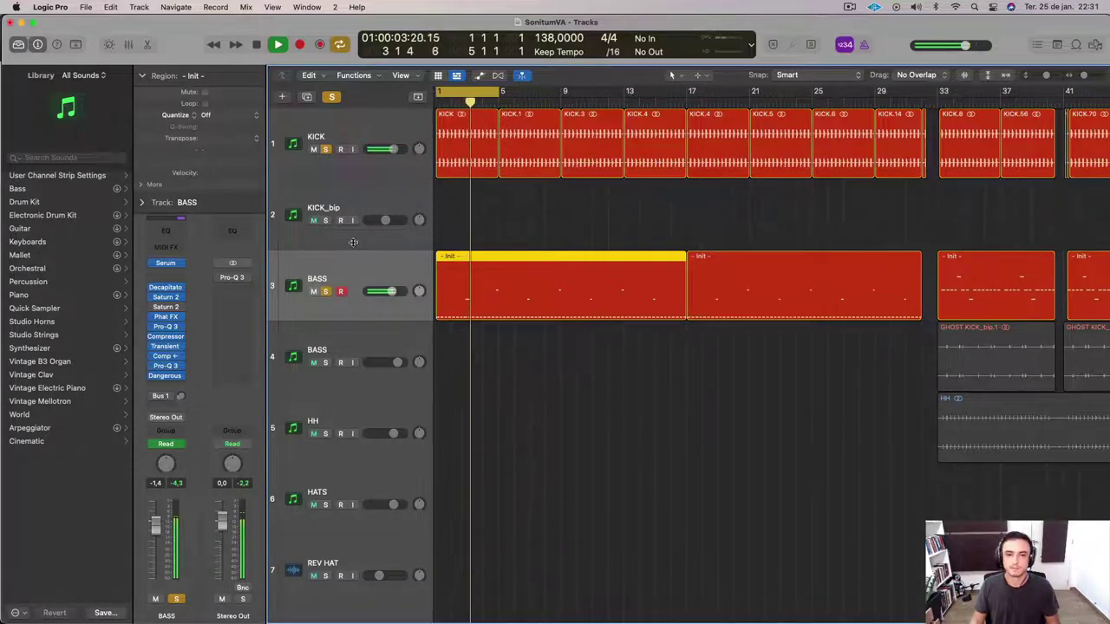
# Enable the Bus 1 send on BASS and inspect the Bass Amp Designer and Pro-Q 3 settings on the GUITAR AMP channel.
pyautogui.click(163, 395)
pyautogui.click(182, 398)
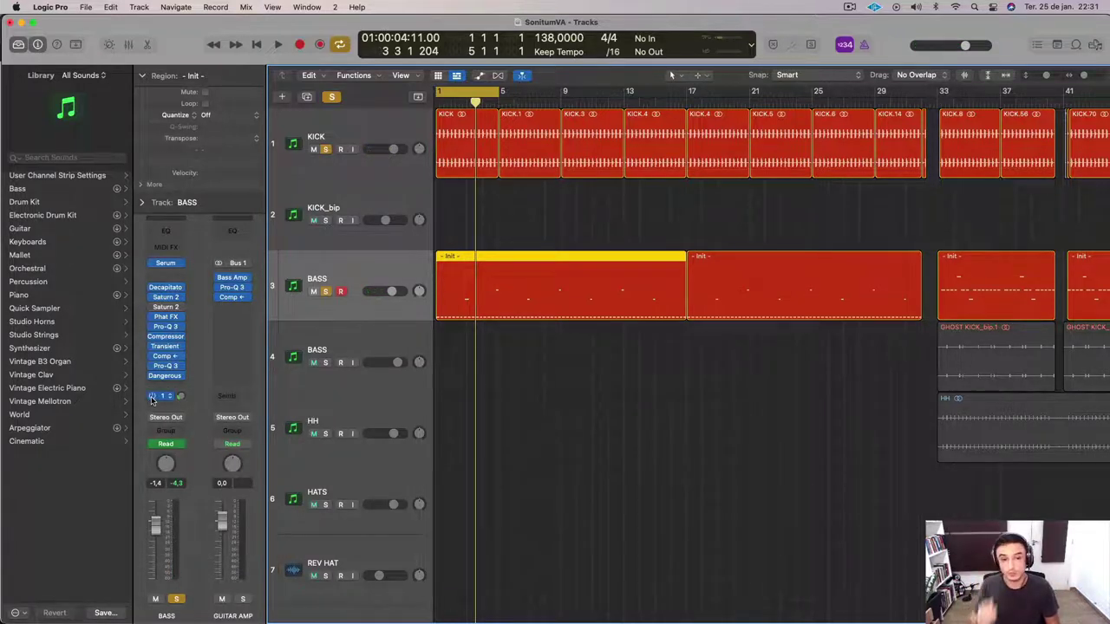
pyautogui.click(232, 278)
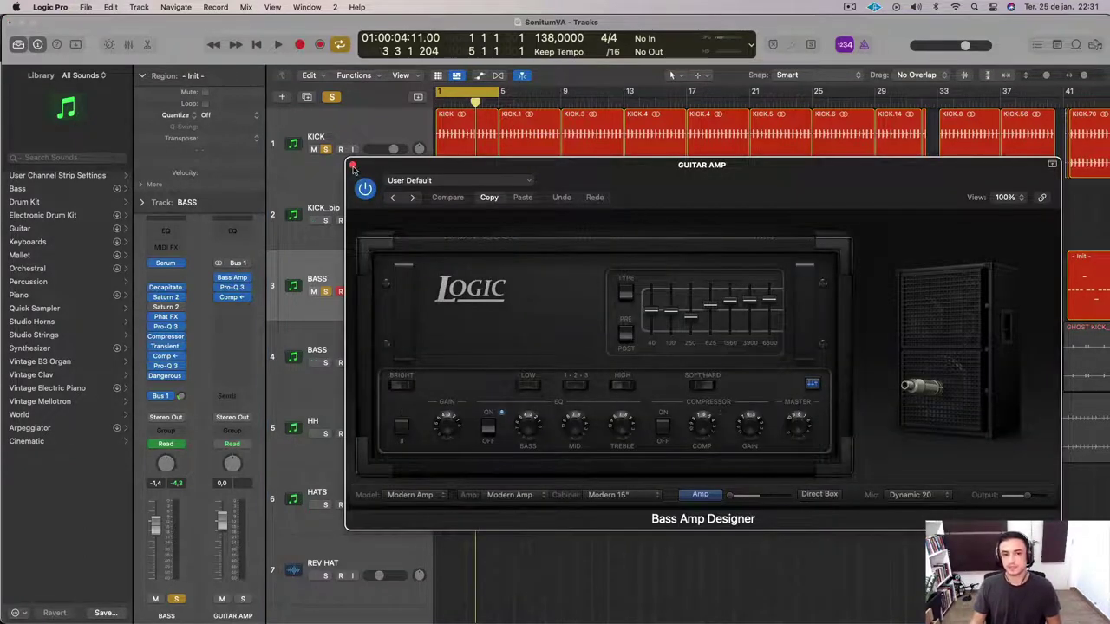
pyautogui.click(353, 165)
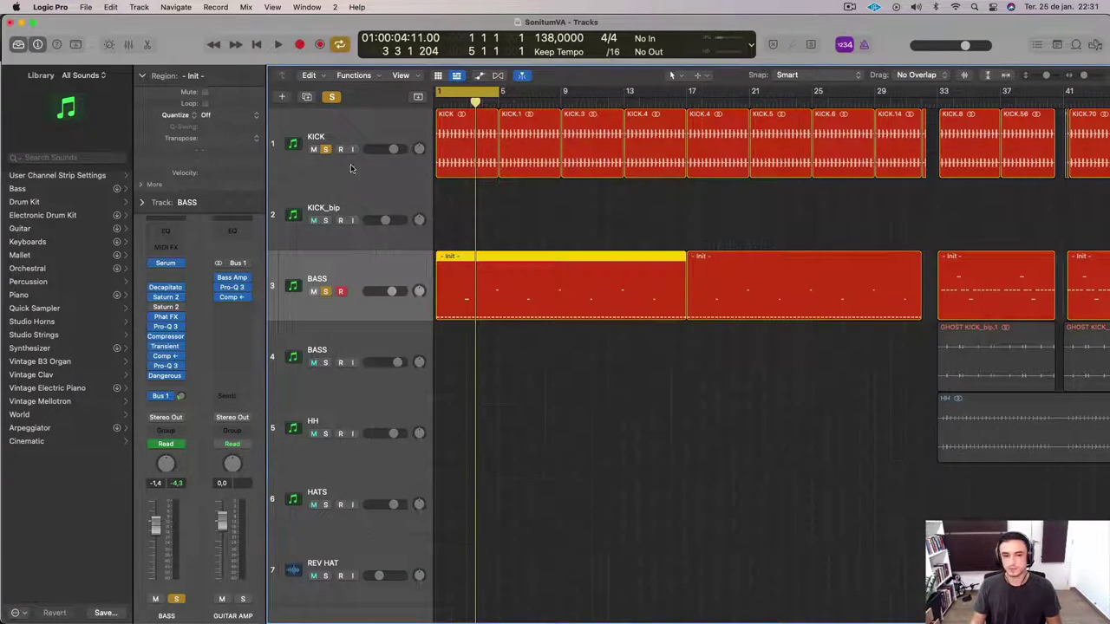
pyautogui.click(233, 289)
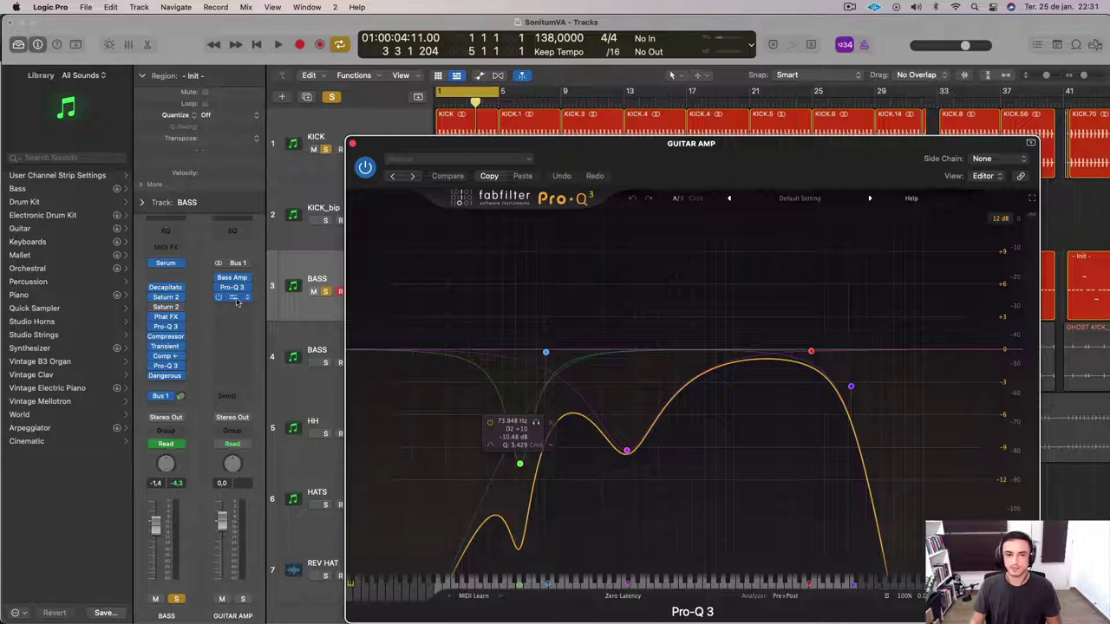
pyautogui.click(353, 145)
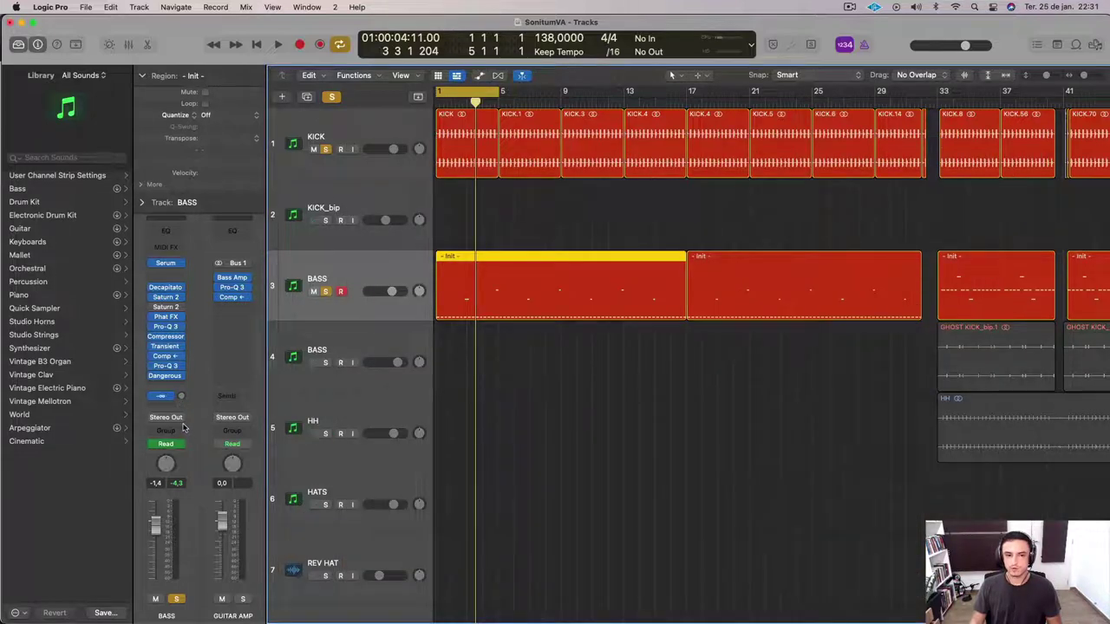
# Trim the BAX EQ's output slightly below 0 during playback, rechecking the BASS peak level between adjustments.
pyautogui.press('space')
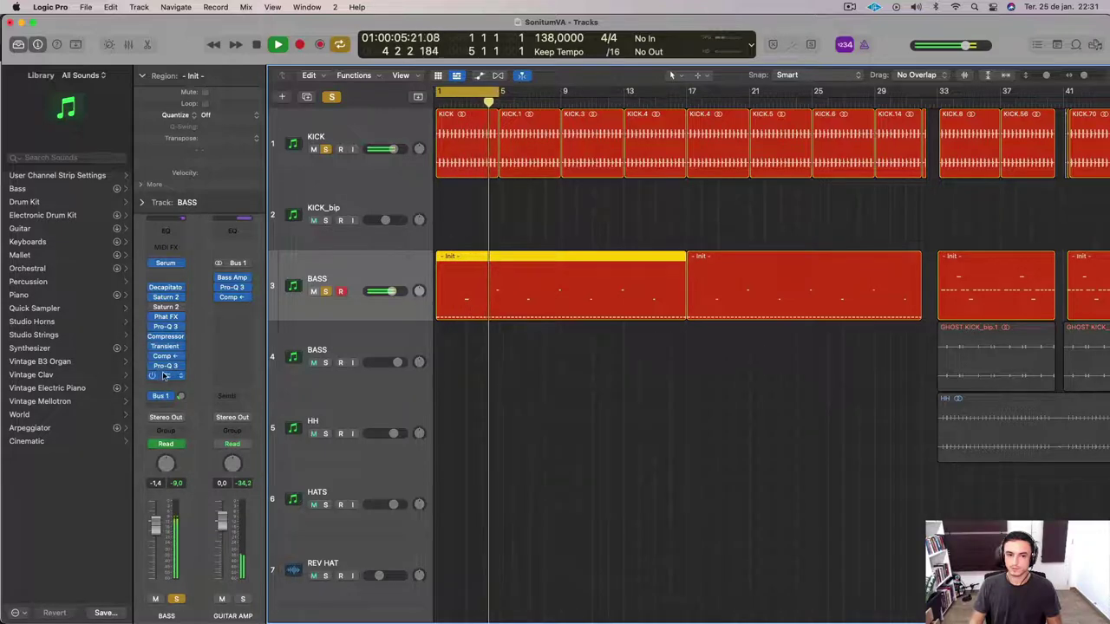
pyautogui.click(165, 375)
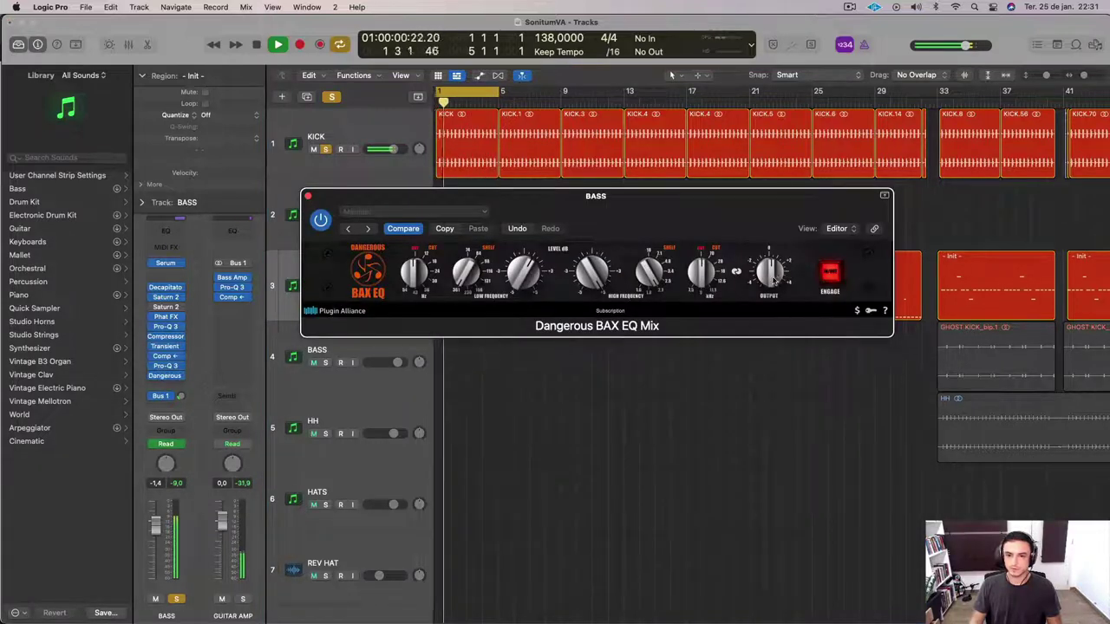
pyautogui.moveTo(770, 272); pyautogui.dragTo(771, 282)
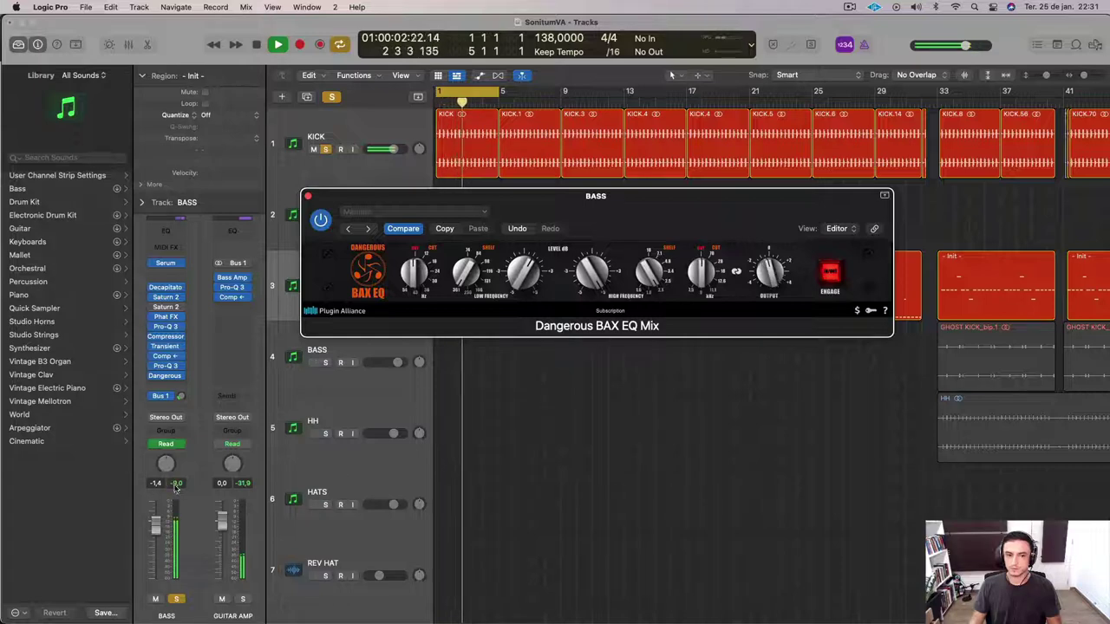
pyautogui.click(174, 484)
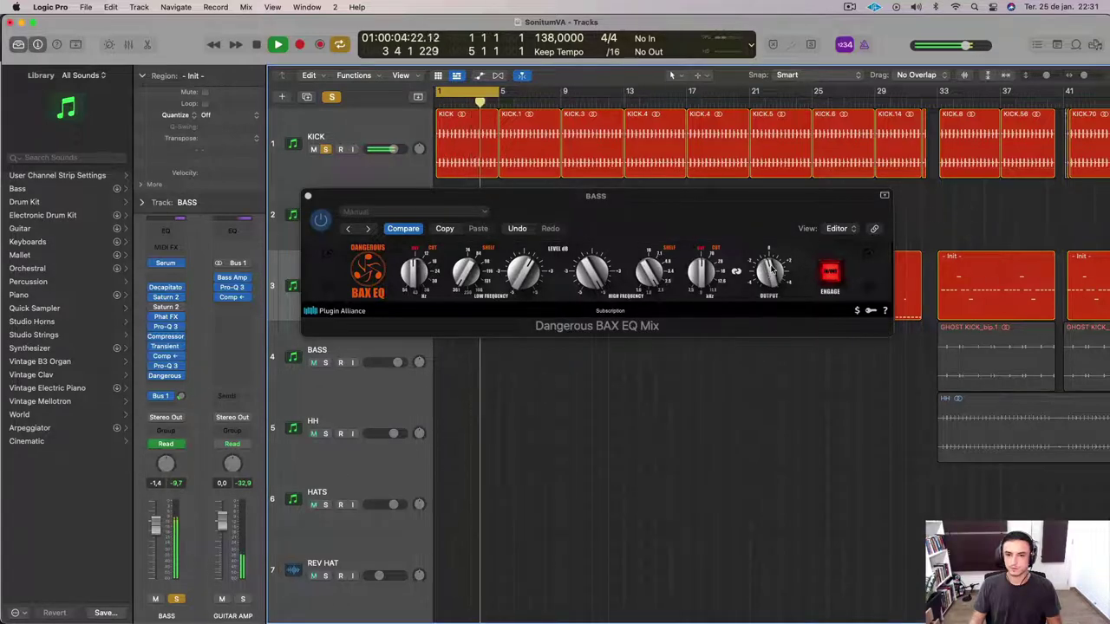
pyautogui.moveTo(771, 269); pyautogui.dragTo(771, 266)
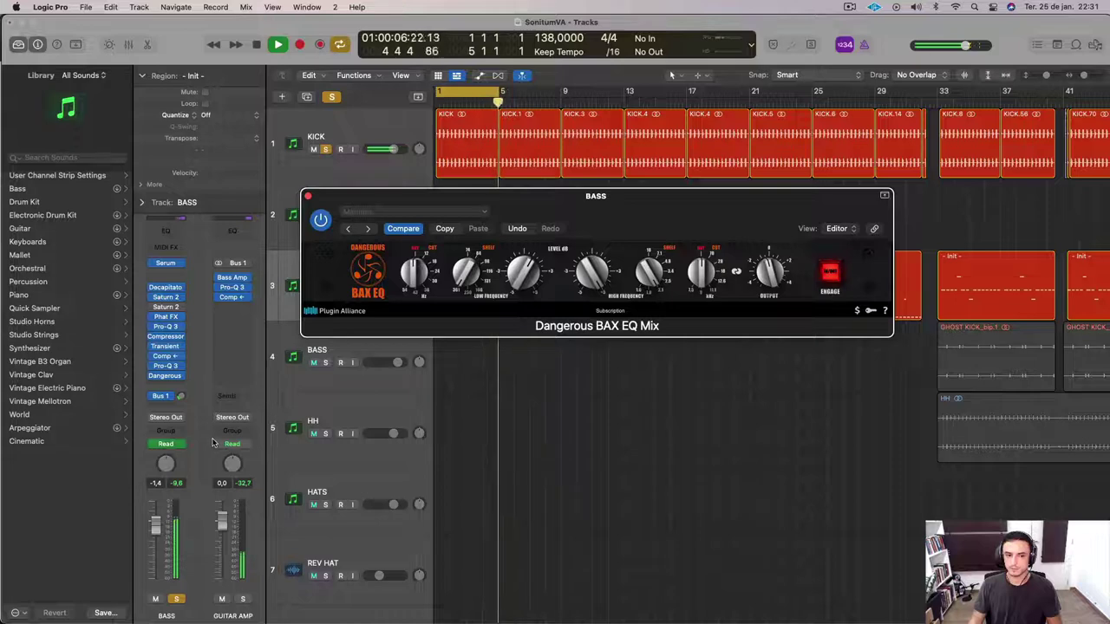
# Reset the BASS peak reading and compare the sound with the BAX EQ bypassed and enabled.
pyautogui.click(177, 483)
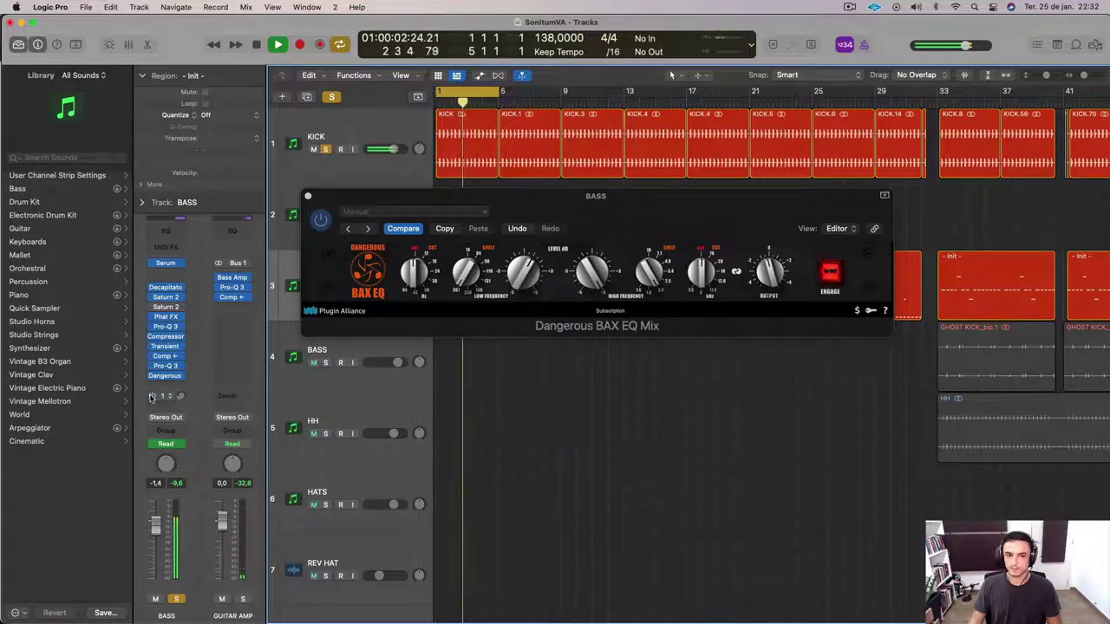
pyautogui.click(320, 222)
pyautogui.click(320, 222)
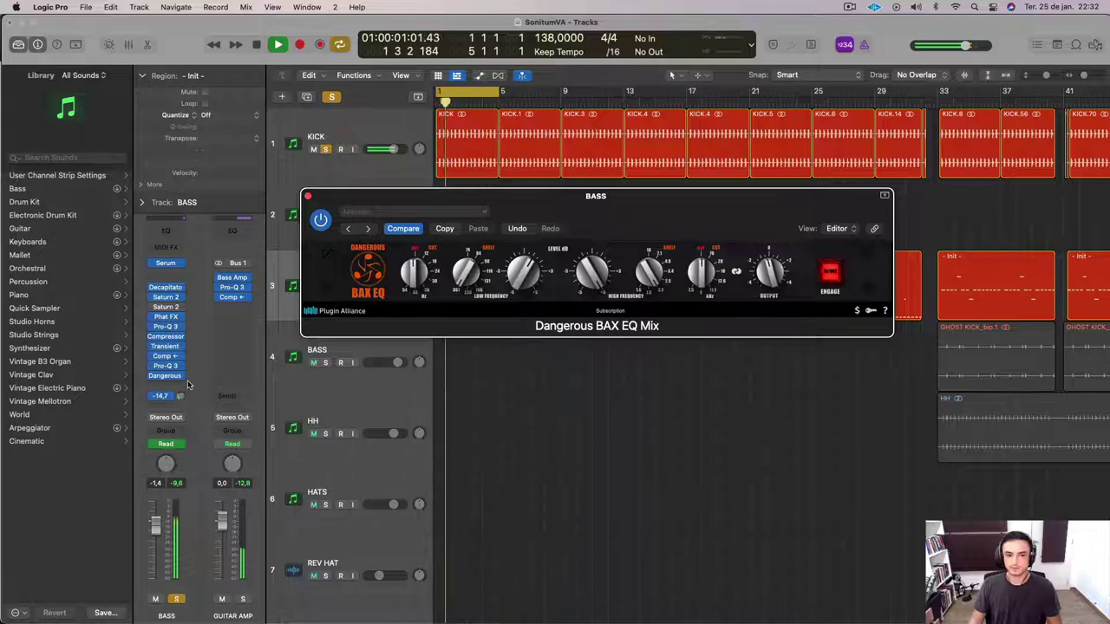
# Lower the Bus 1 send level on BASS to about -21.7 dB and close the BAX EQ window.
pyautogui.click(192, 396)
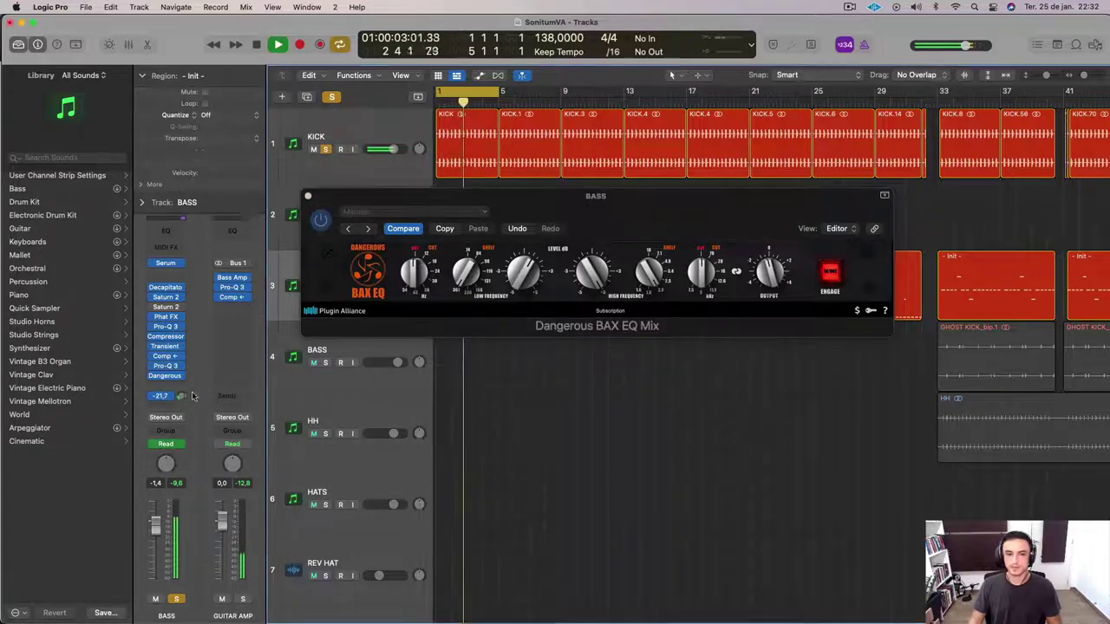
pyautogui.click(308, 196)
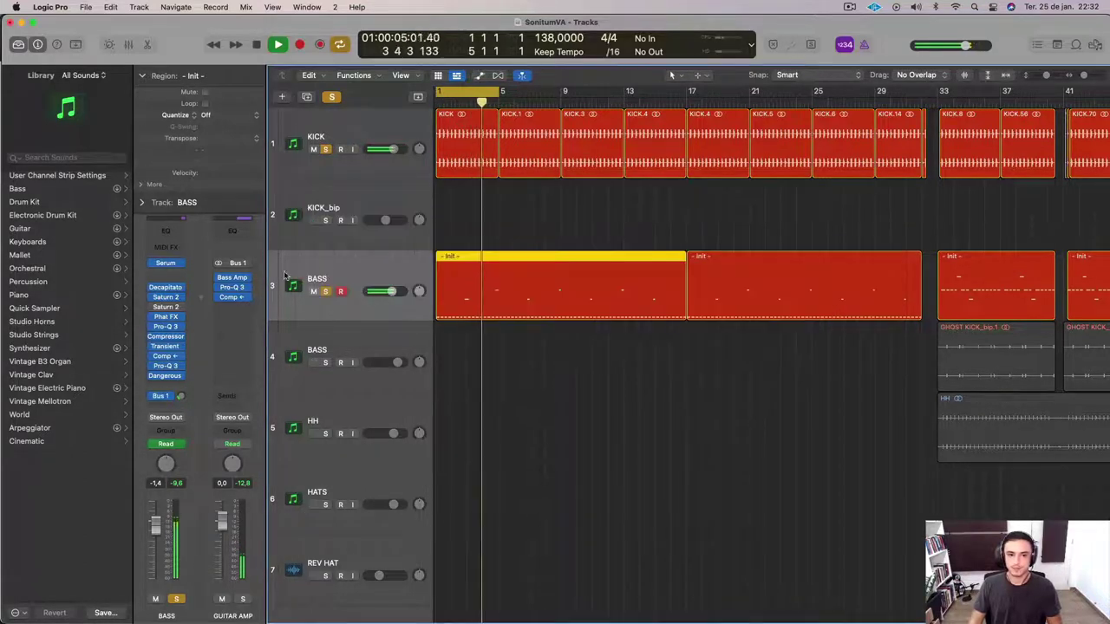
# Turn off solo on the BASS and KICK tracks, and remove the second Saturn 2 from BASS with playback stopped.
pyautogui.click(325, 292)
pyautogui.click(325, 149)
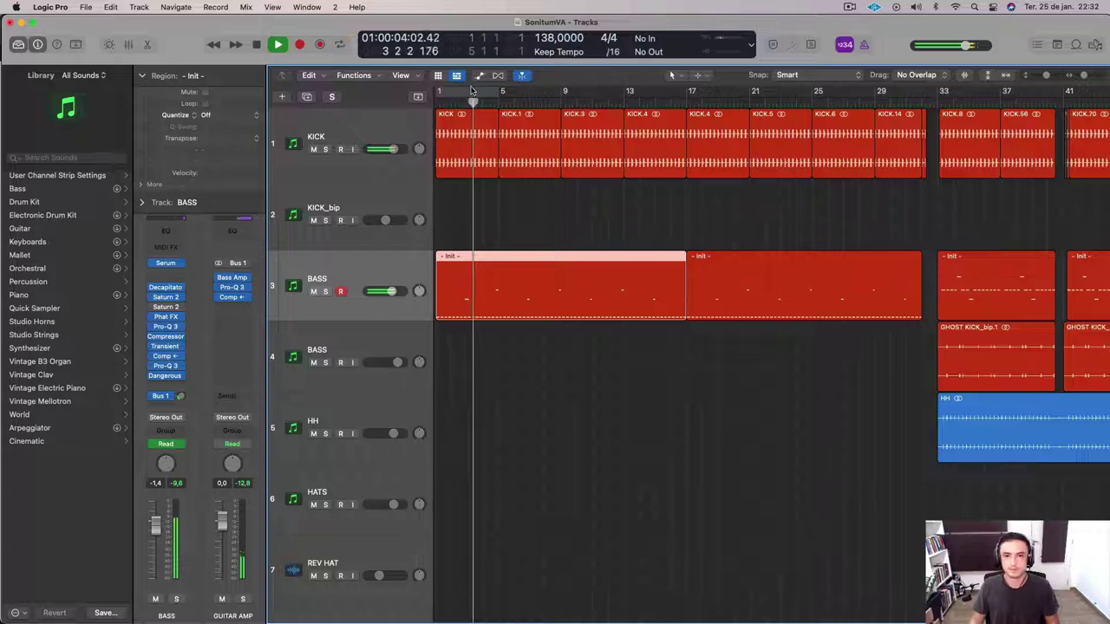
pyautogui.press('space')
pyautogui.click(182, 309)
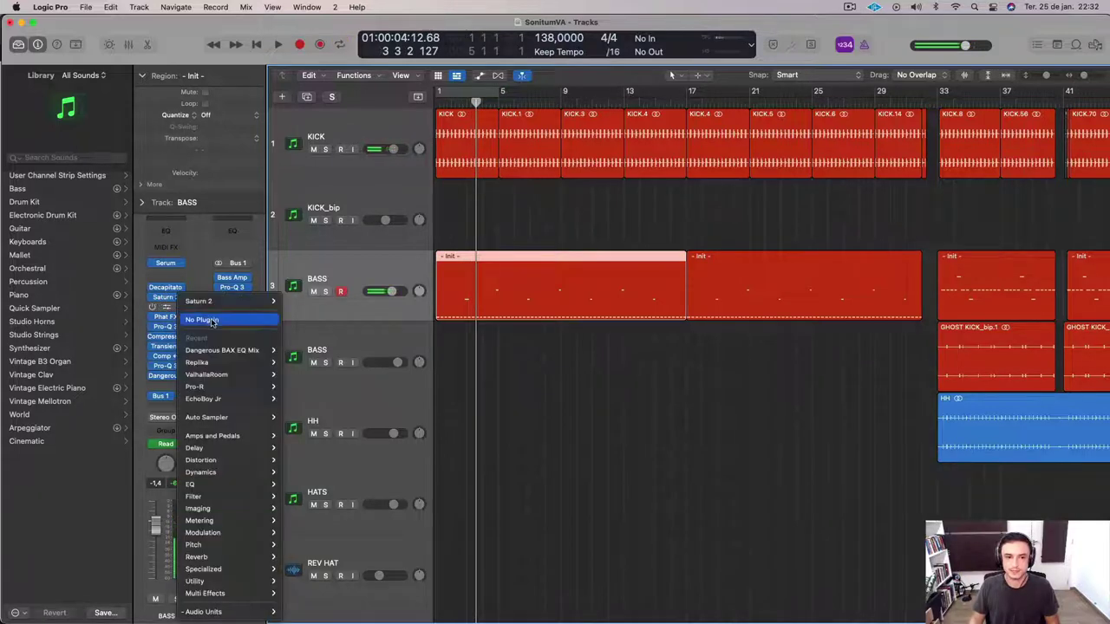
pyautogui.click(212, 321)
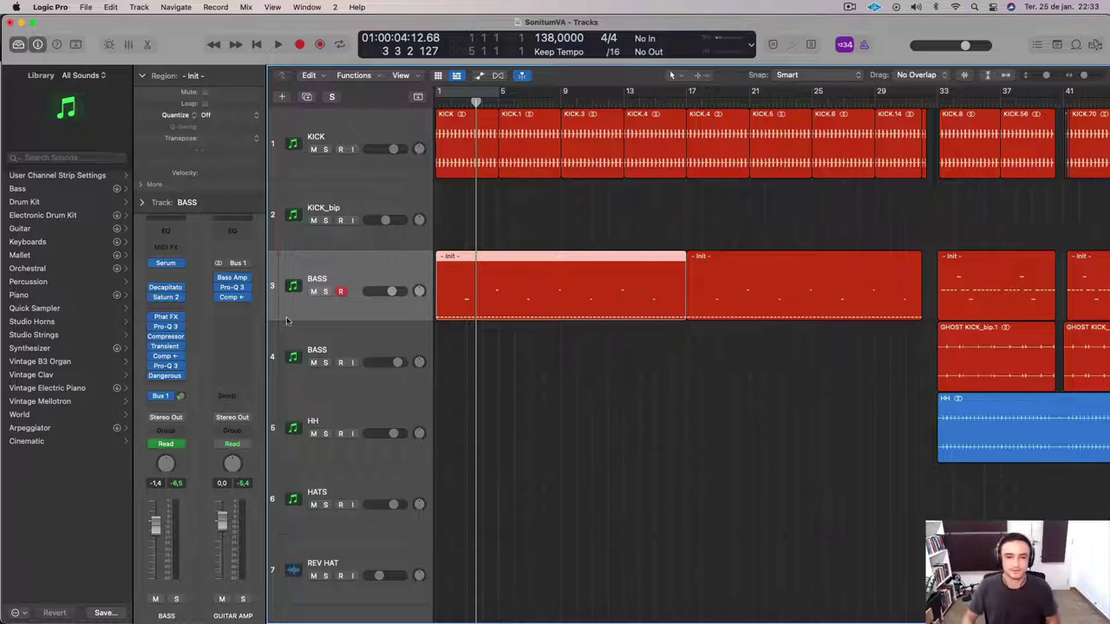
# Select all regions on the BASS track and compare playback with the BASS effects and Bus 1 send enabled and bypassed.
pyautogui.press('super+a')
pyautogui.press('space')
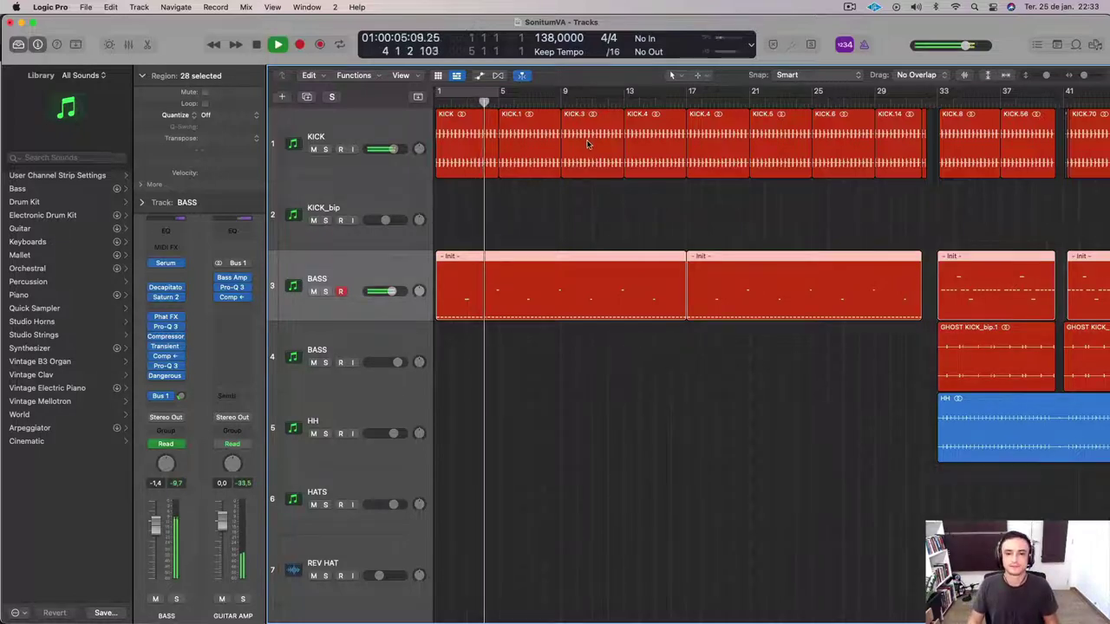
pyautogui.press('space')
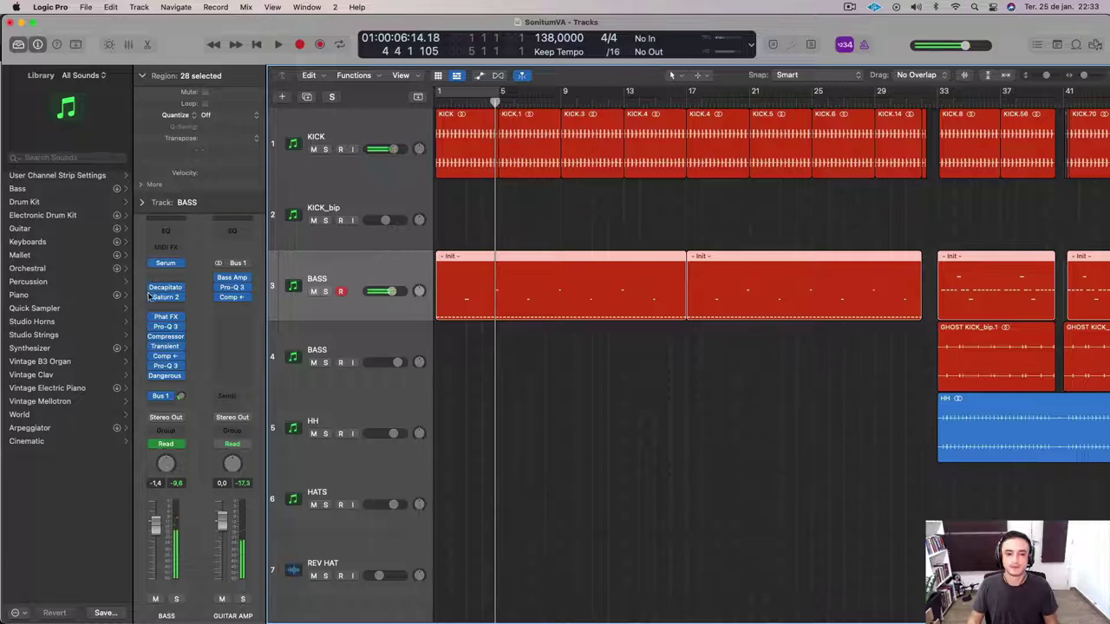
pyautogui.press('space')
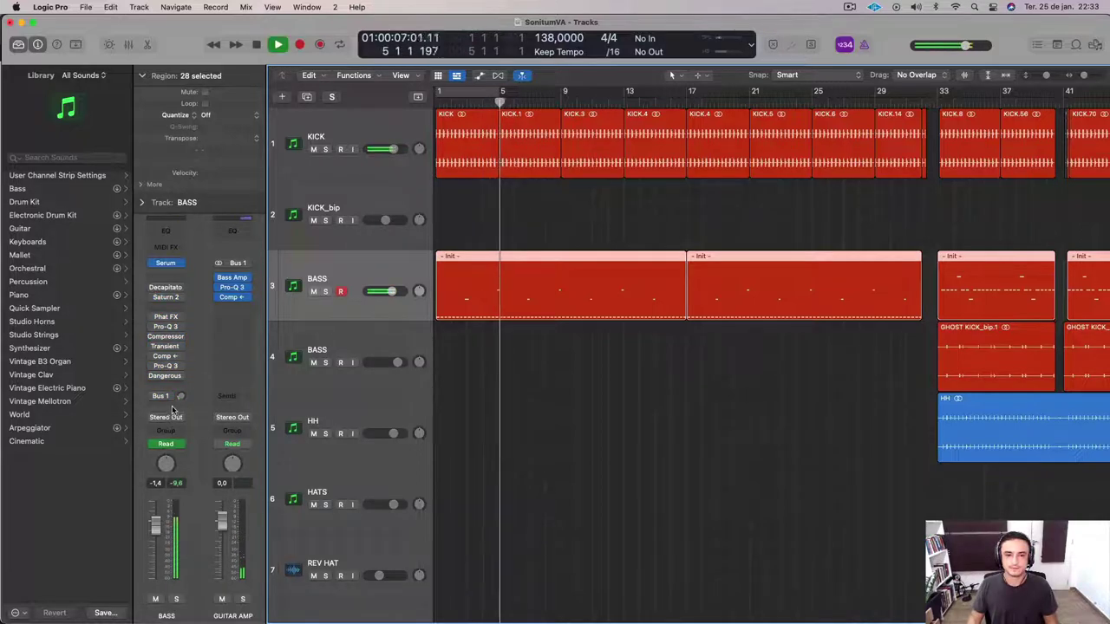
# Loop playback over bars 1 to 5 and raise the Bus 1 send level on the BASS channel.
pyautogui.press('space')
pyautogui.moveTo(495, 92); pyautogui.dragTo(497, 115)
pyautogui.press('space')
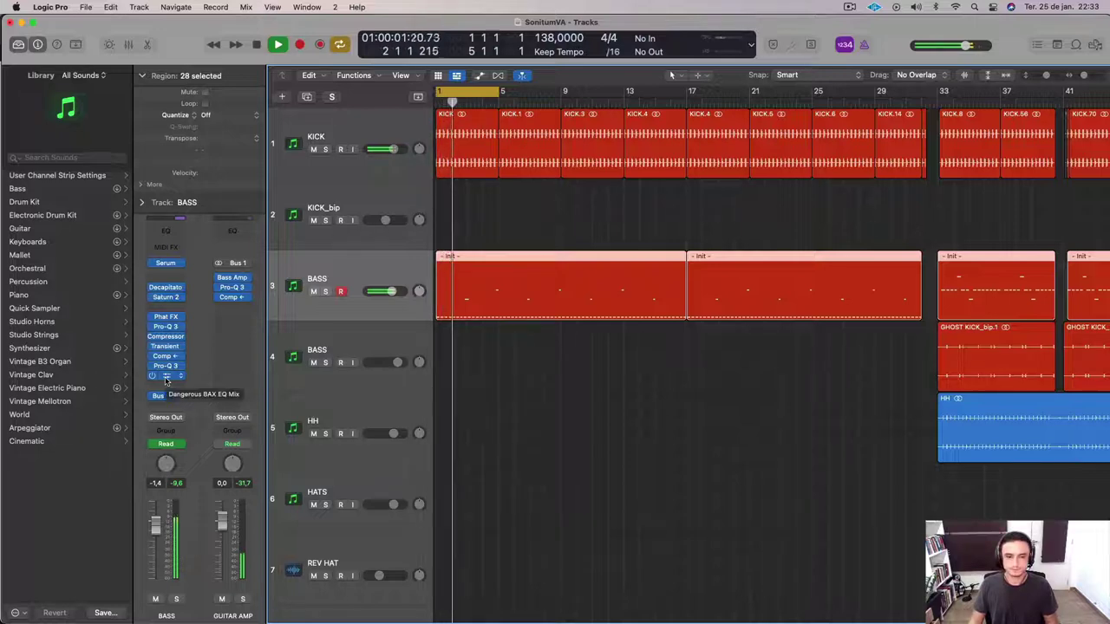
pyautogui.moveTo(159, 292)
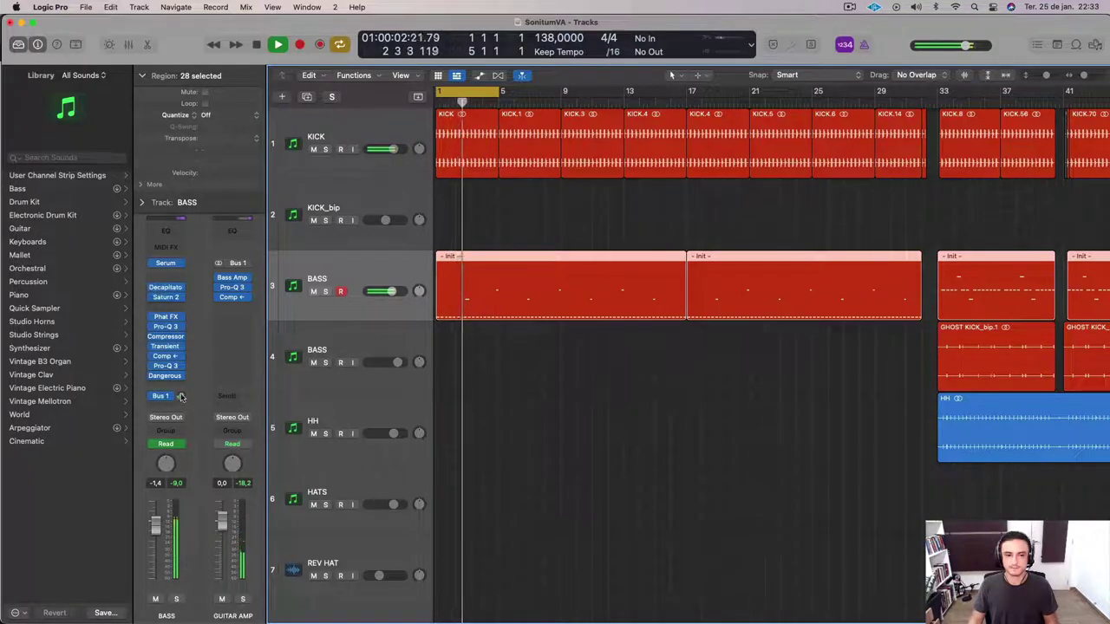
pyautogui.moveTo(182, 395)
pyautogui.mouseDown()
pyautogui.moveTo(182, 371)
pyautogui.moveTo(180, 382)
pyautogui.mouseUp()
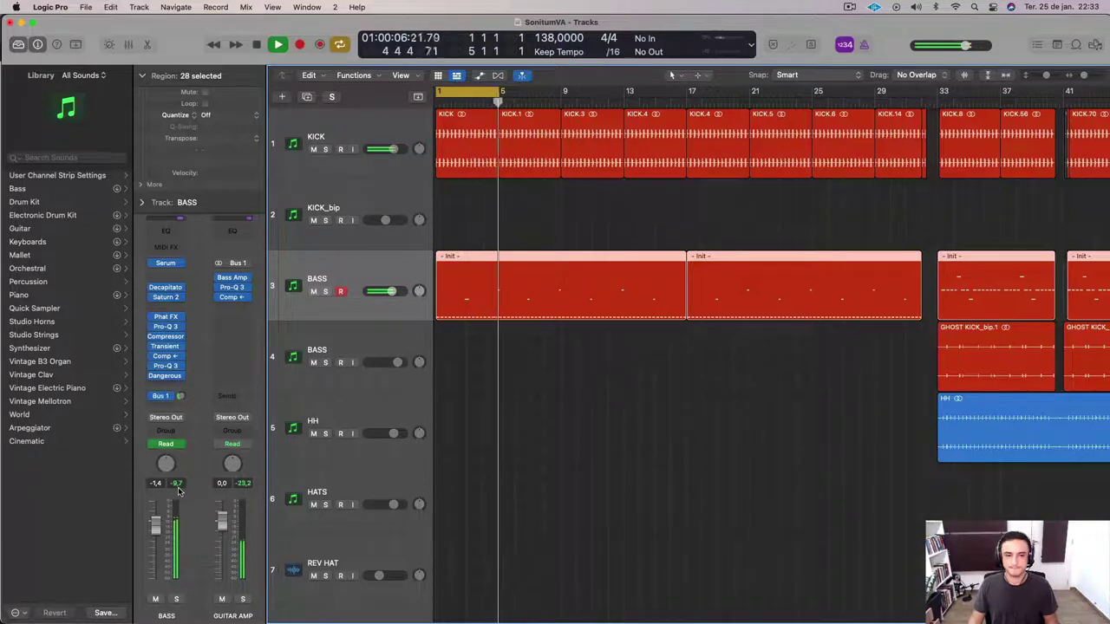
# Replay the opening bars briefly, and audition the processed bass with the other tracks from bar 33.
pyautogui.press('Return')
pyautogui.press('space')
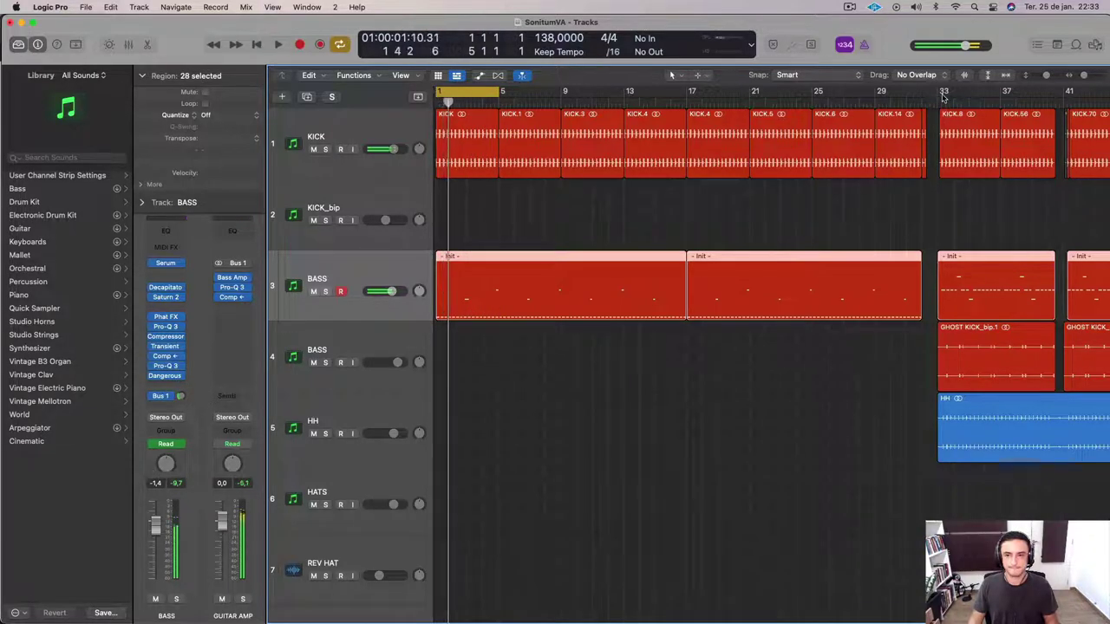
pyautogui.click(943, 97)
pyautogui.press('space')
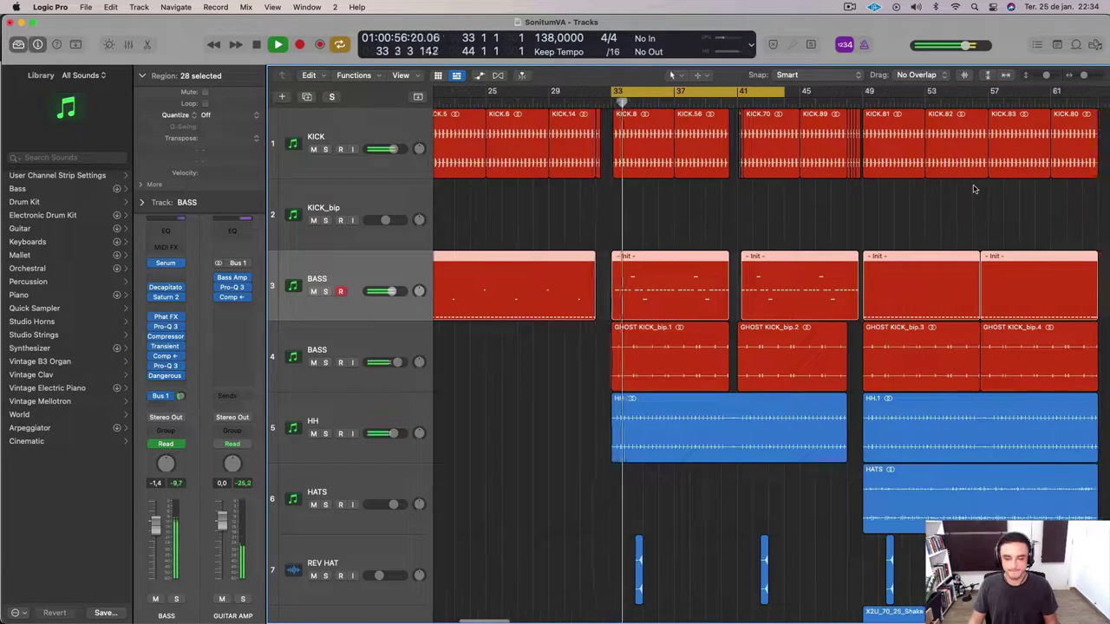